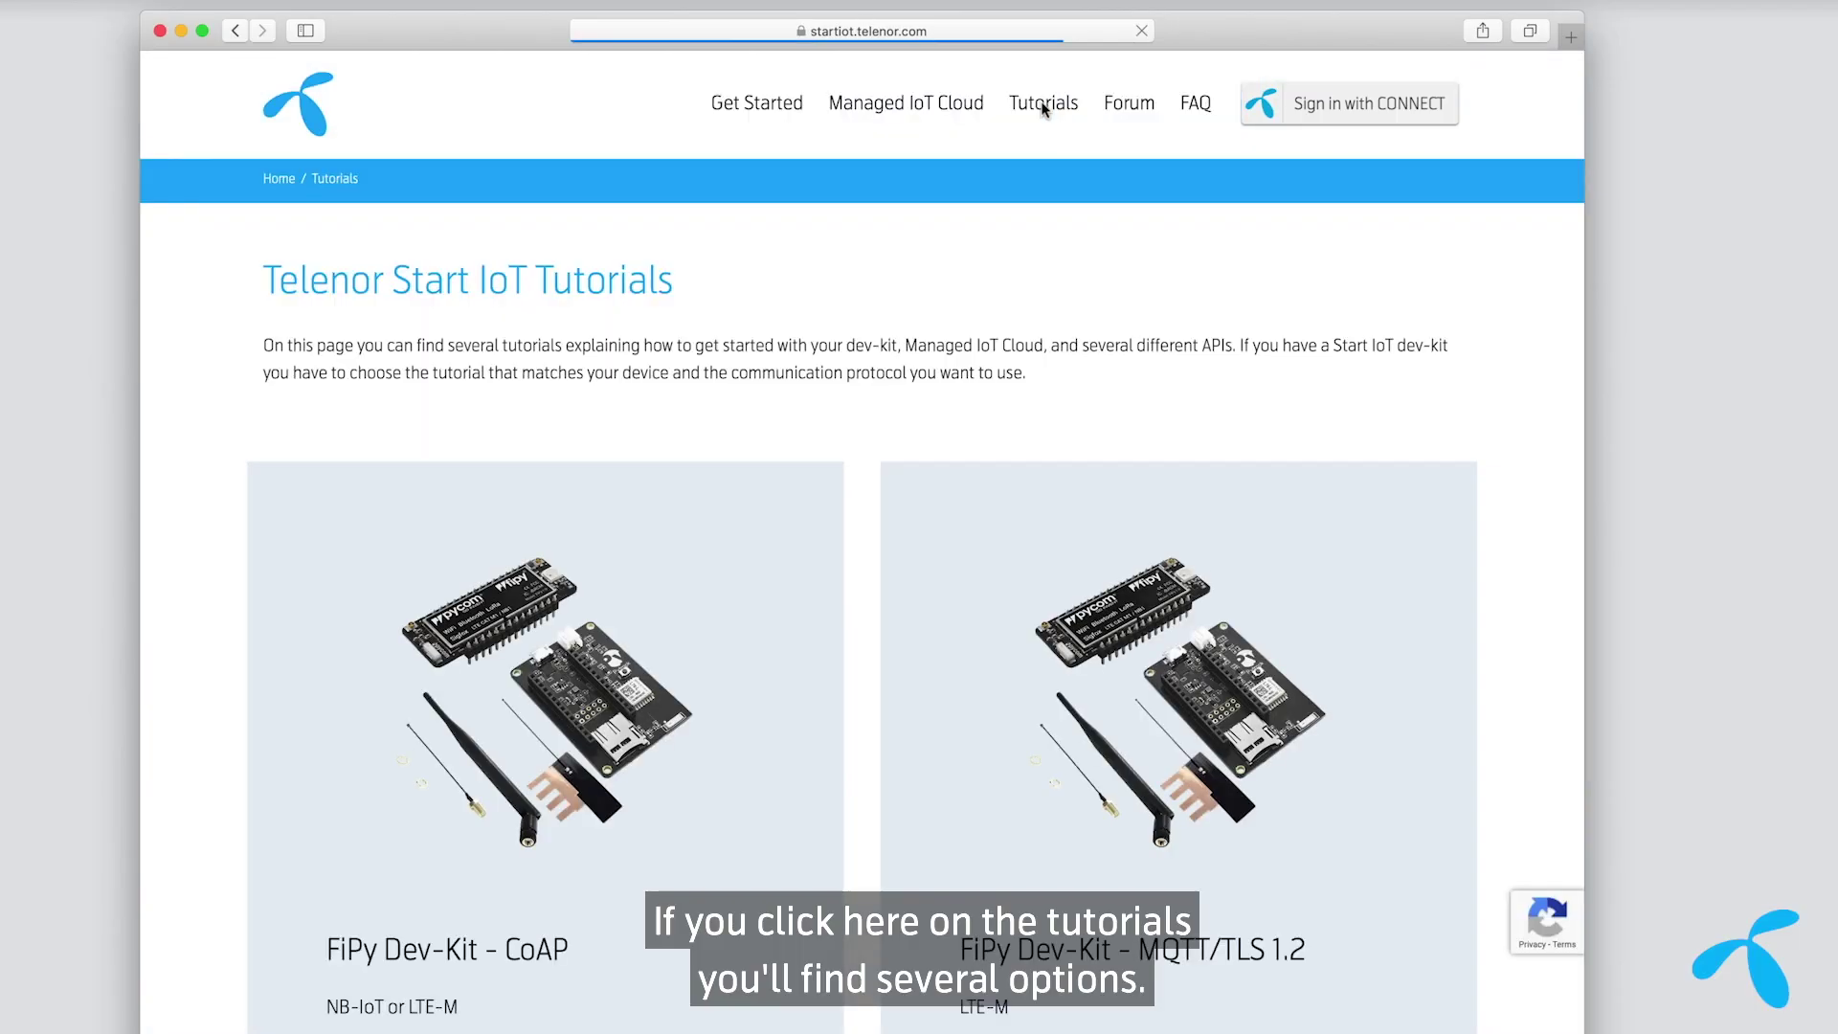
Scroll the Tutorials page to locate the FiPy Dev-Kit – MQTT/TLS 1.2 tutorial.
scroll(879, 279, "down", 4)
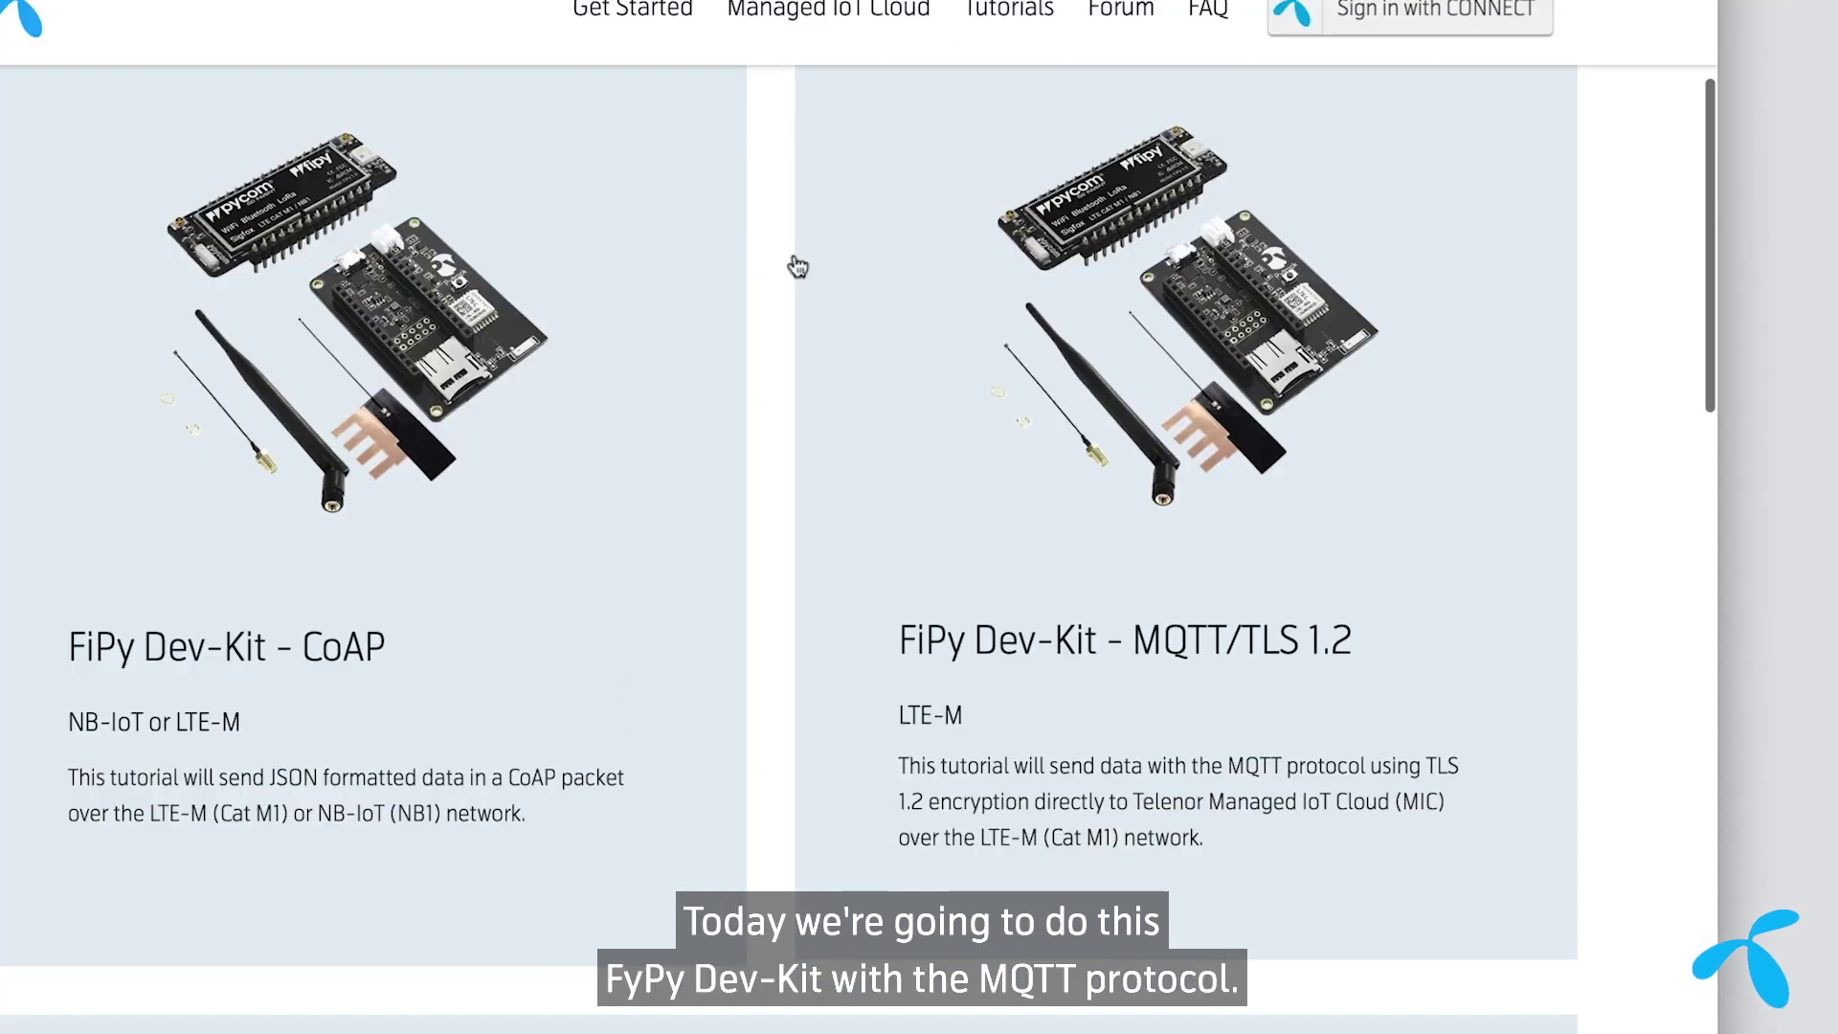
scroll(883, 290, "up", 1)
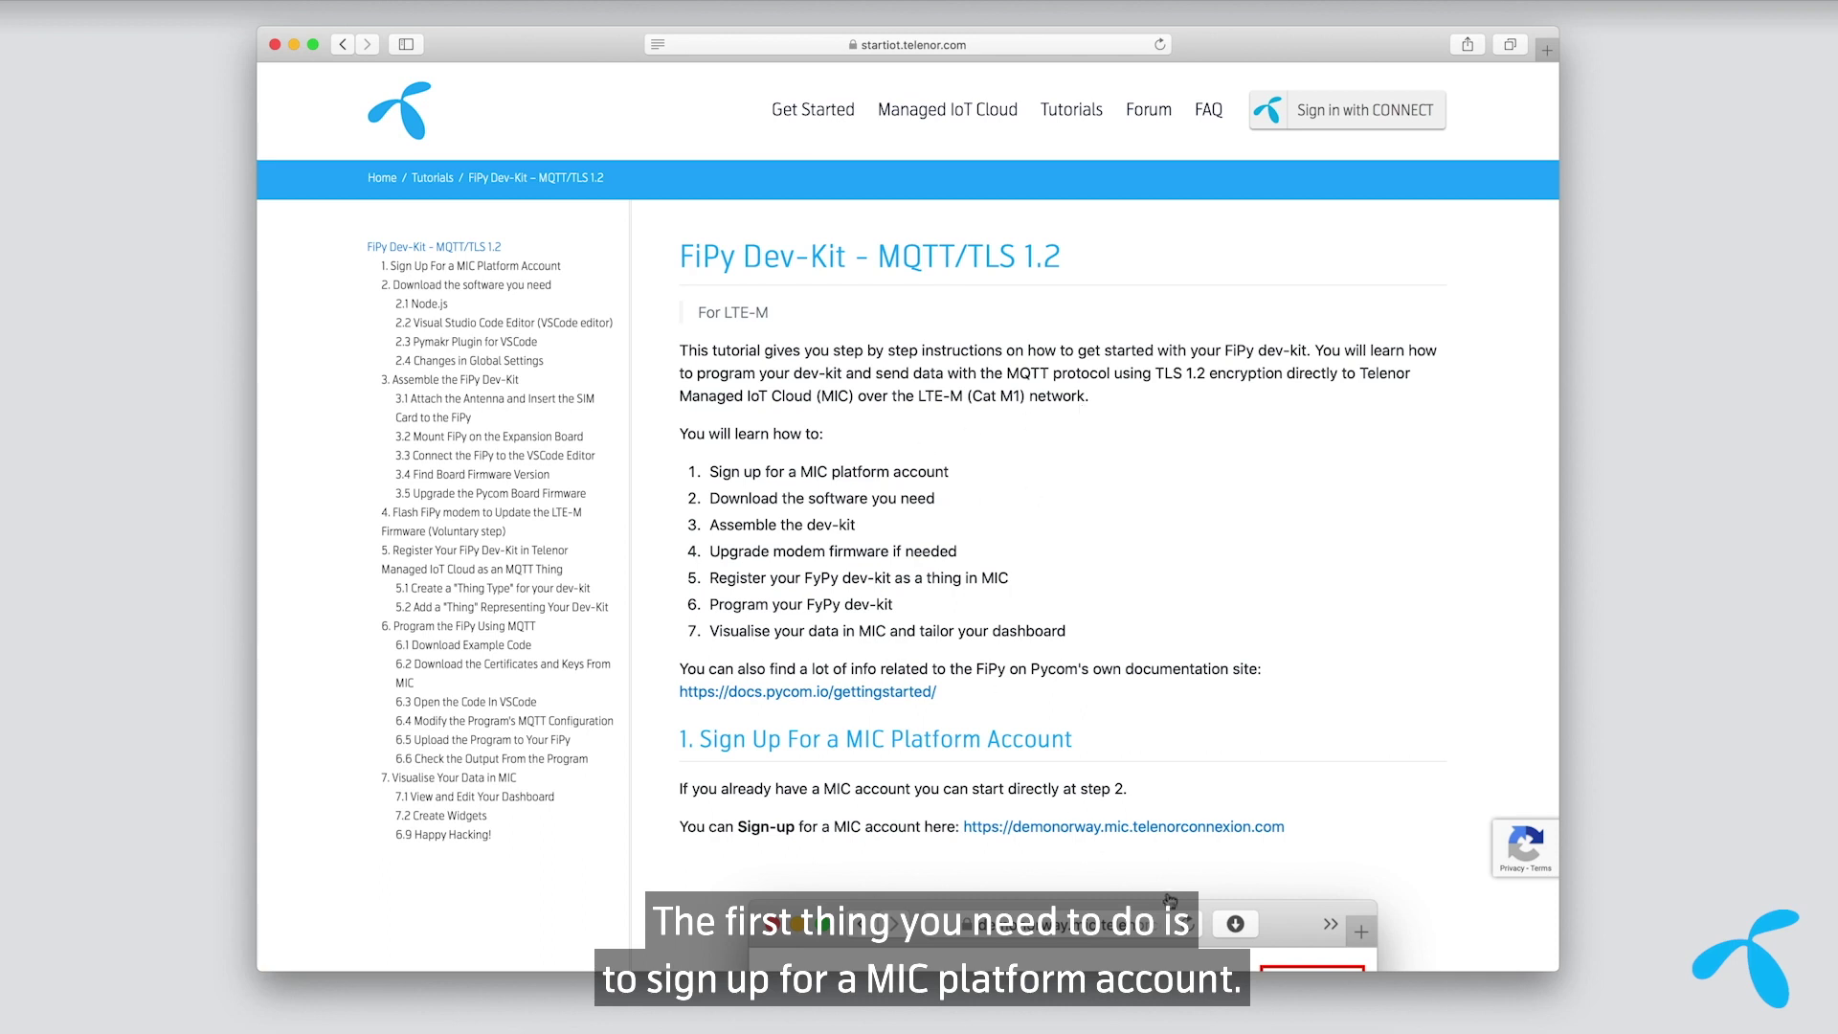
Scroll through the empty MIC Sign up form on demonorway.mic.telenorconnexion.com.
scroll(1005, 608, "down", 5)
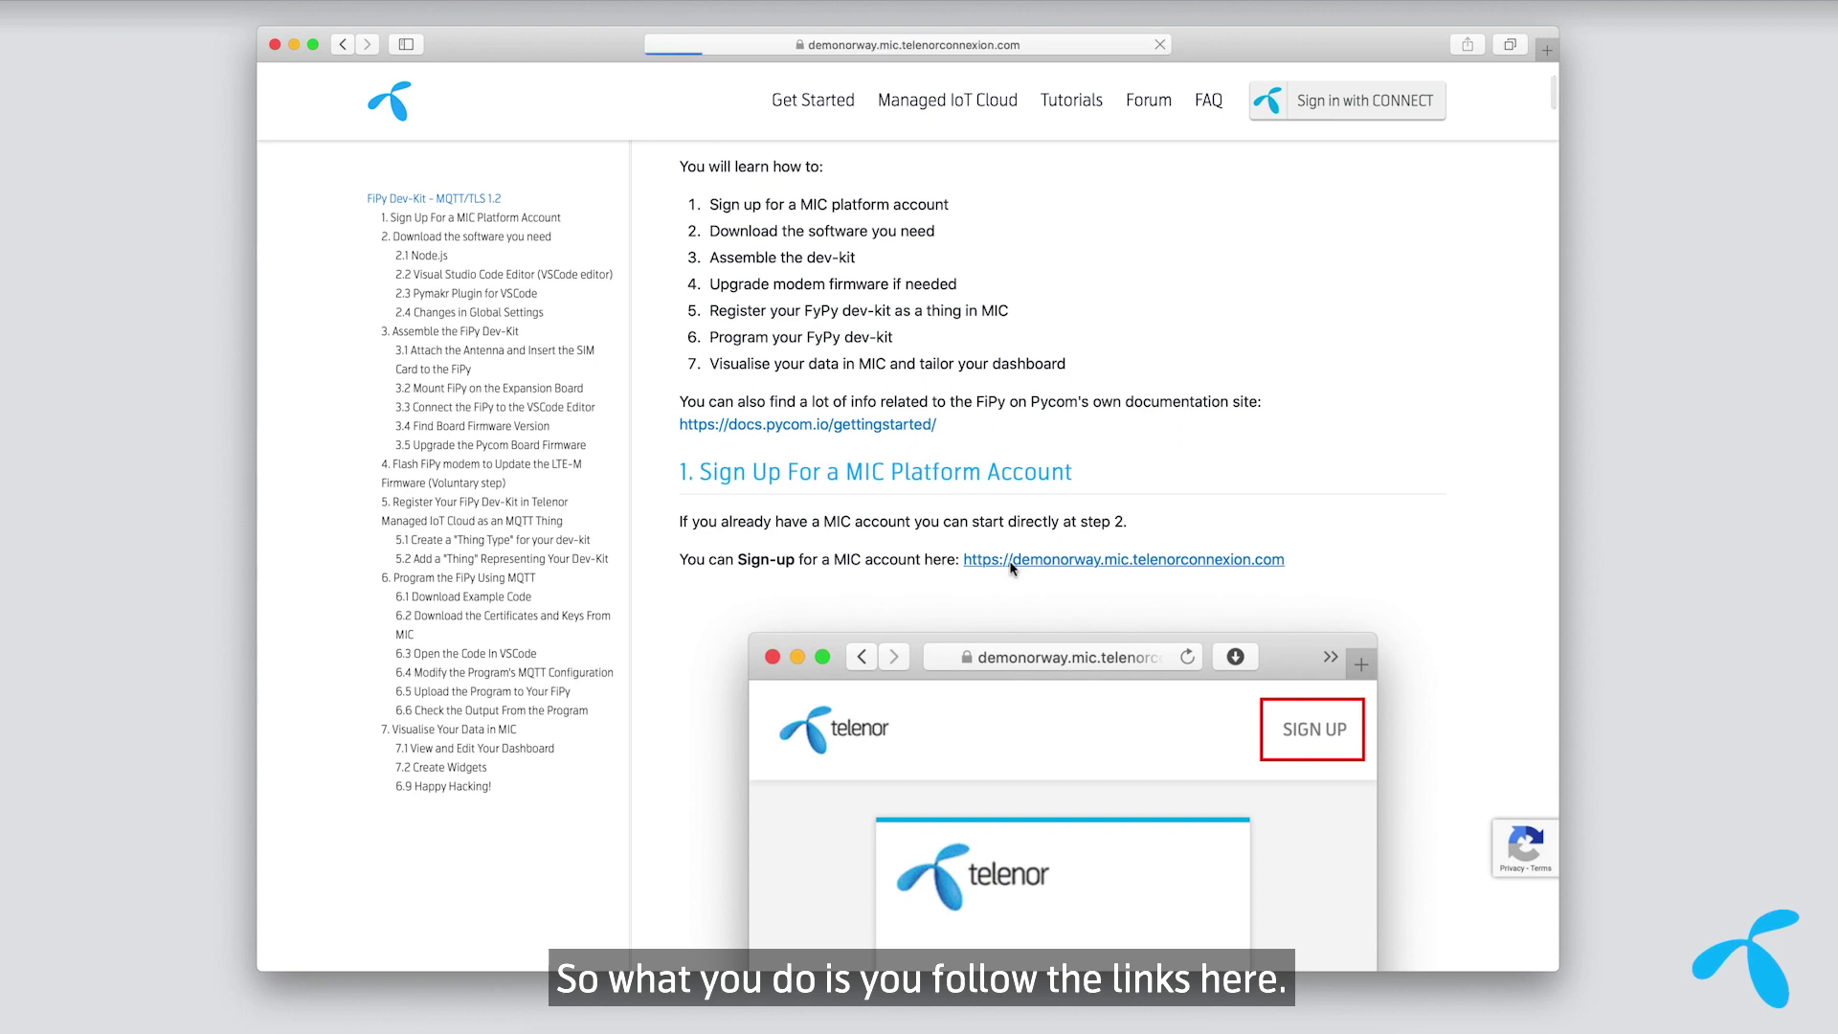
scroll(1215, 337, "down", 8)
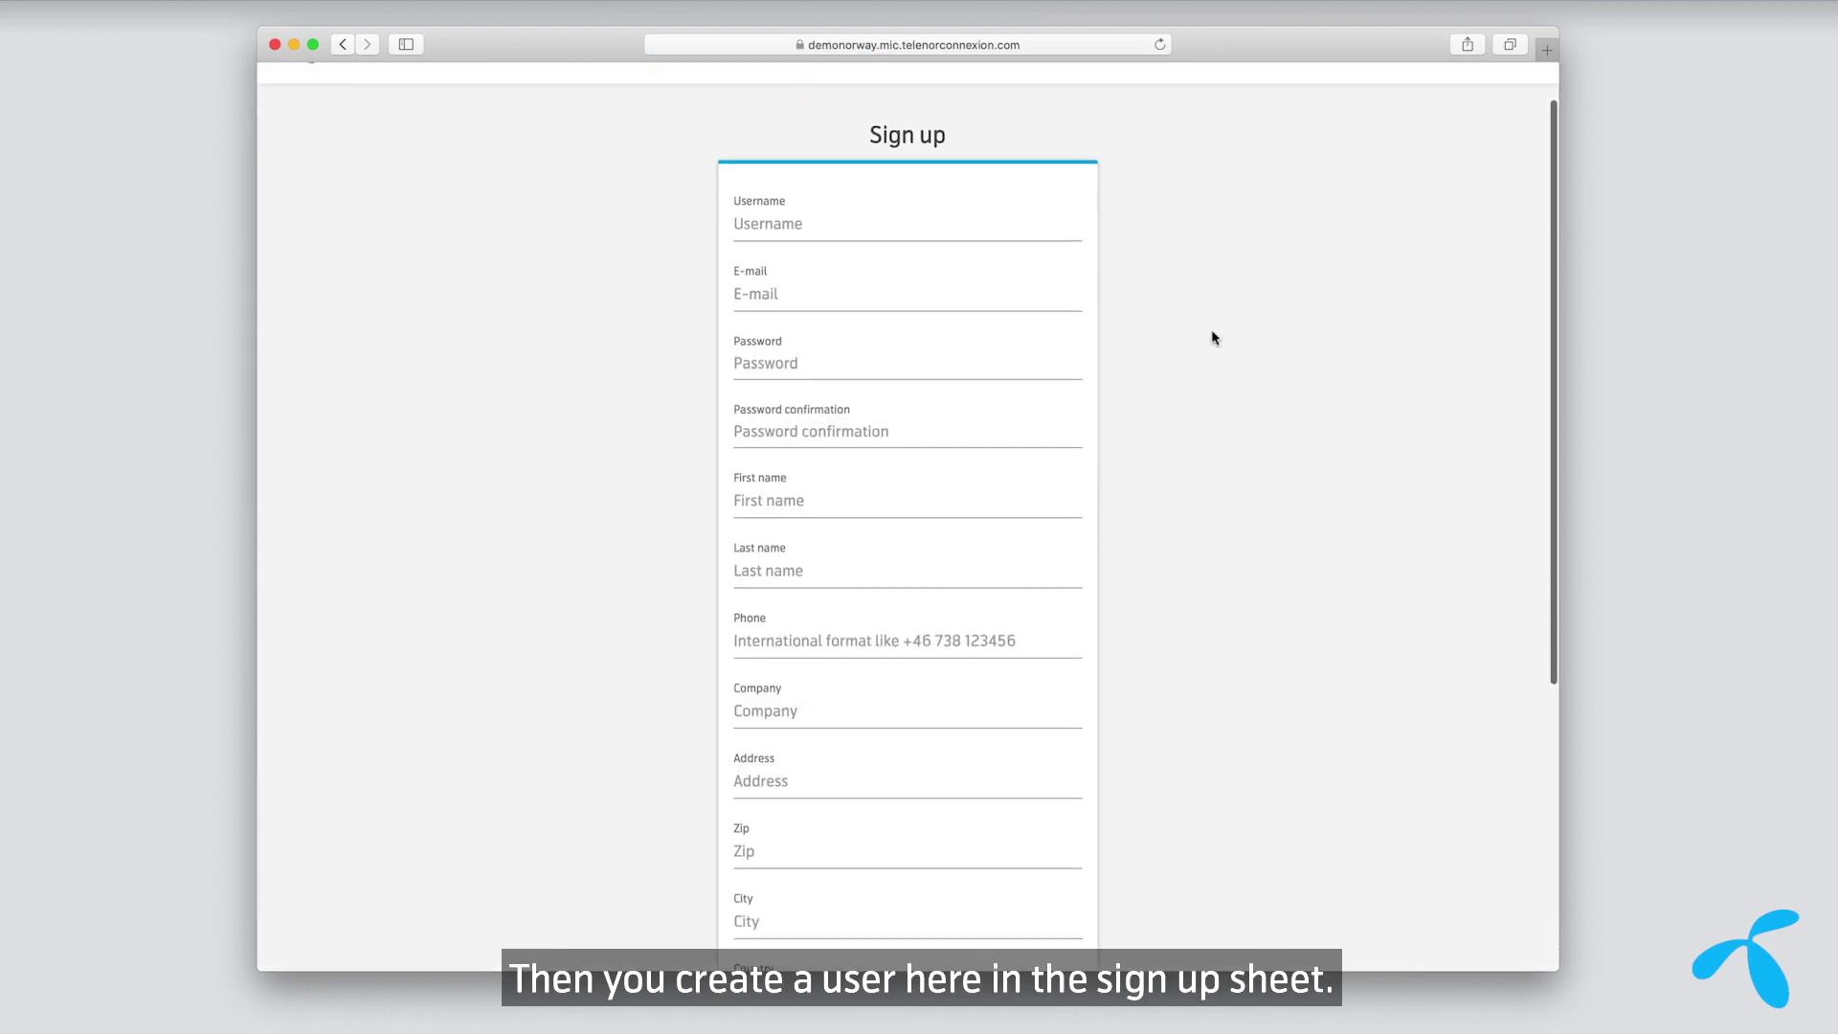
scroll(1214, 338, "up", 5)
scroll(1214, 338, "up", 2)
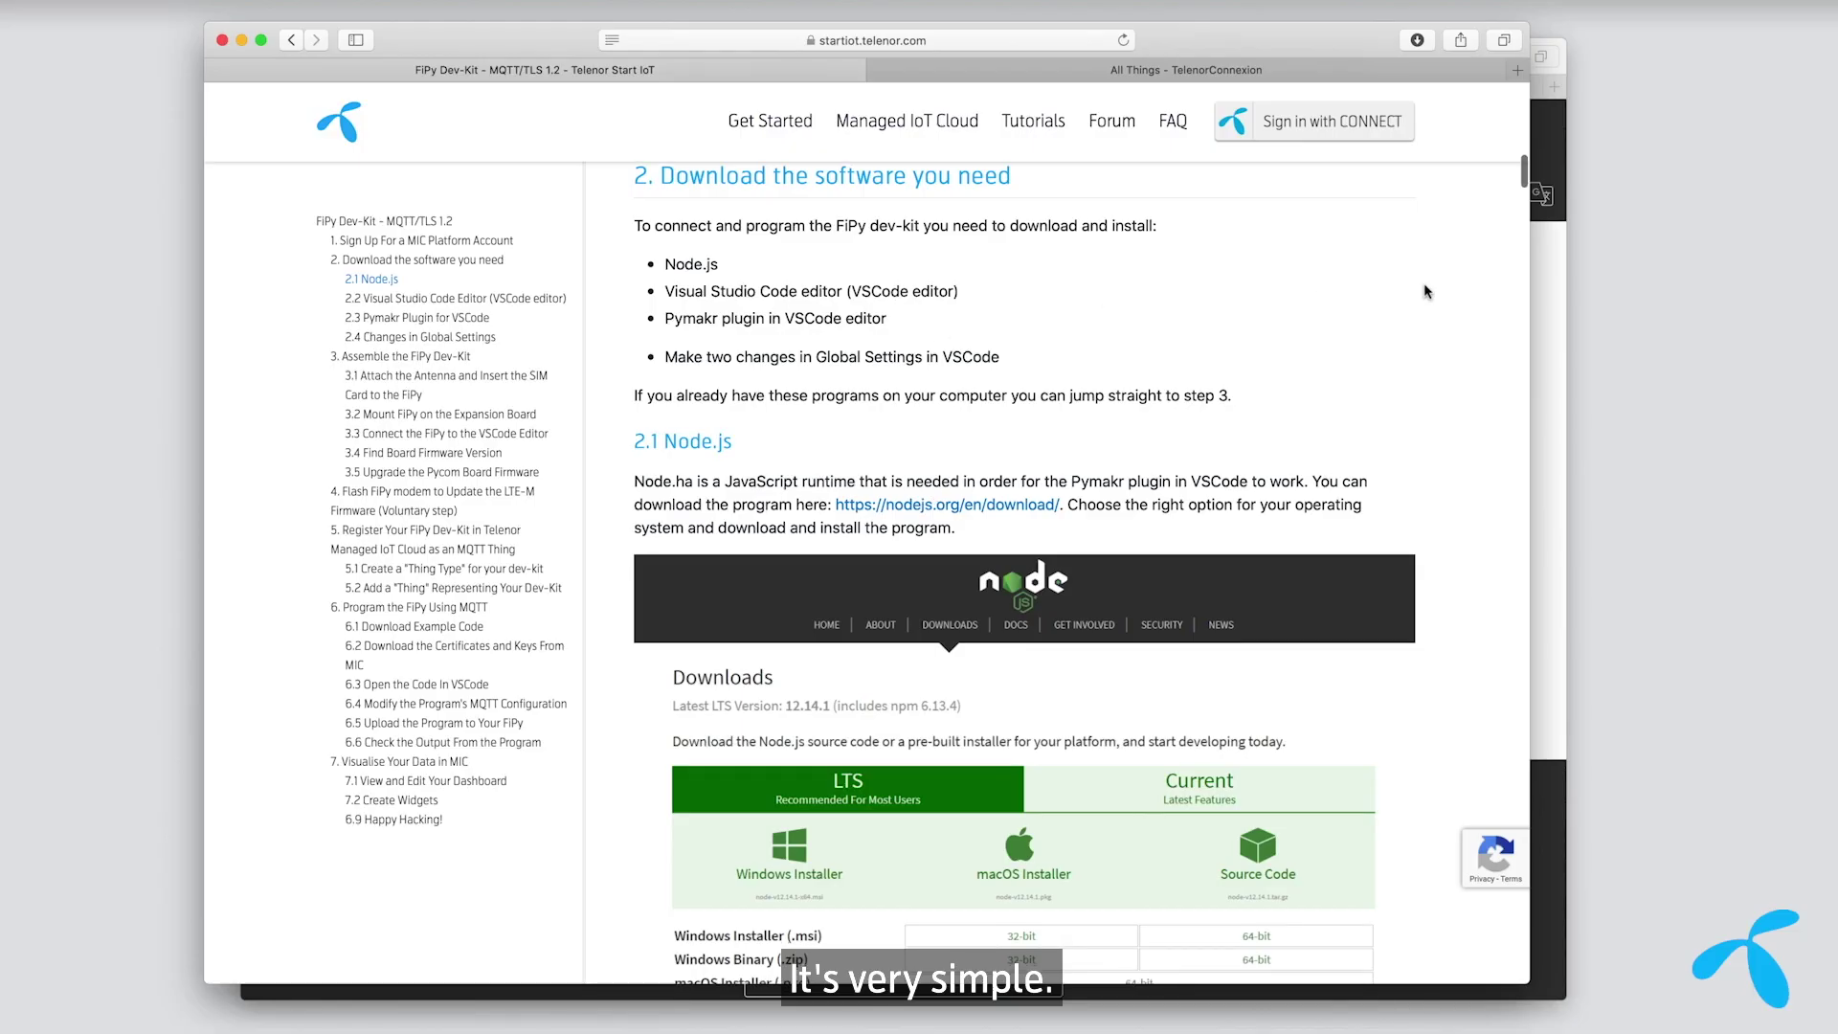
Bring the nodejs.org download page in front of the tutorial.
left_click(1546, 304)
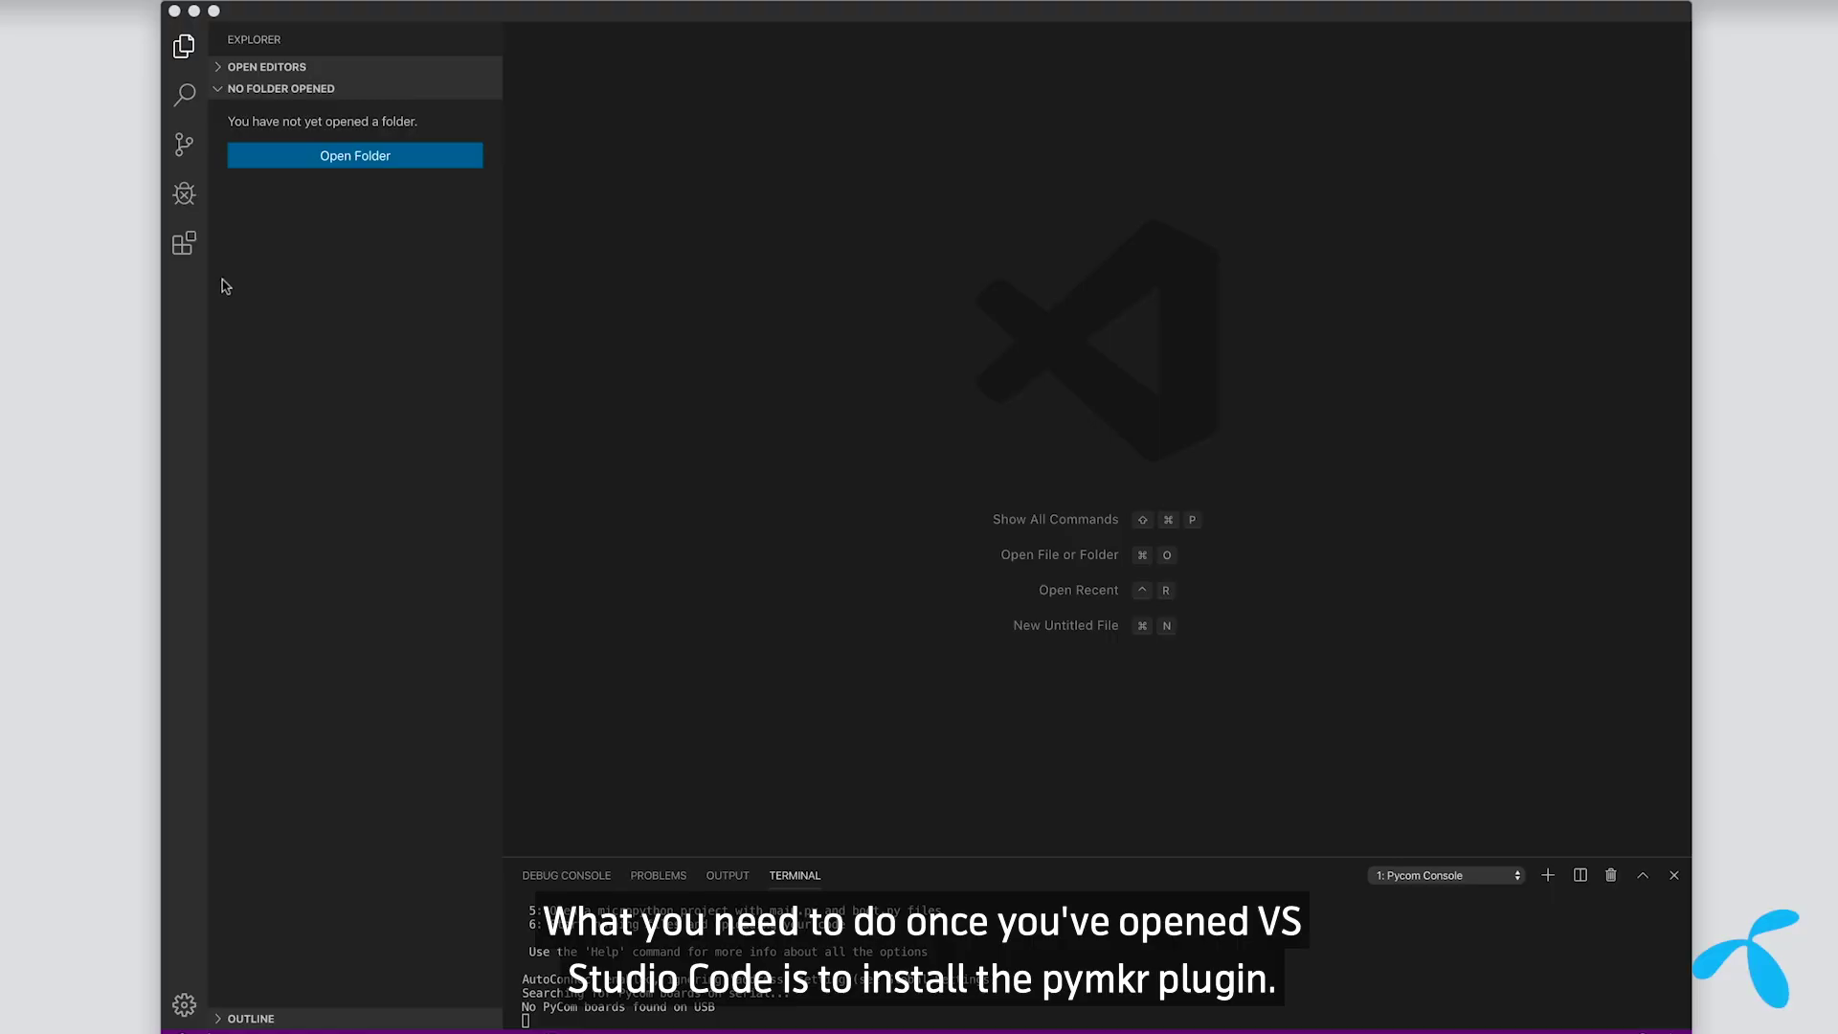
Search extensions for pymakr and confirm Pymakr is installed and enabled.
left_click(181, 253)
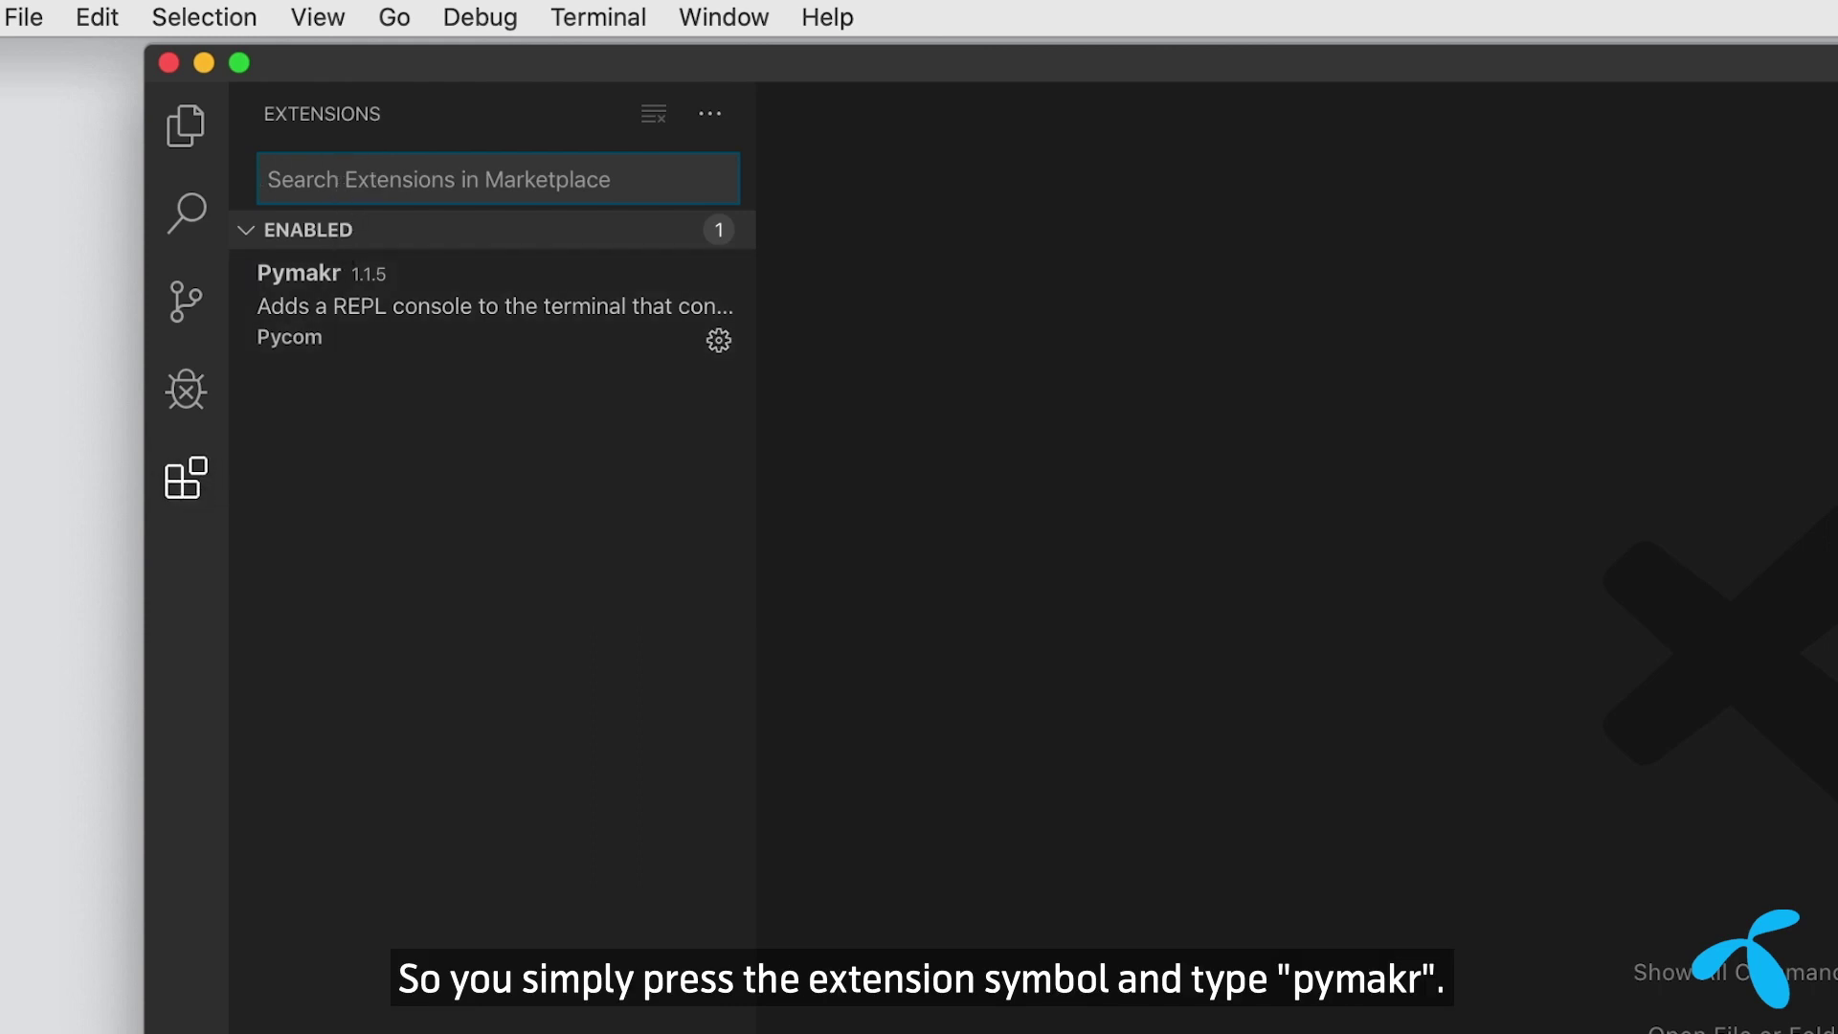
type("pymakr")
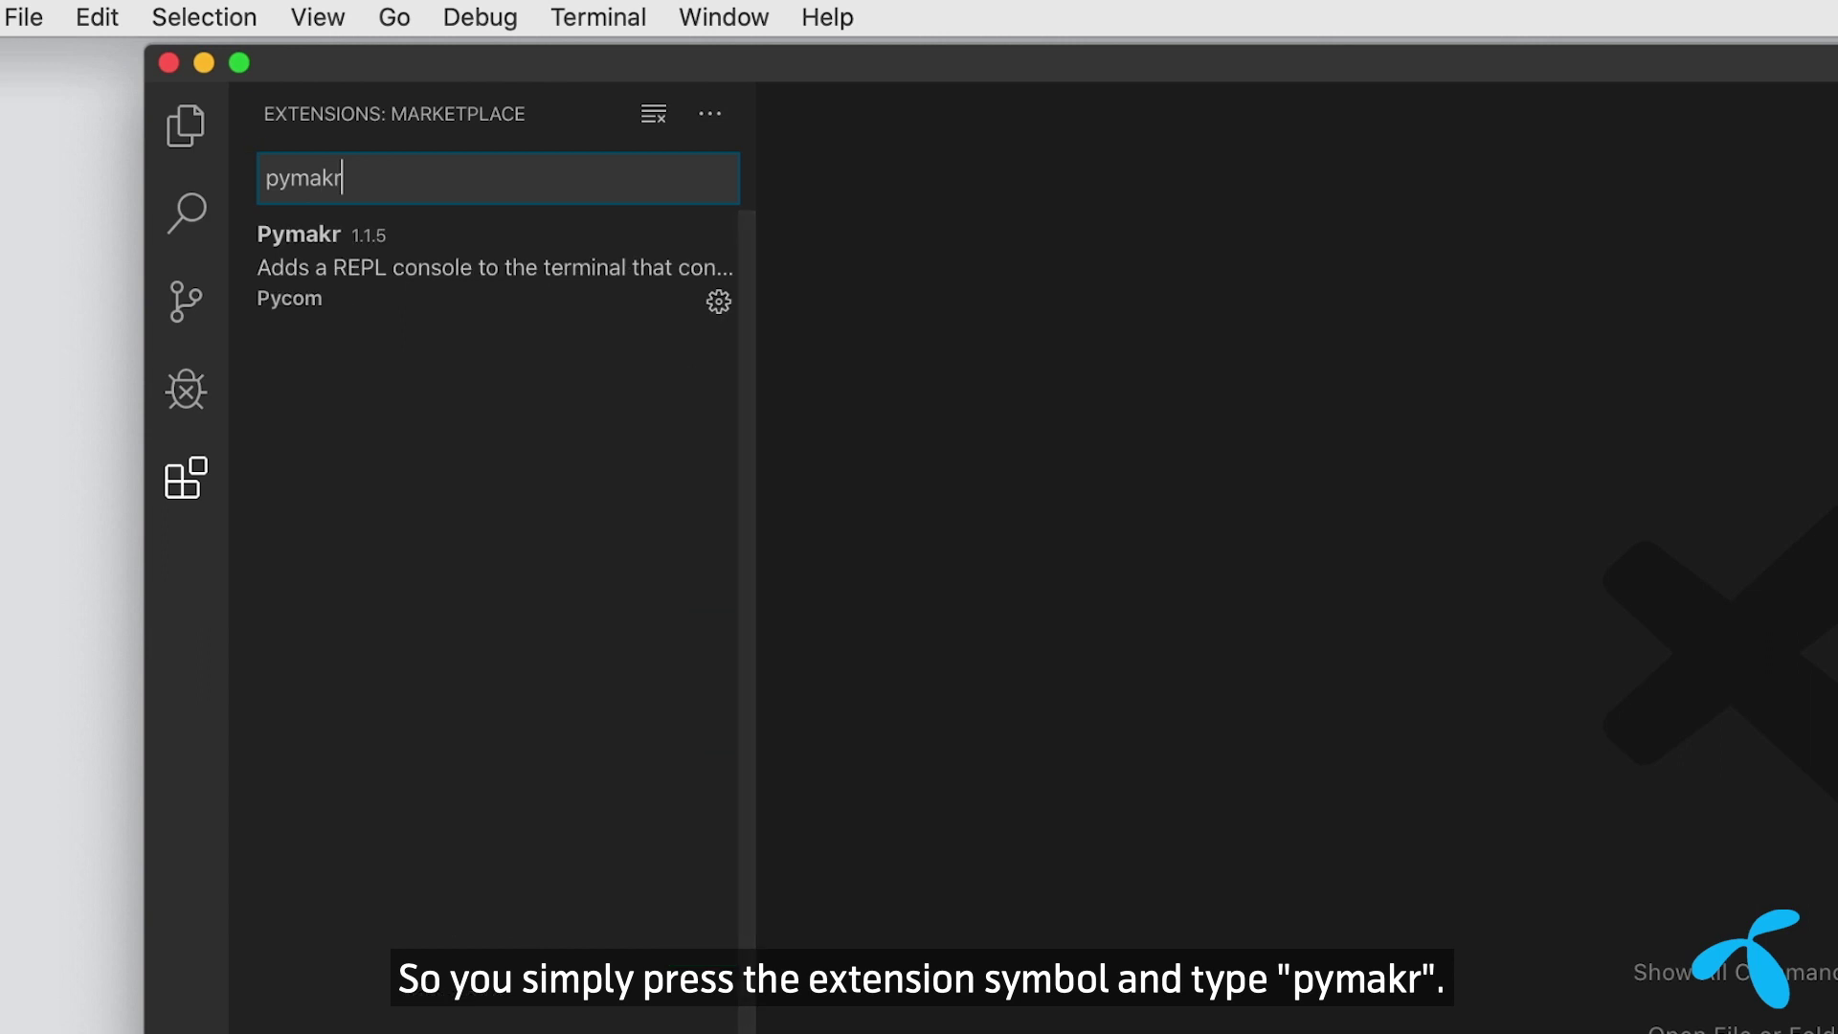
left_click(444, 242)
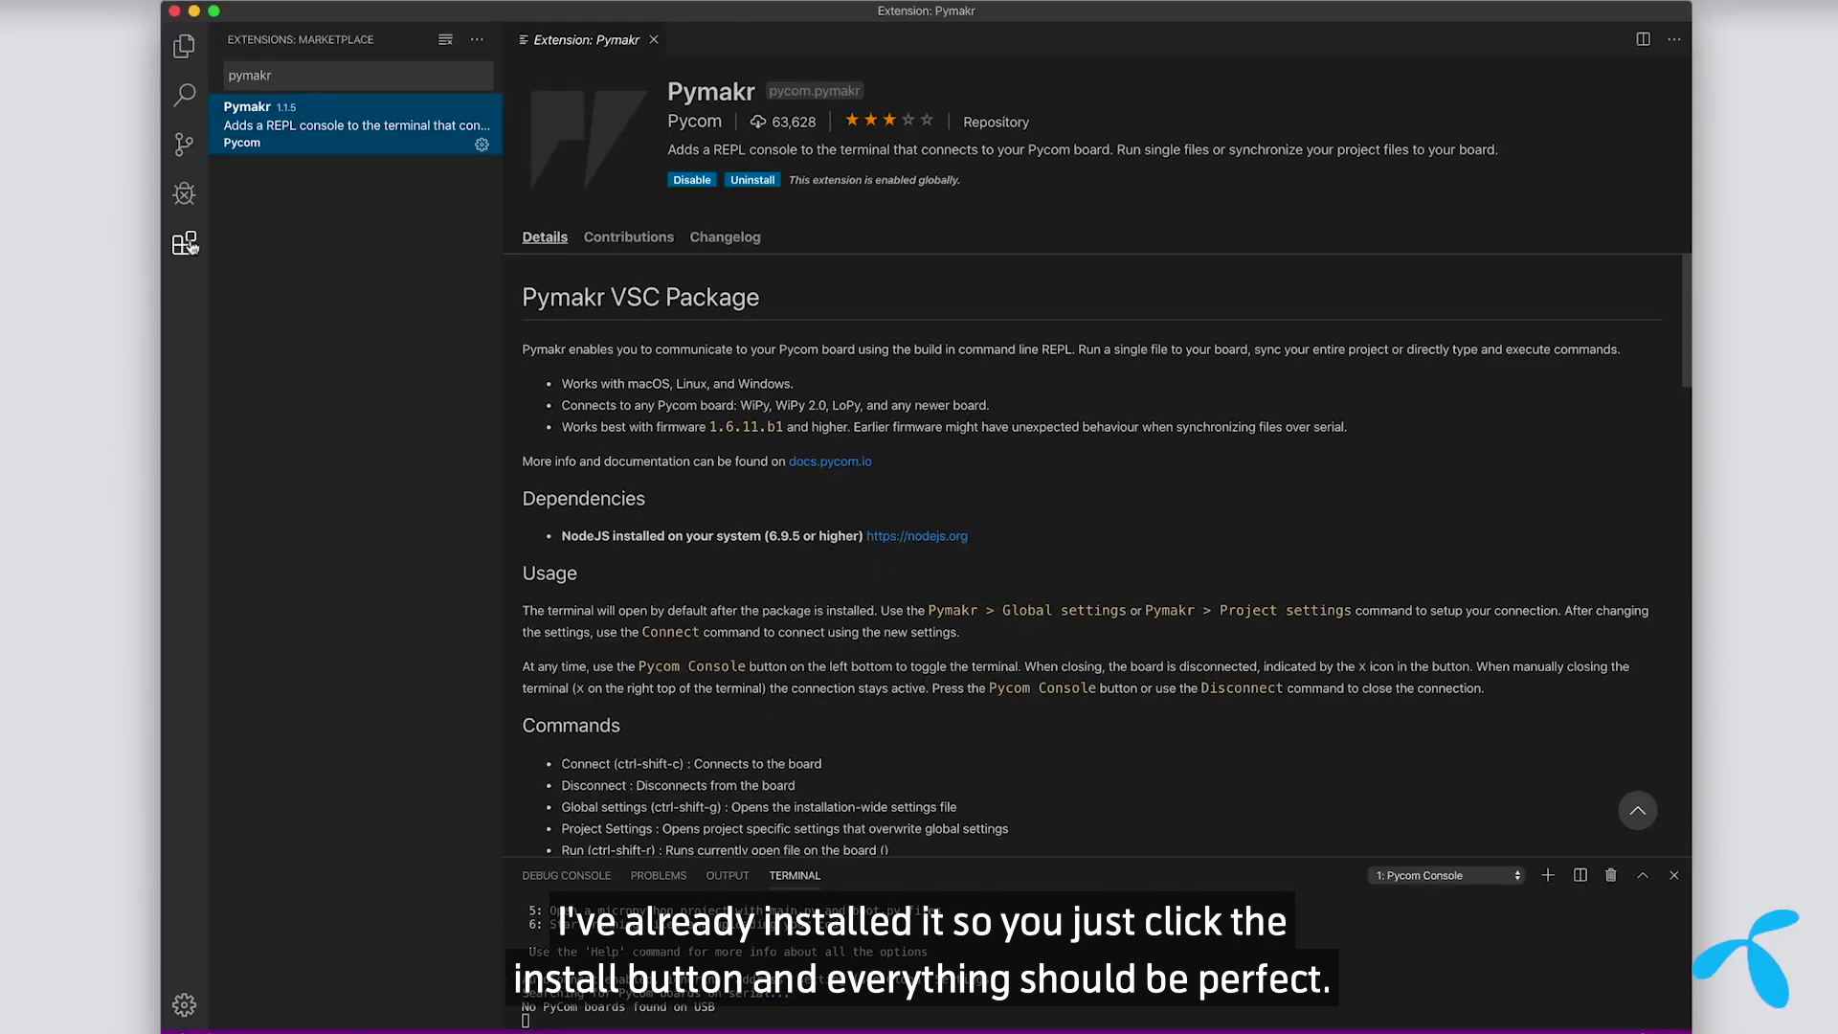
left_click(185, 48)
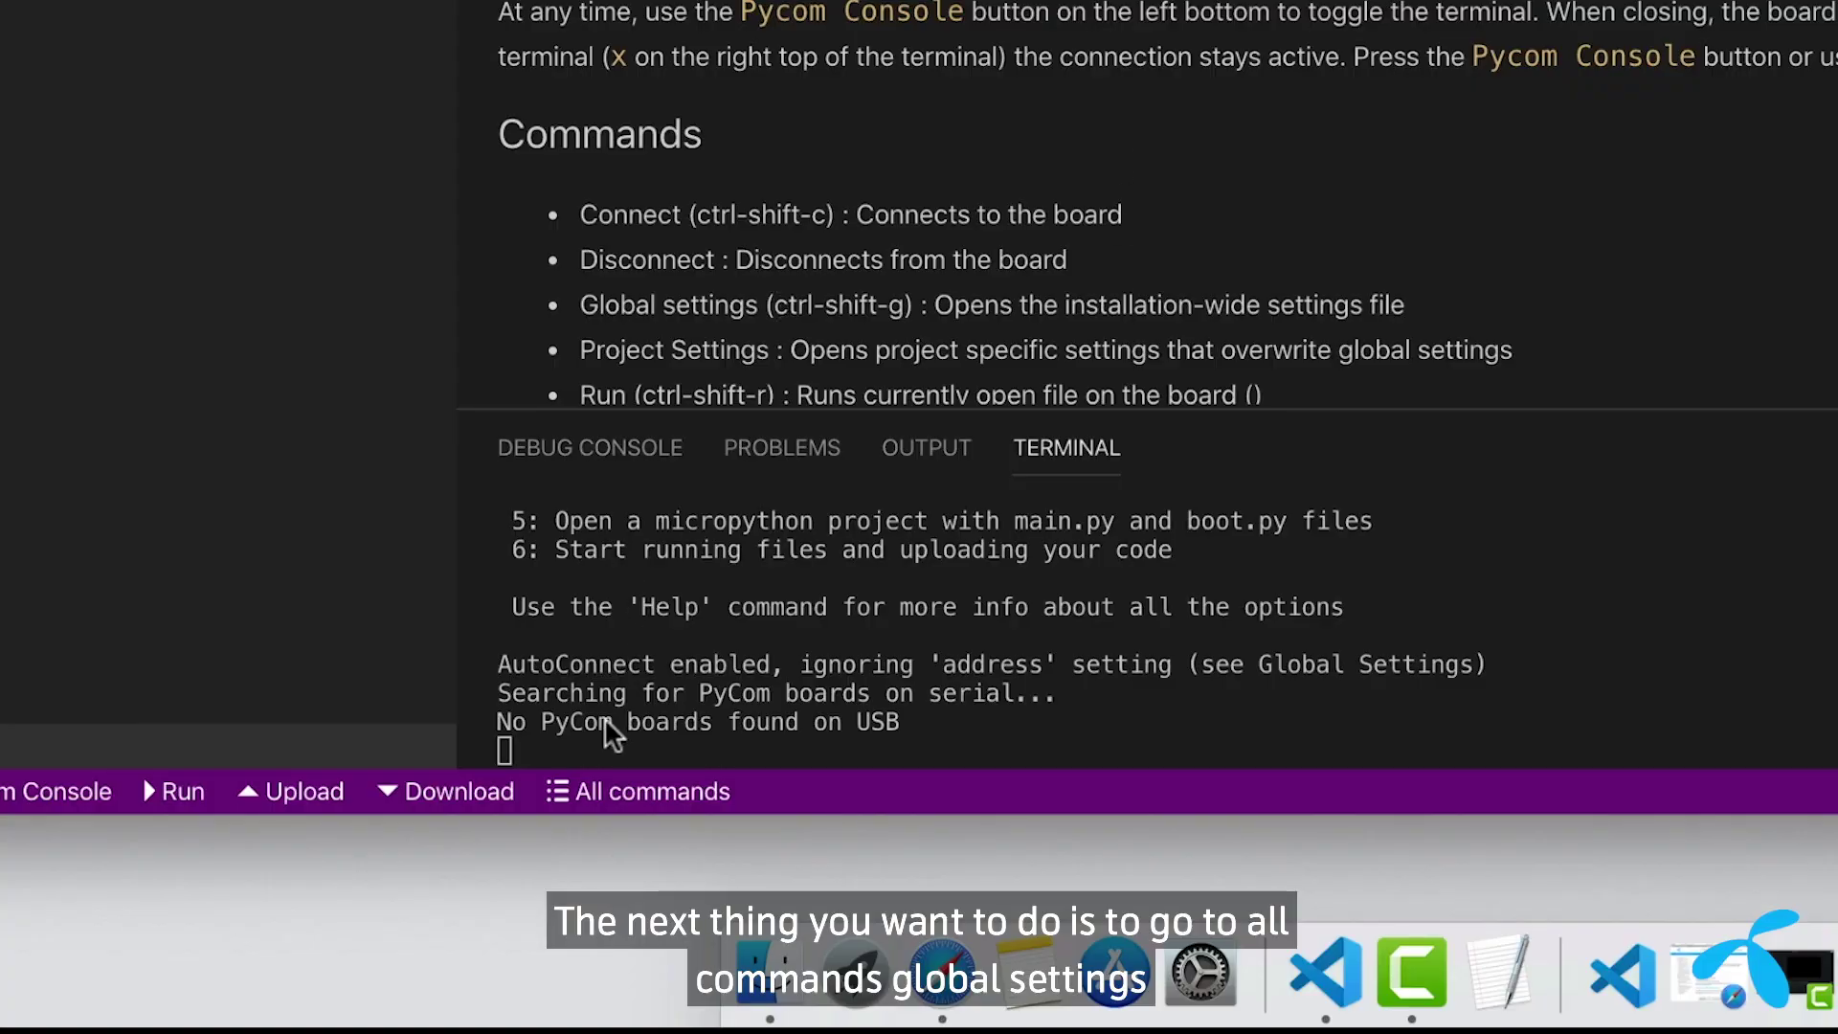
In Pymakr's global settings, set safe_boot_on_upload to true and add pem to sync_file_types.
left_click(613, 792)
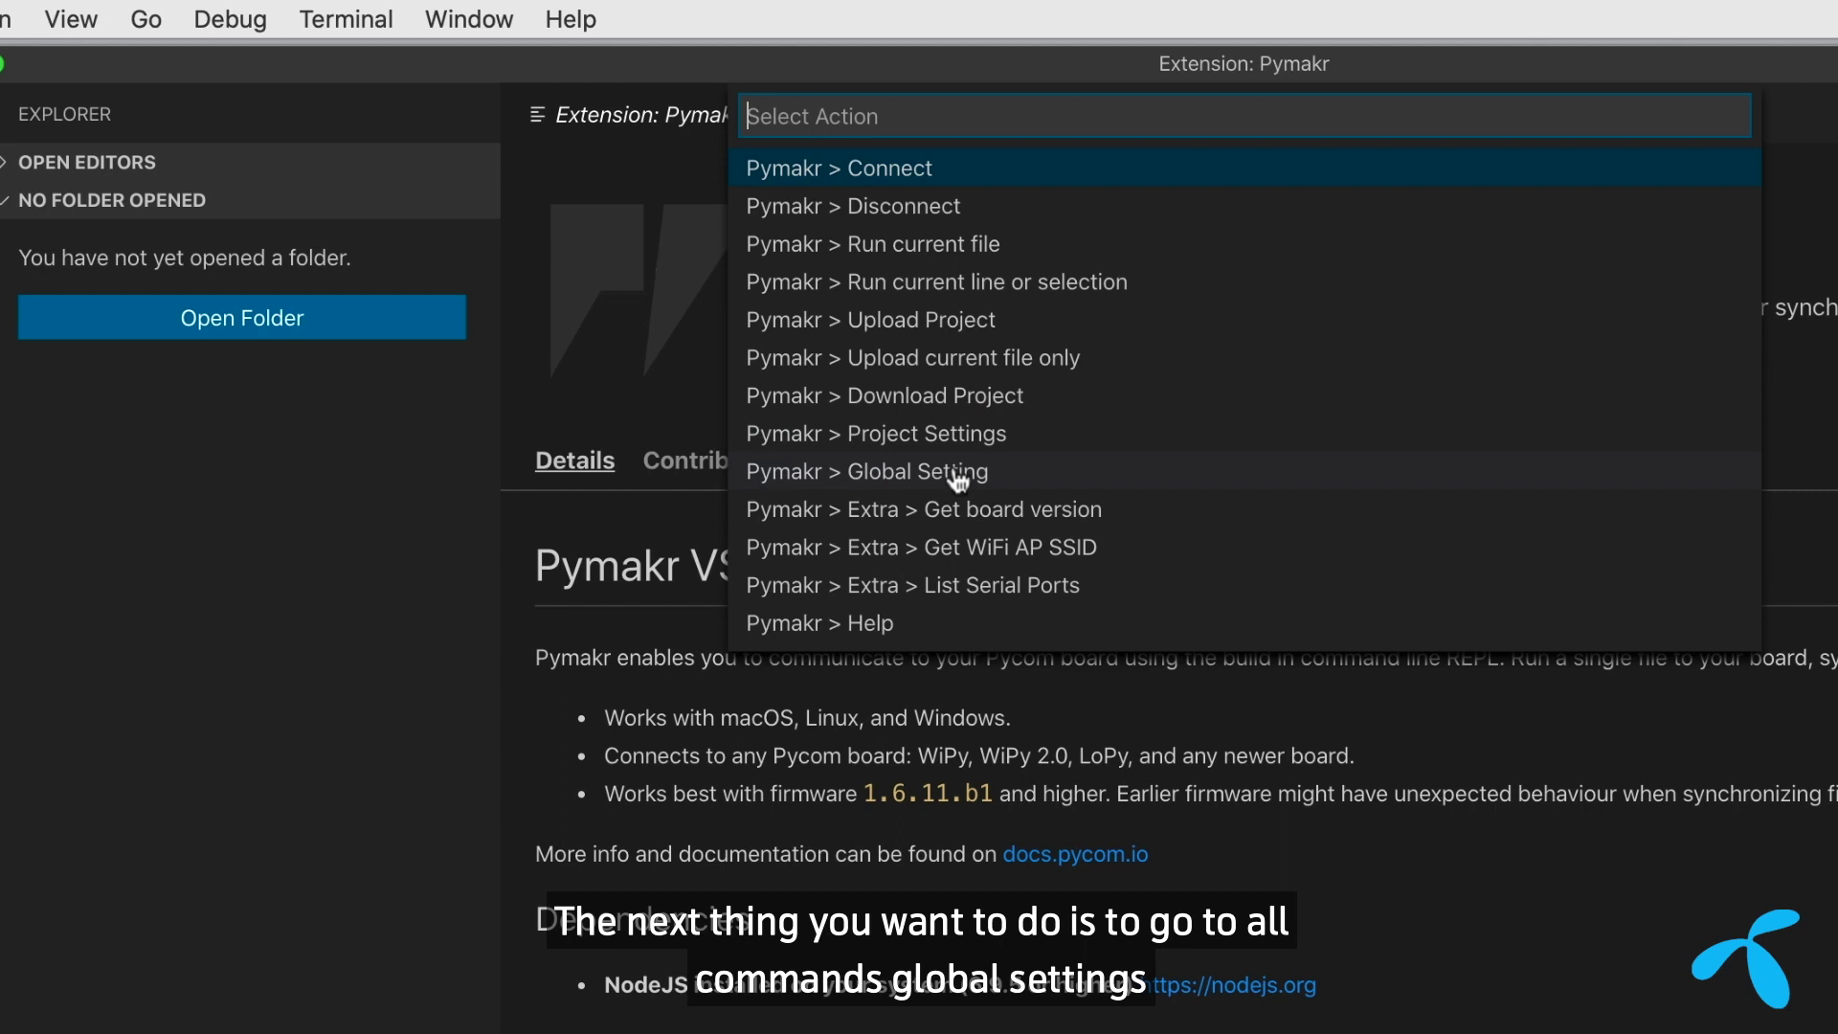
left_click(957, 474)
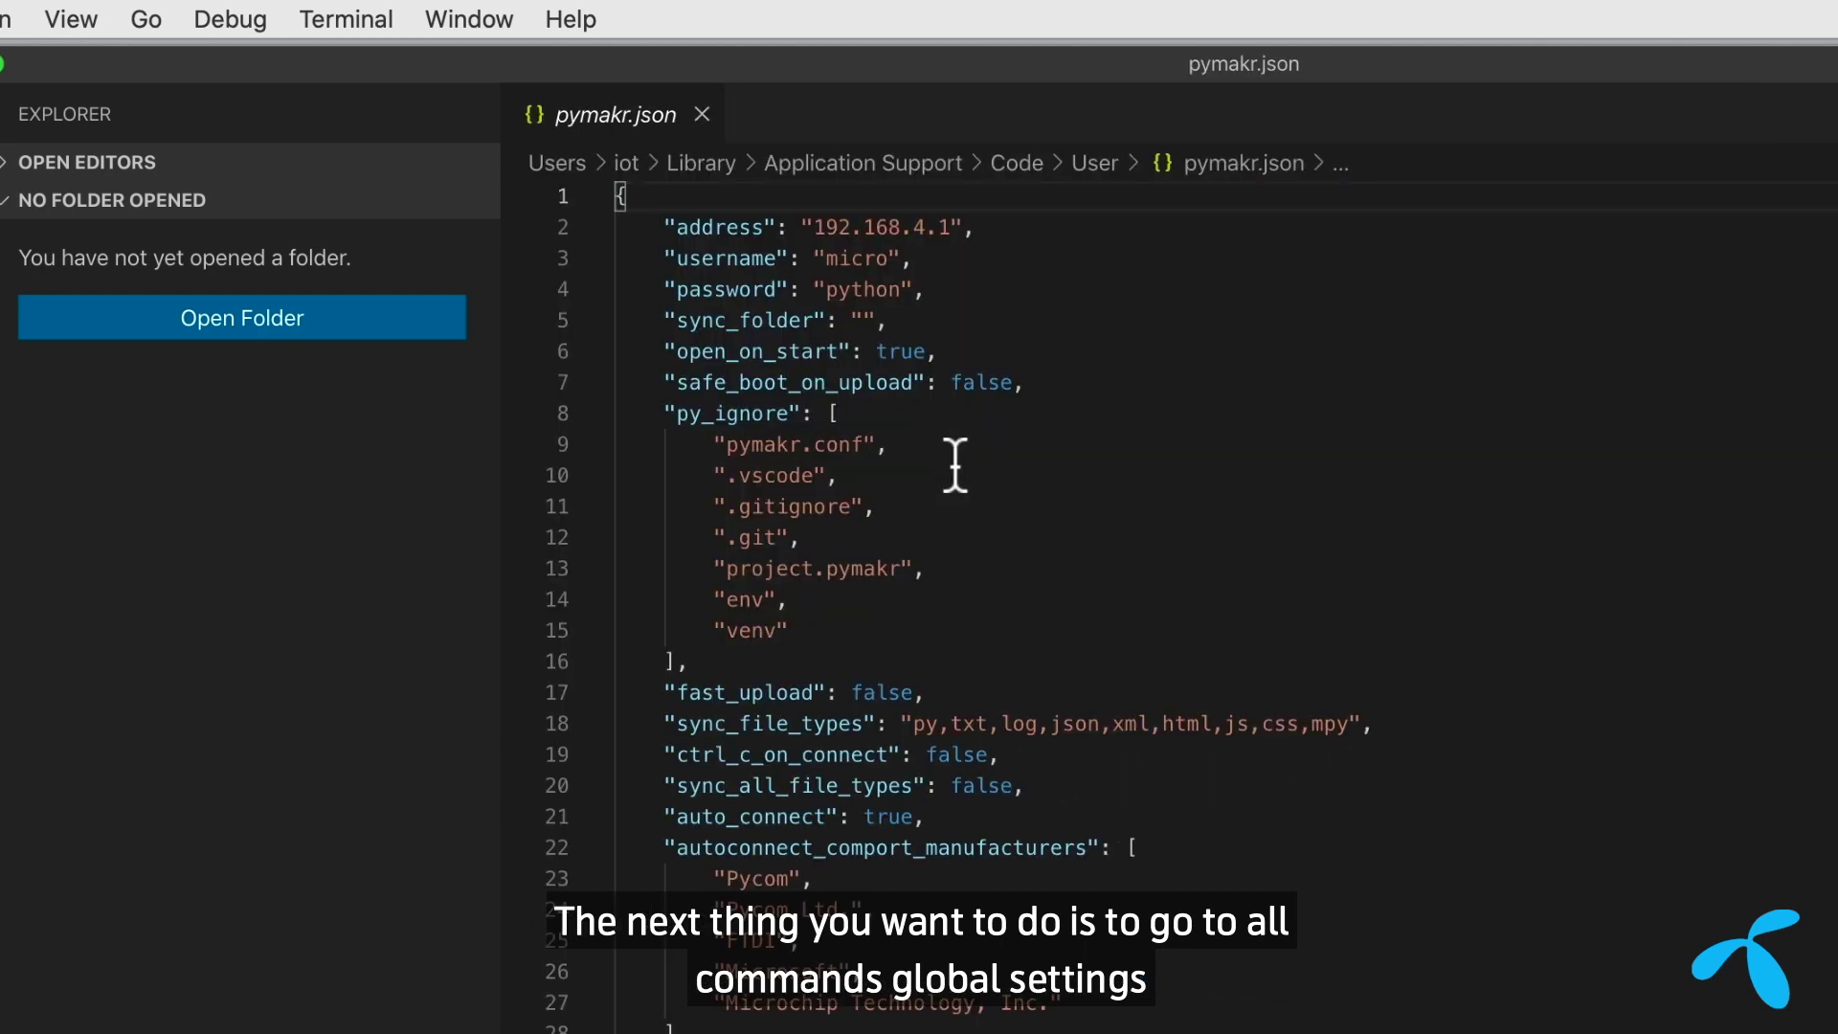
left_click(1015, 382)
key("BackSpace")
key("BackSpace")
key("BackSpace")
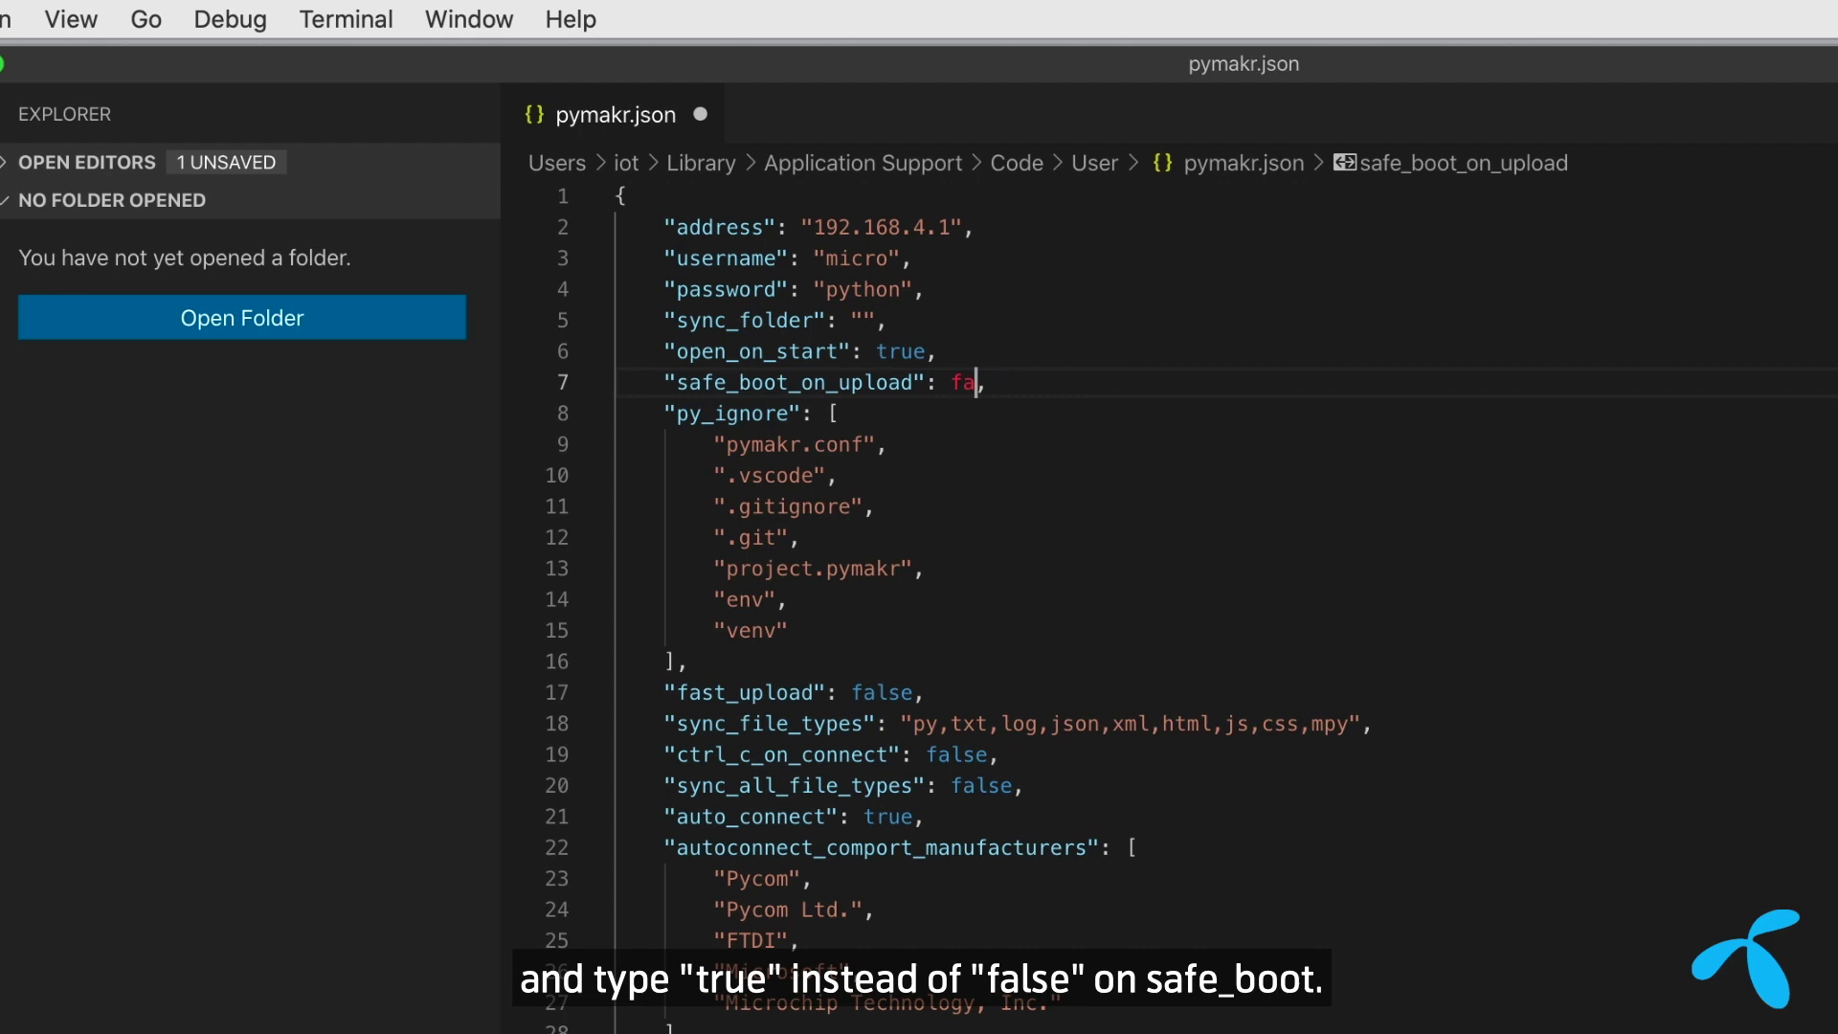
type("true")
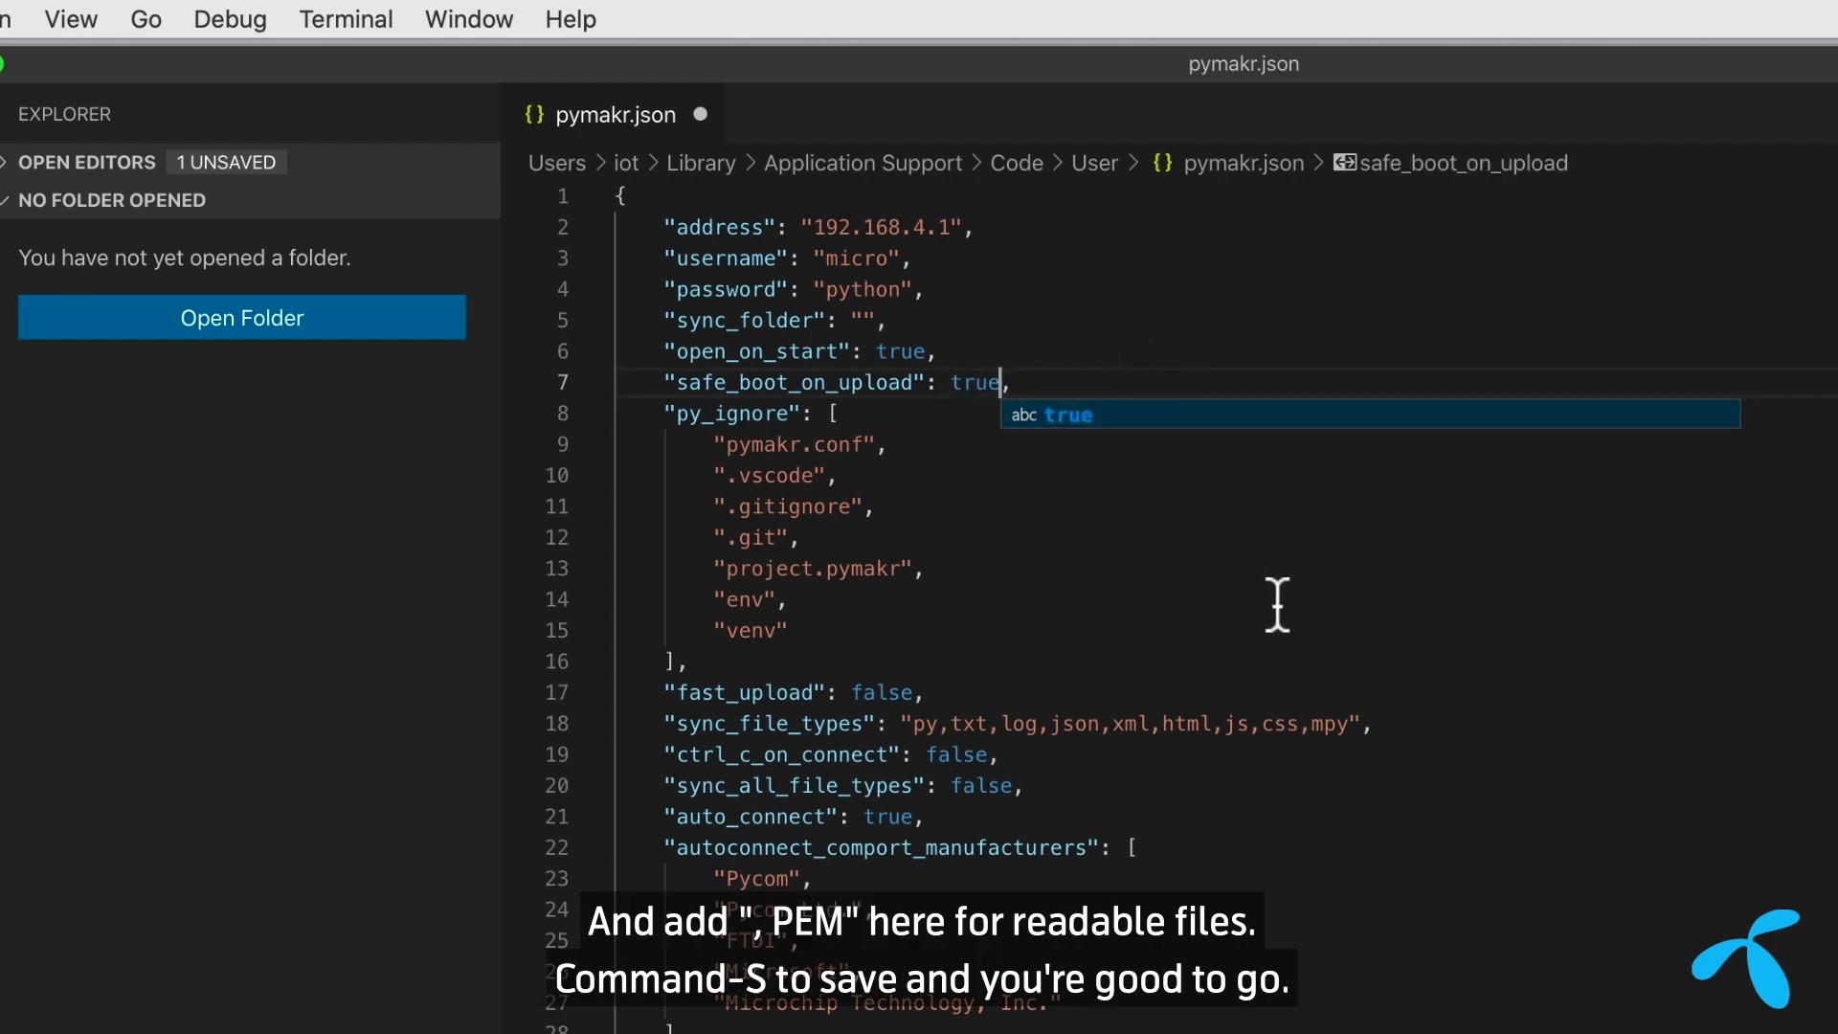
left_click(1358, 724)
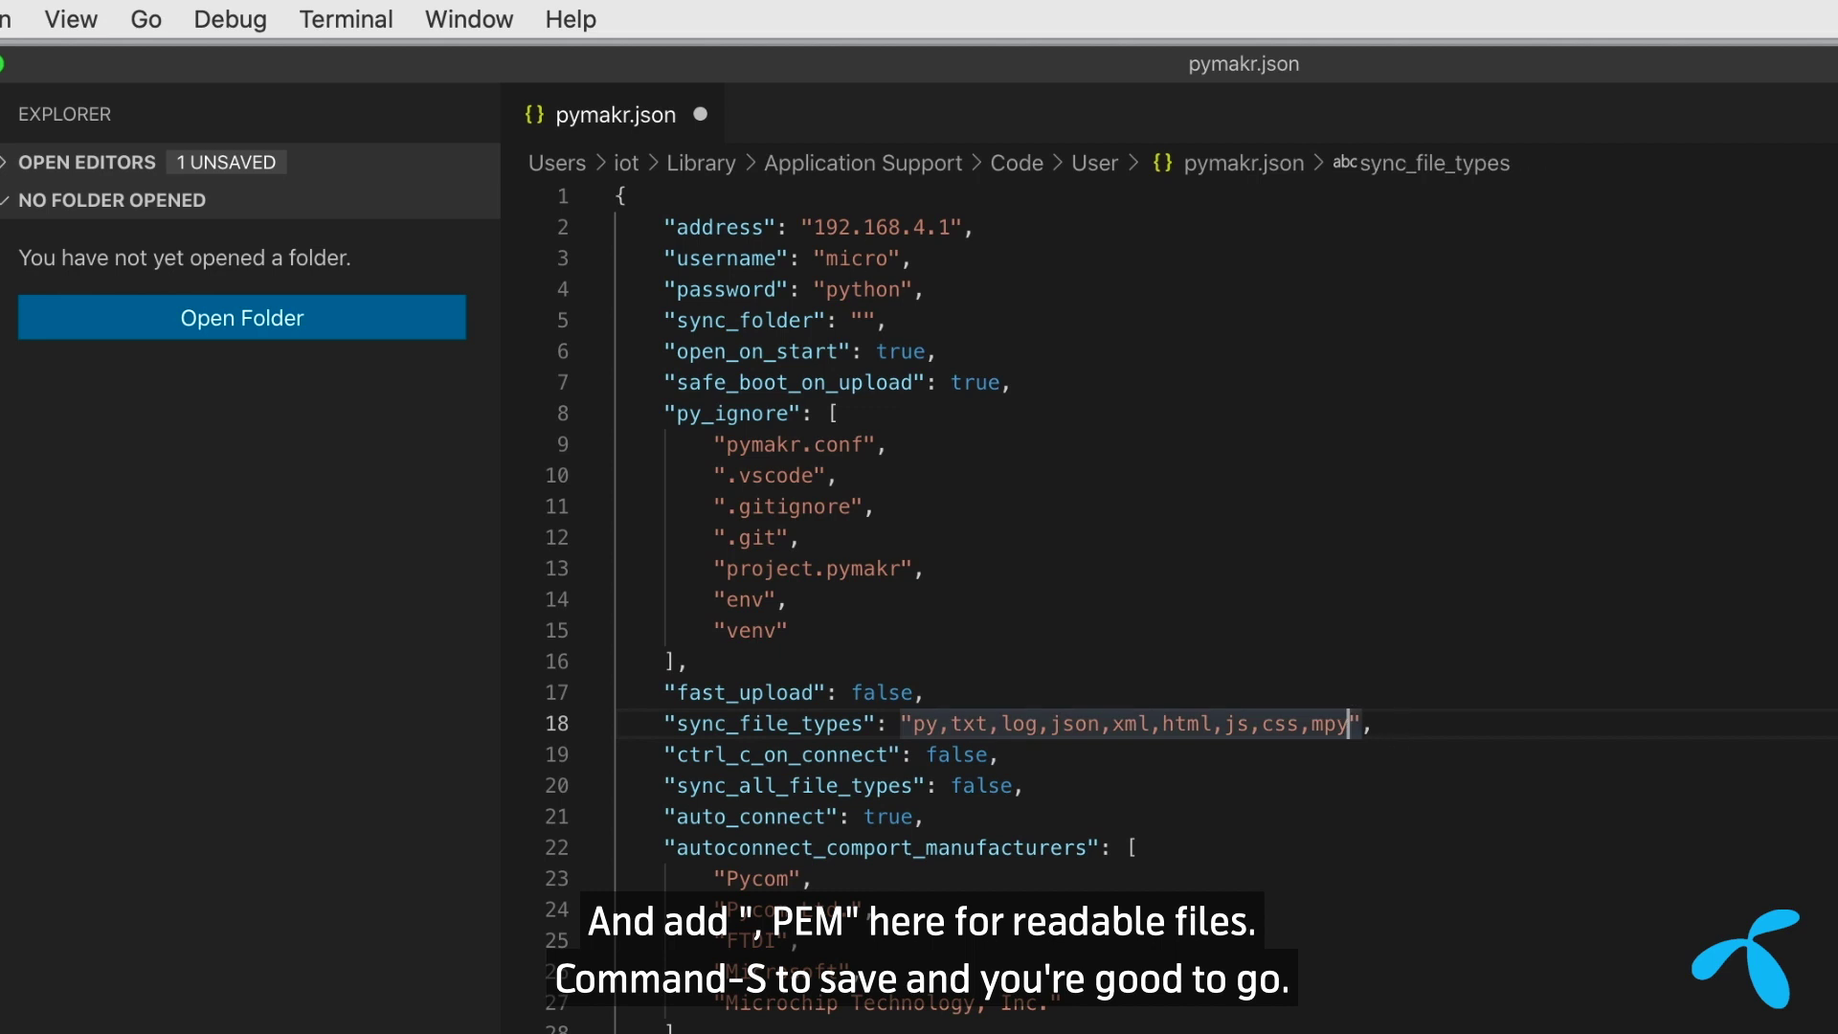
type(",")
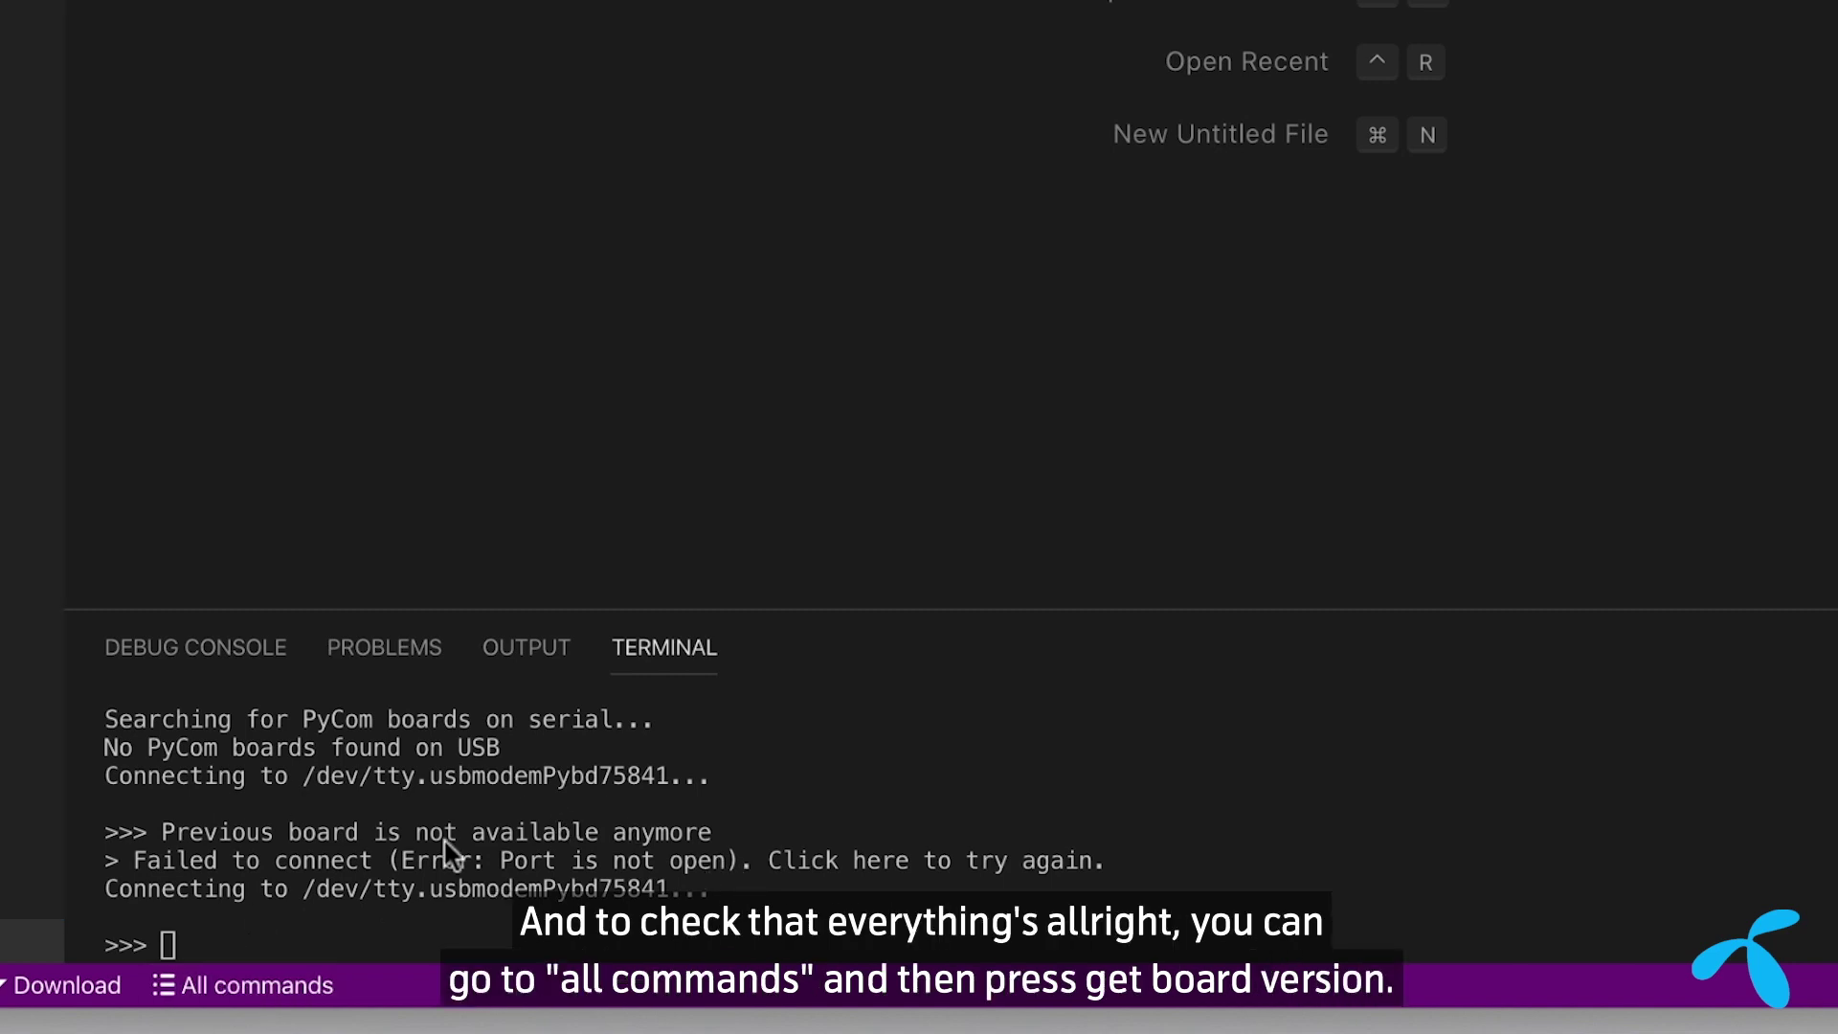
Run Pymakr's Get board version to show firmware 1.18.1.r7.
left_click(242, 985)
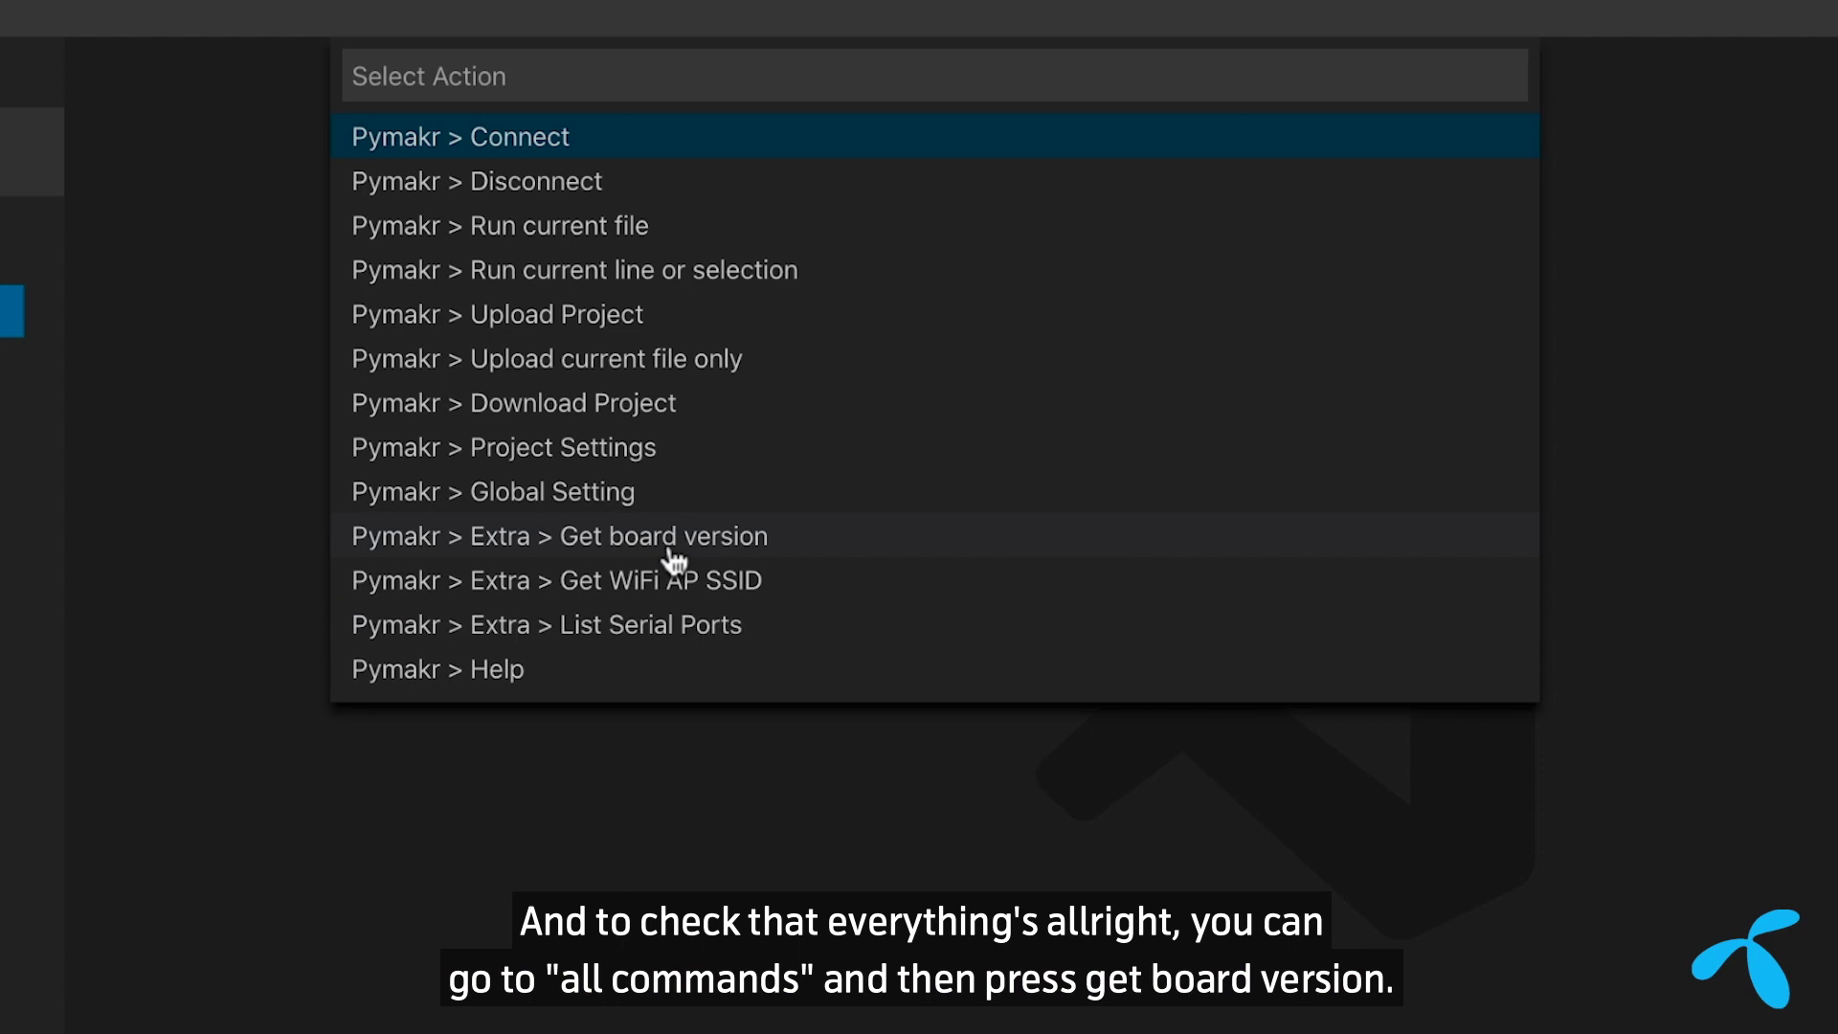
left_click(670, 550)
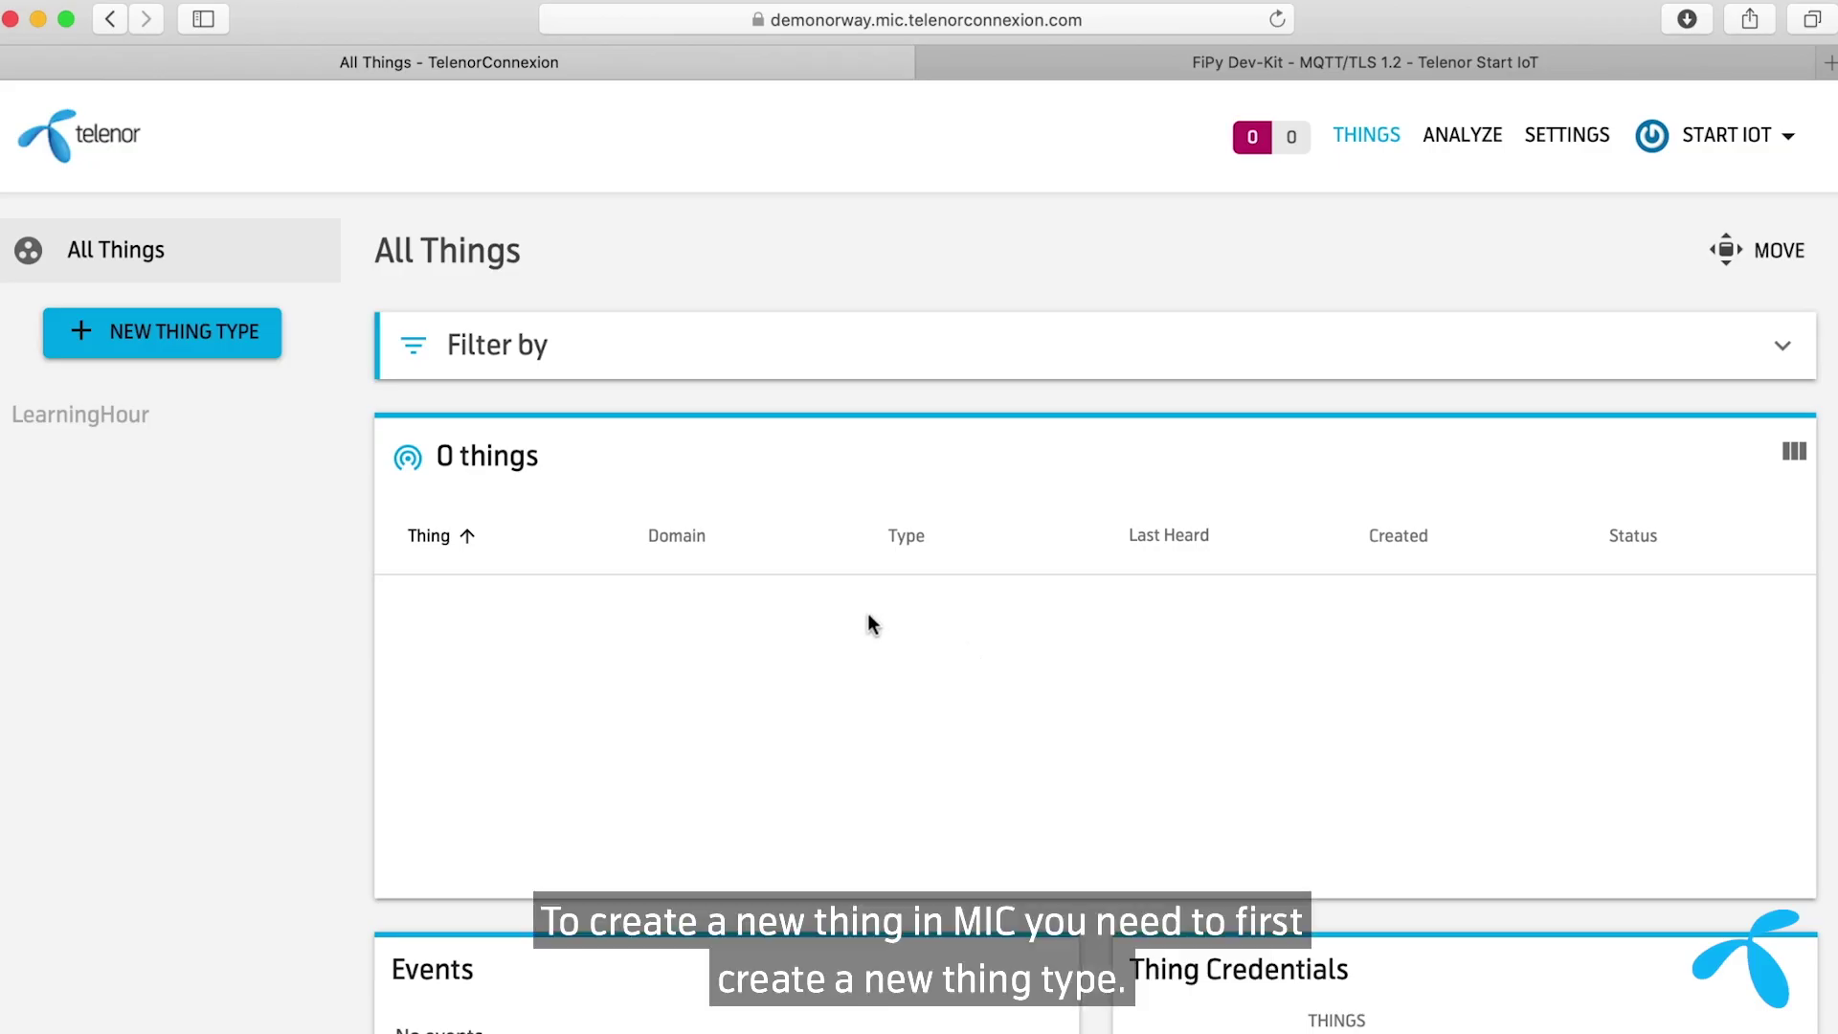
Create a thing type StartIoT, described as Start IoT, in the startiot domain.
left_click(161, 337)
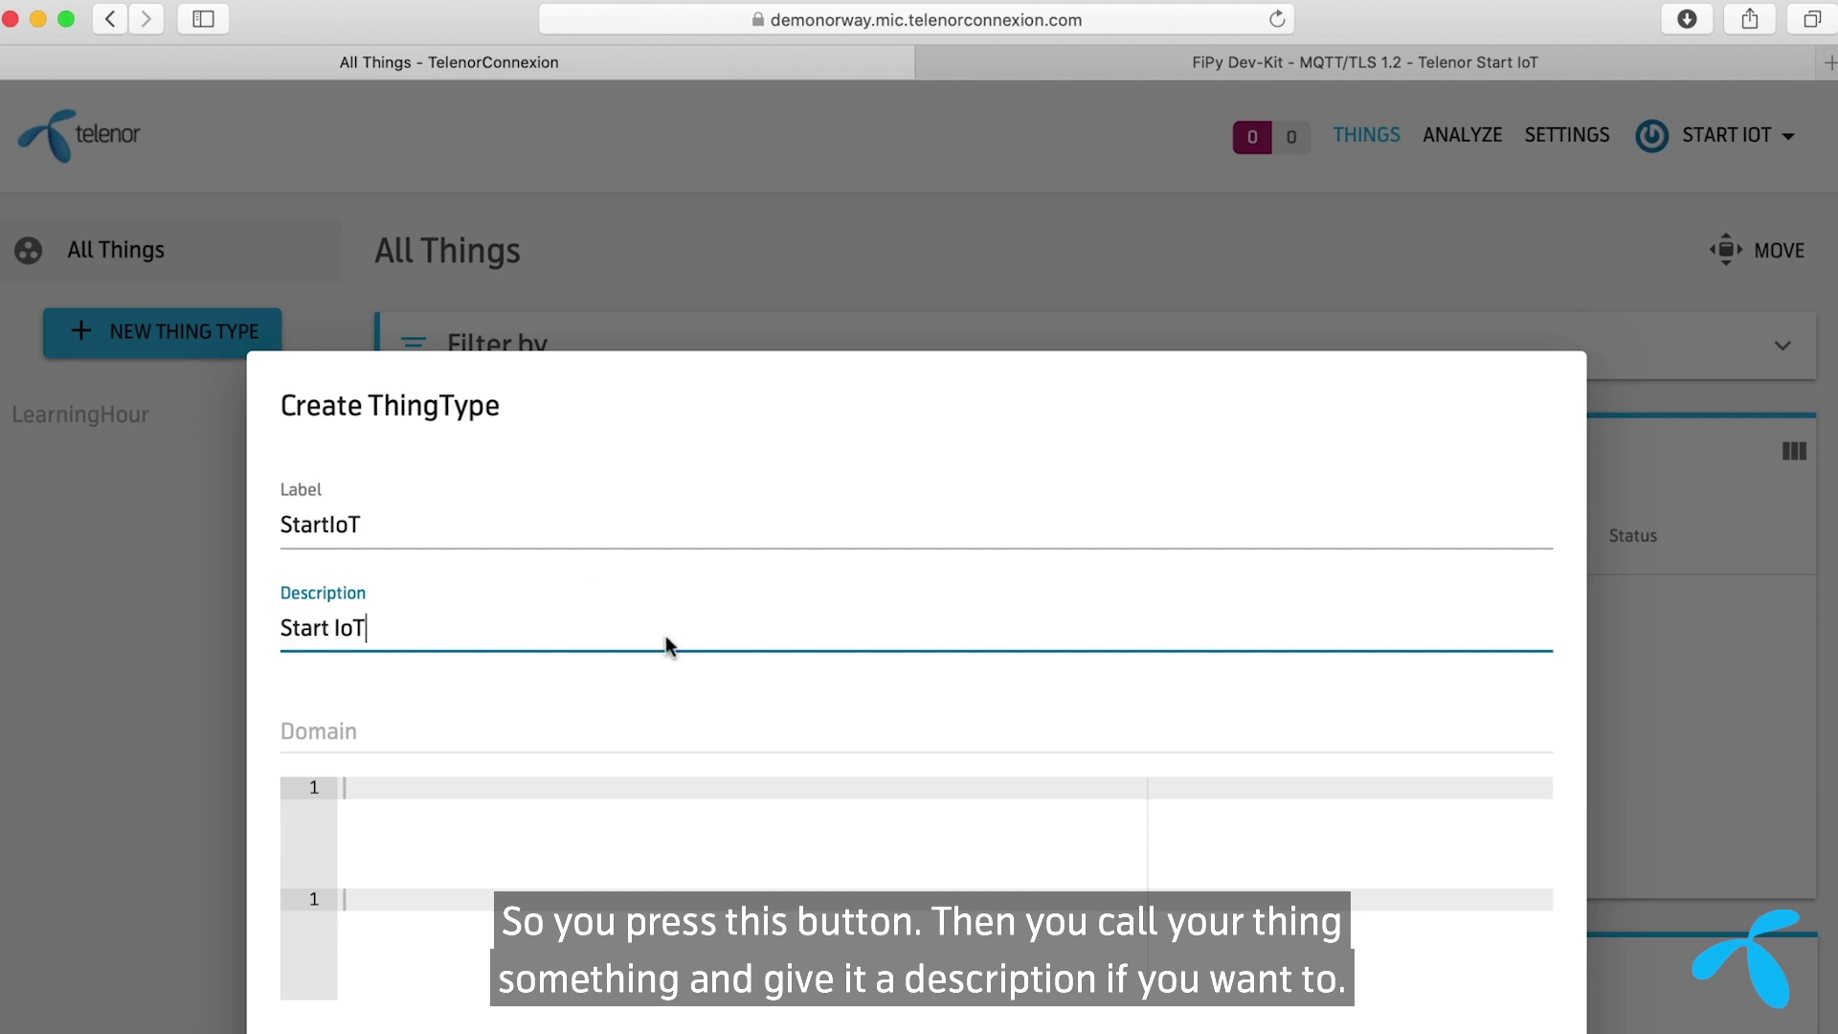
left_click(382, 715)
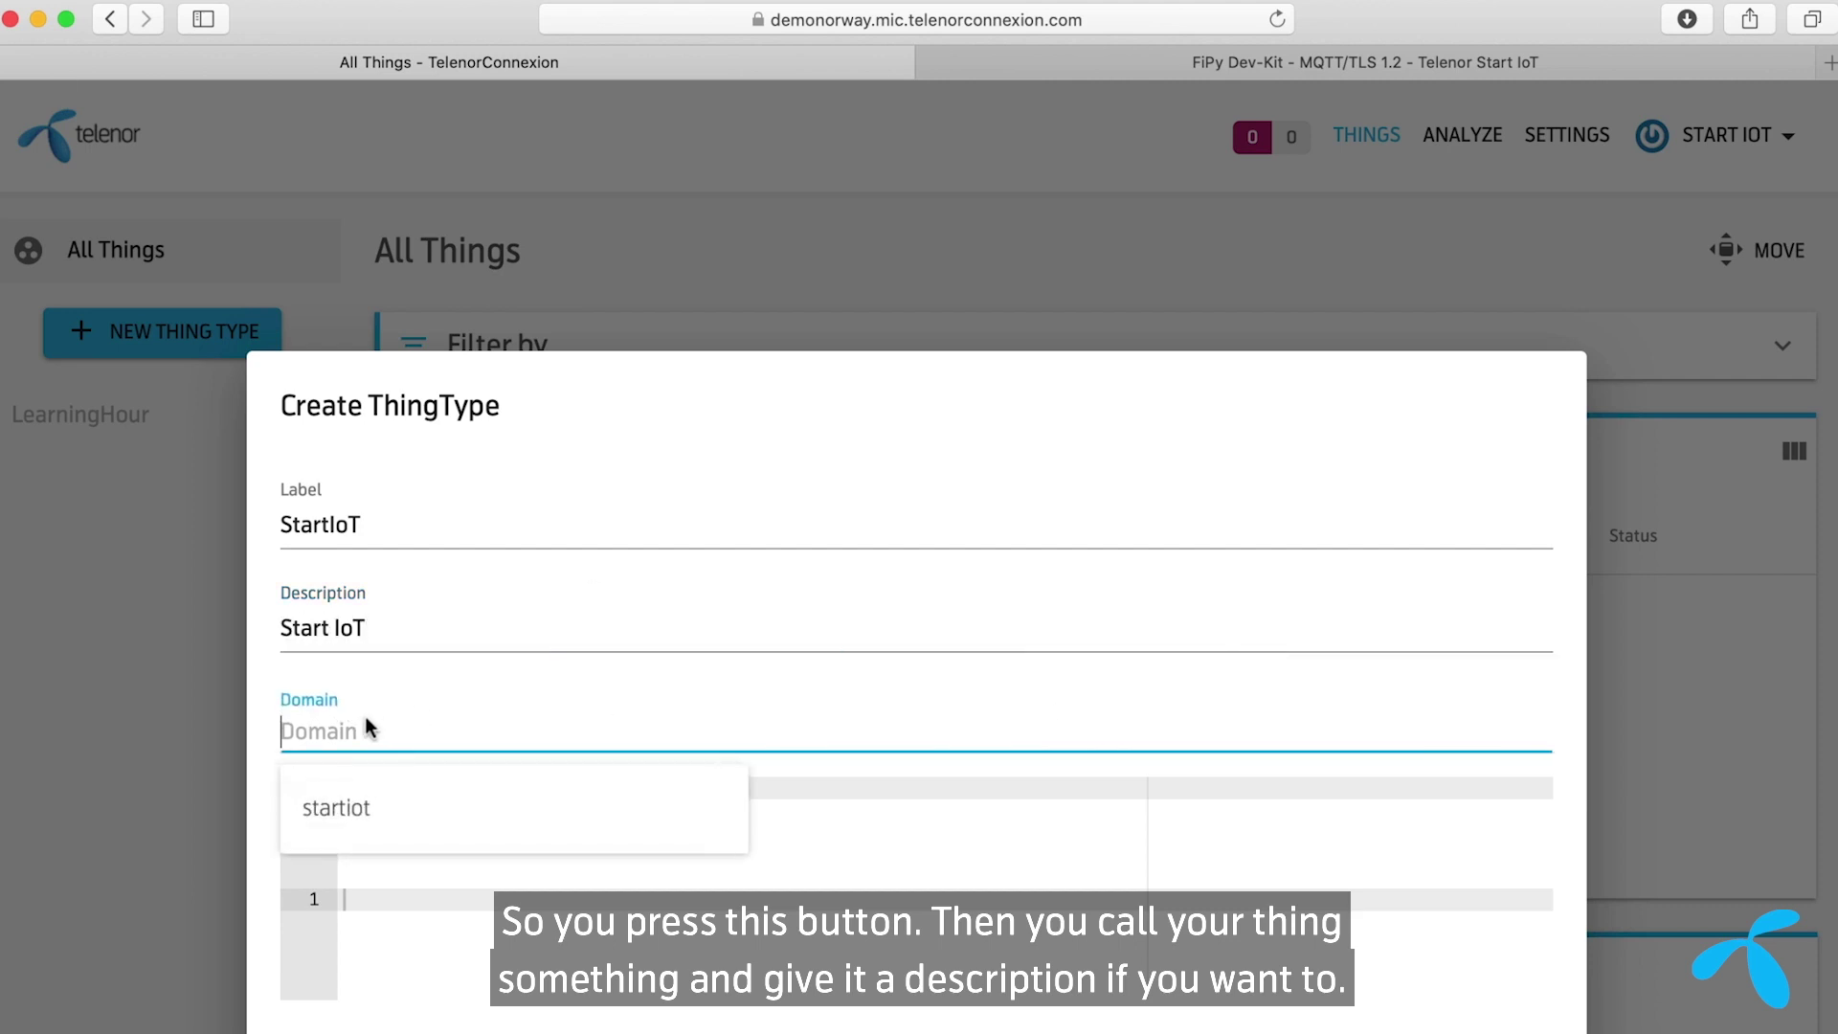
left_click(351, 815)
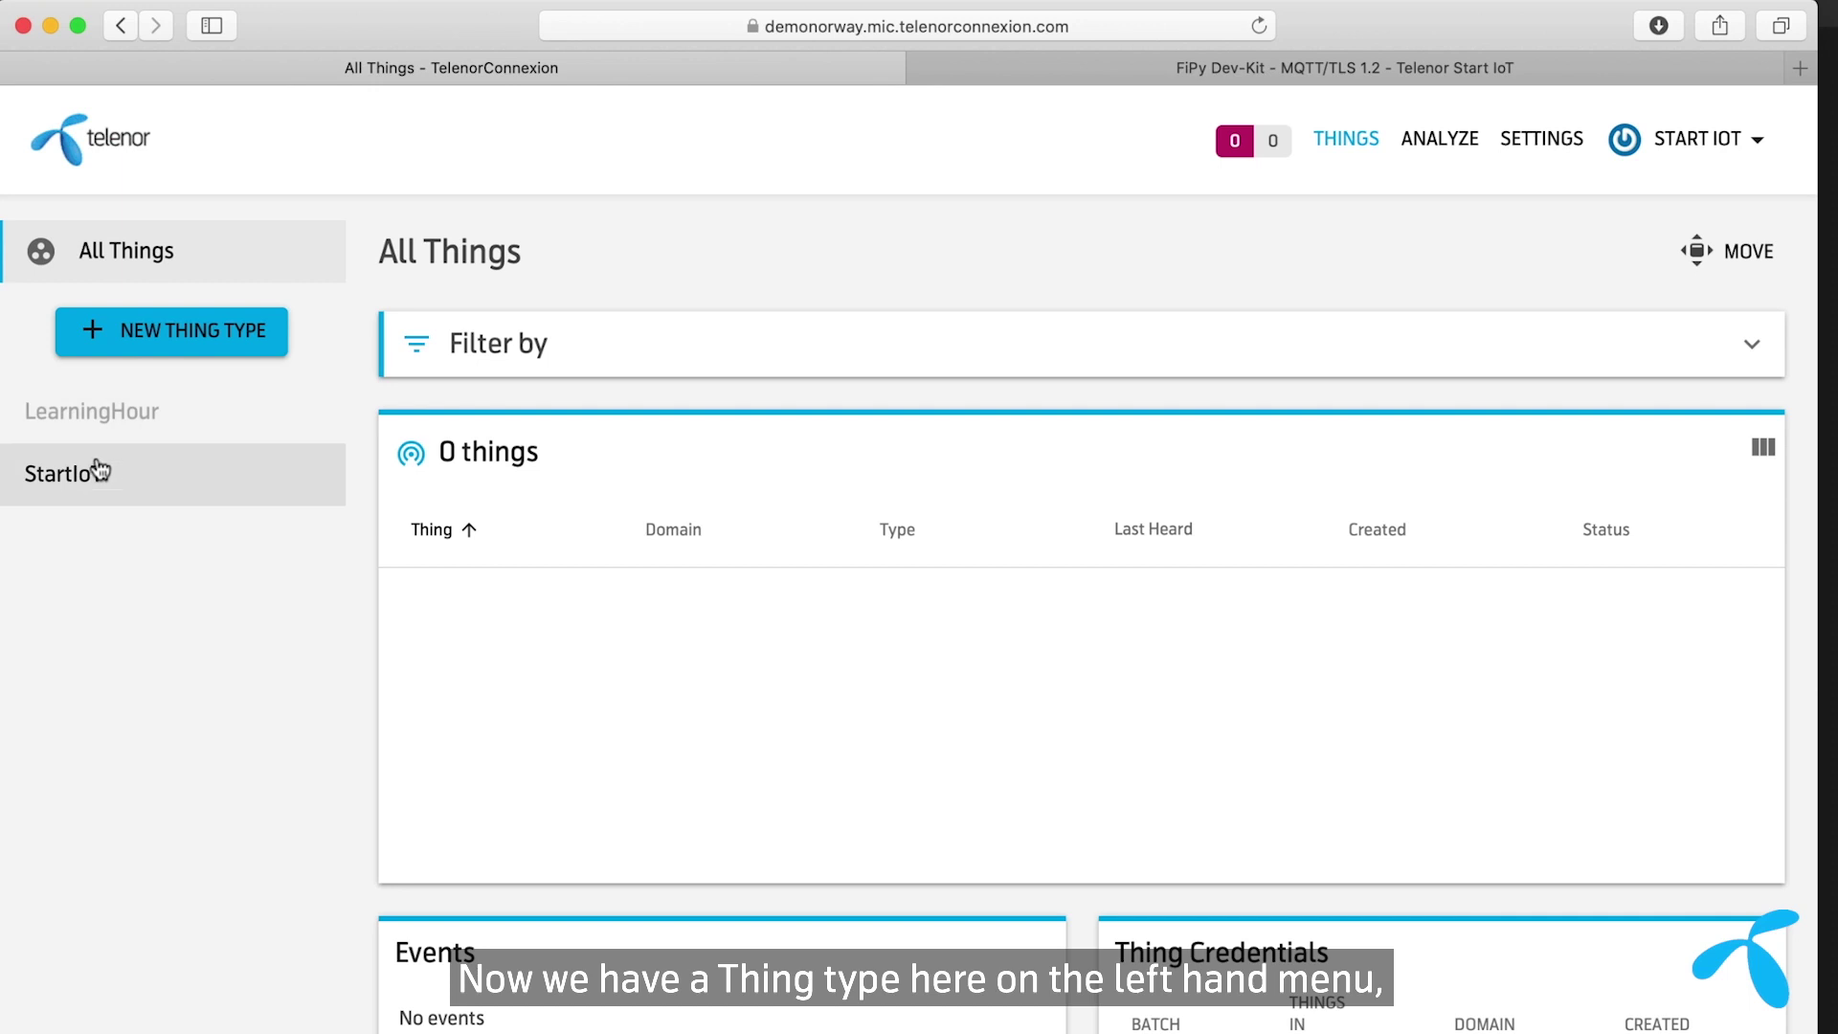
Fill in a single new thing Thing1 under StartIoT with domain startiot and protocol mqtt.
left_click(97, 478)
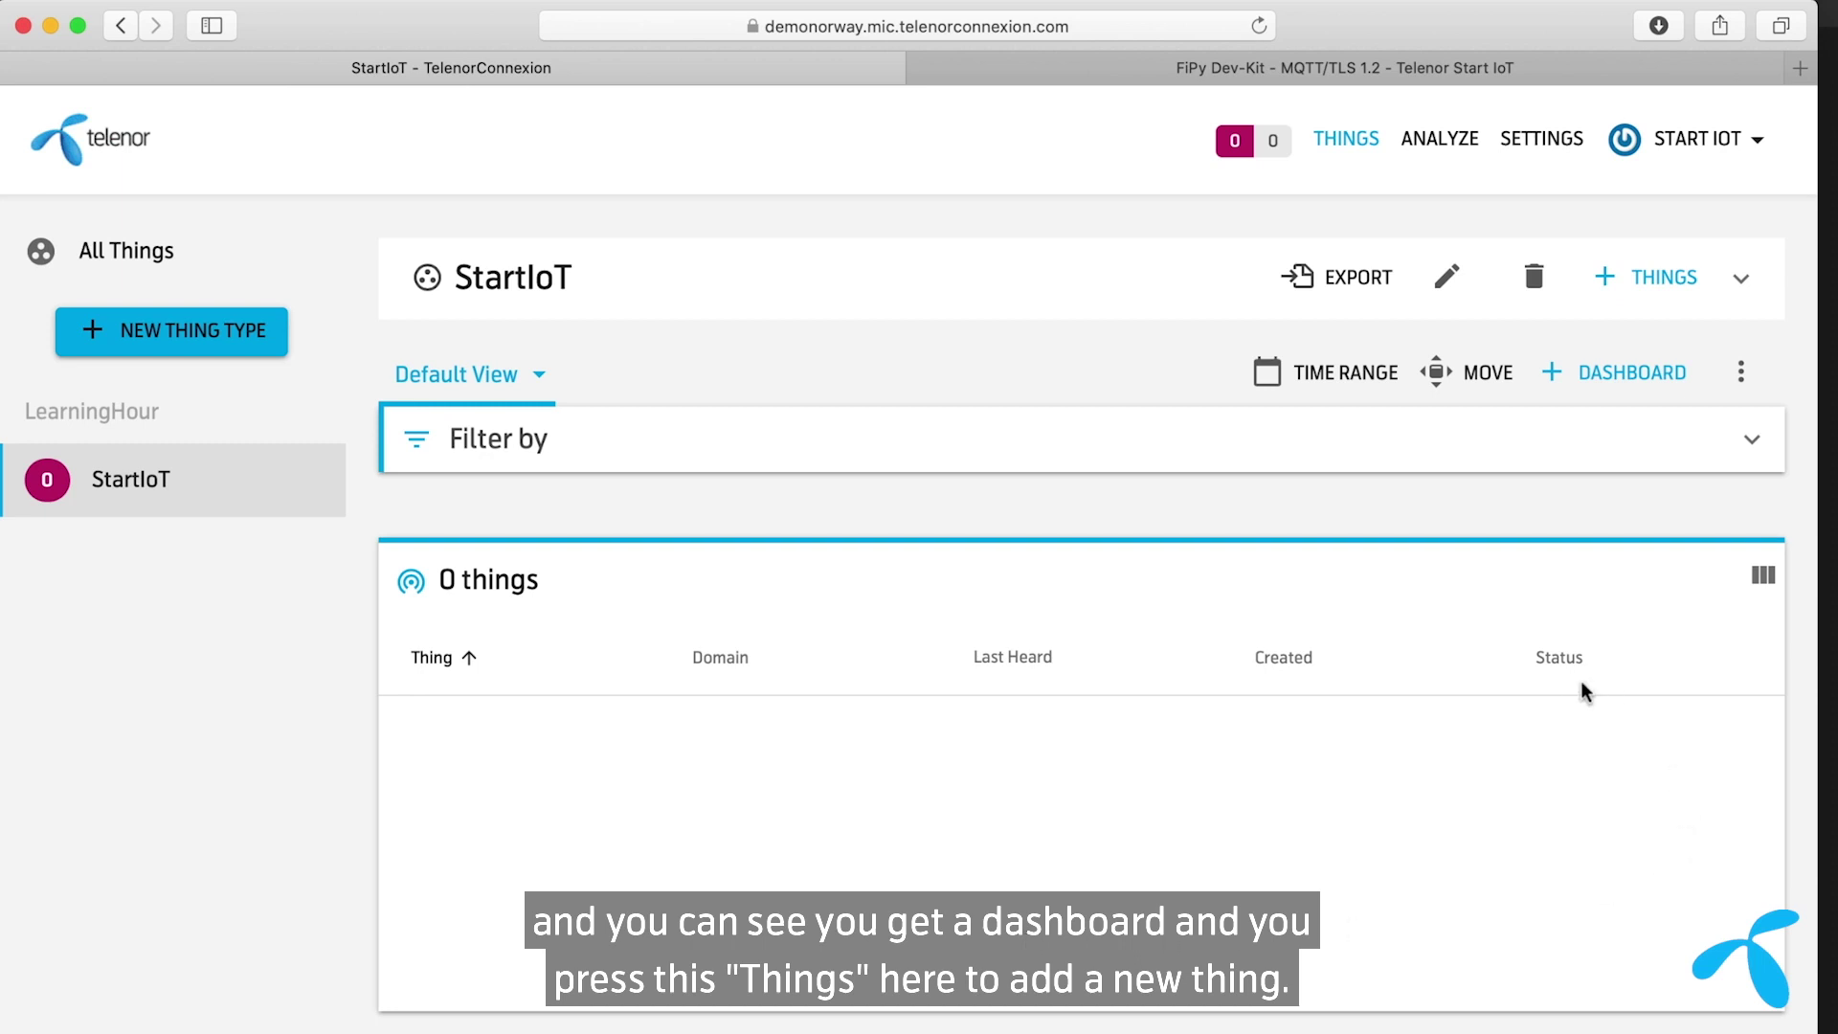
left_click(1644, 281)
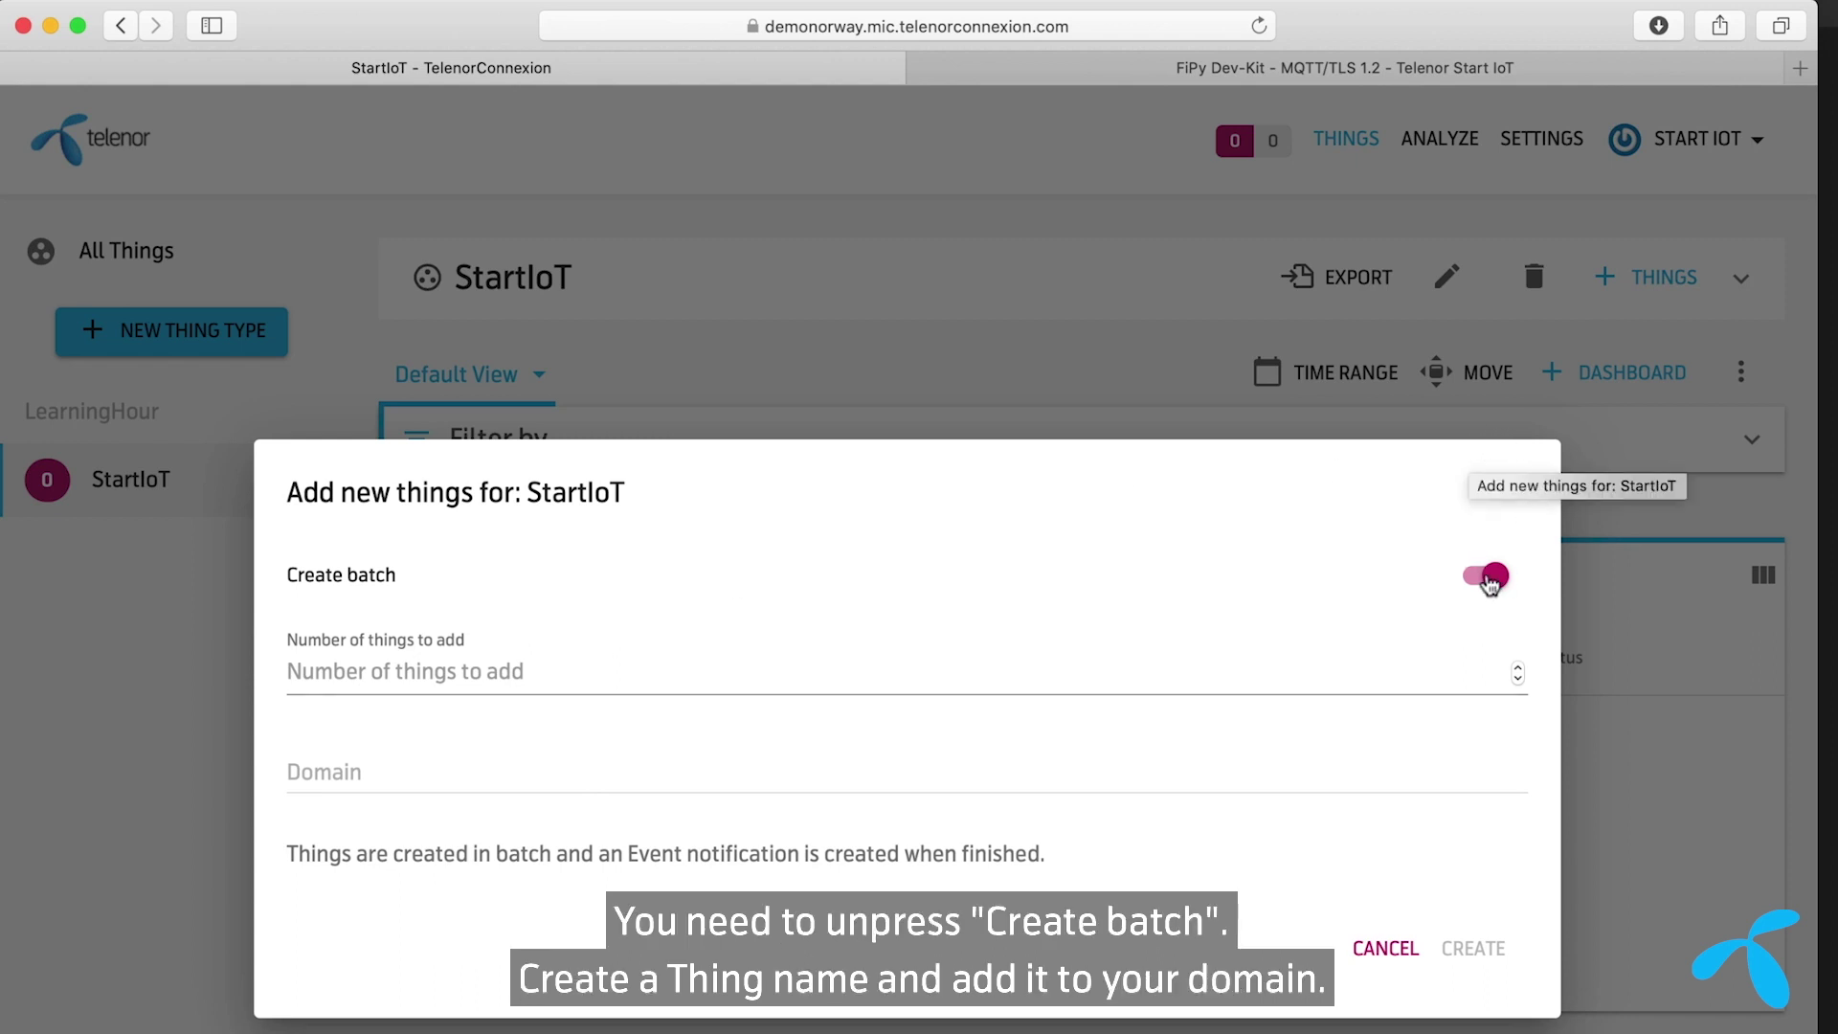
left_click(1486, 577)
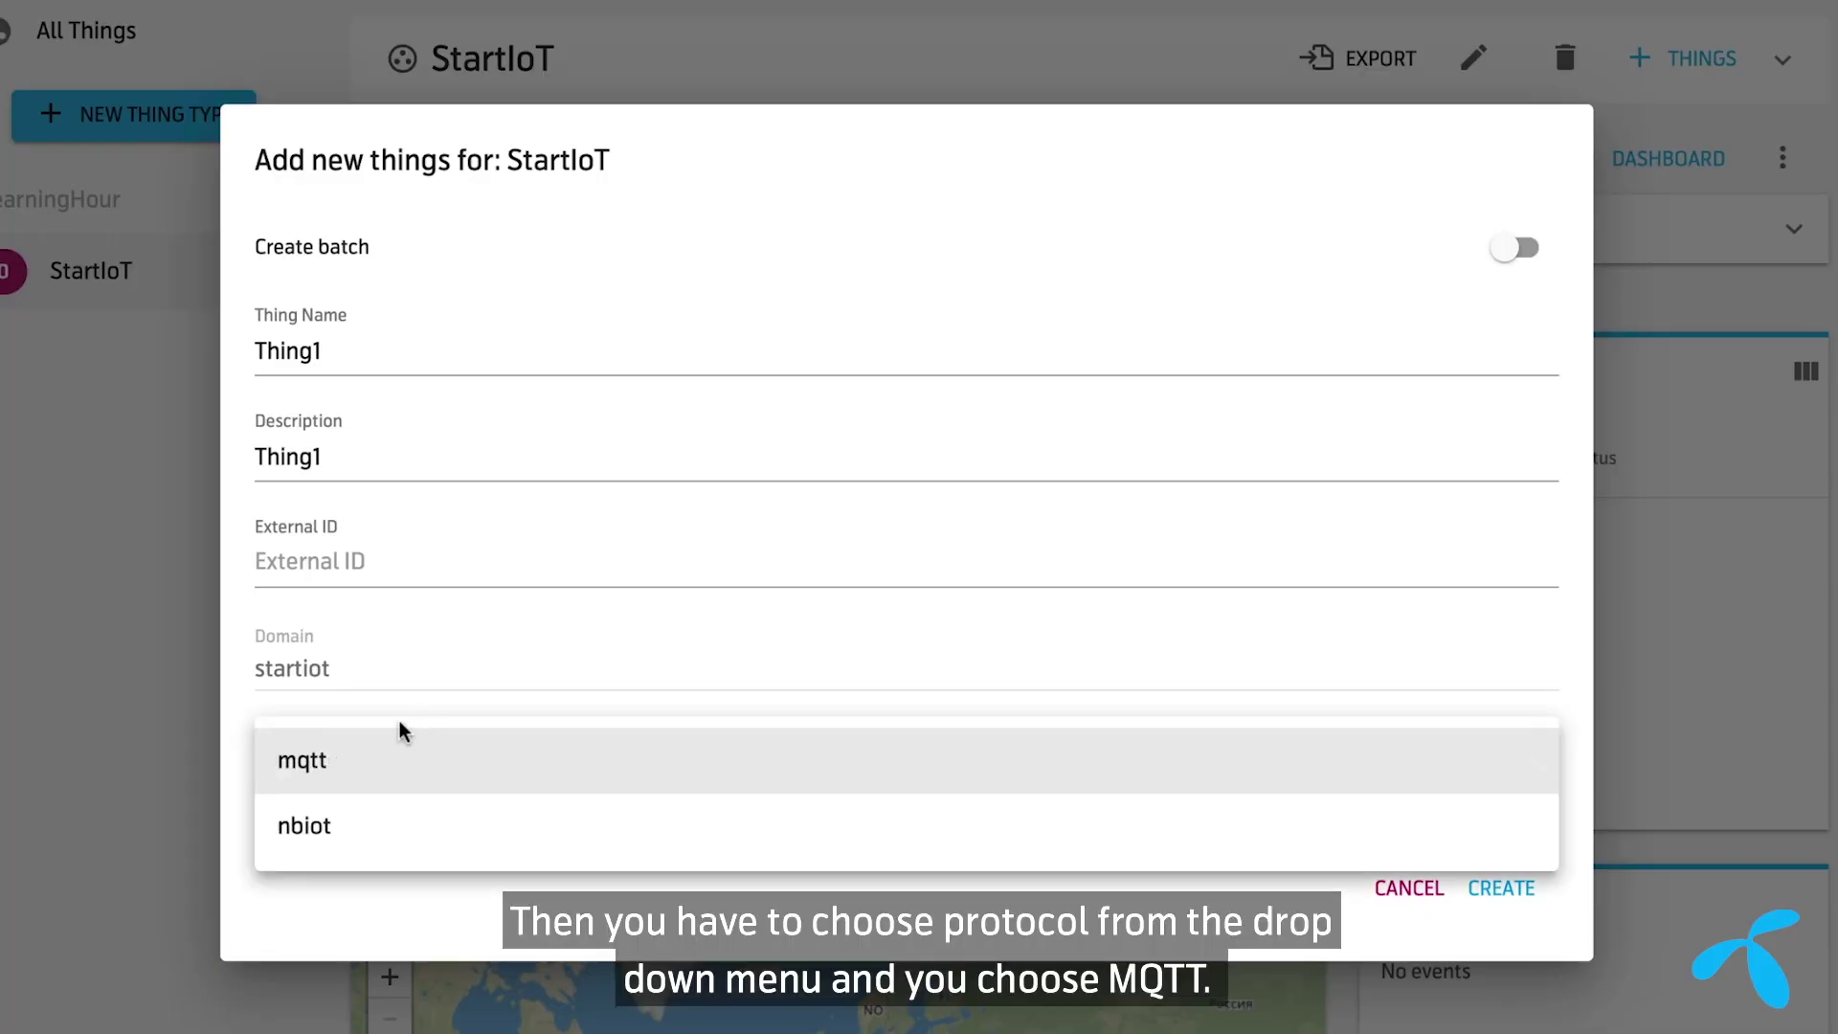
left_click(343, 758)
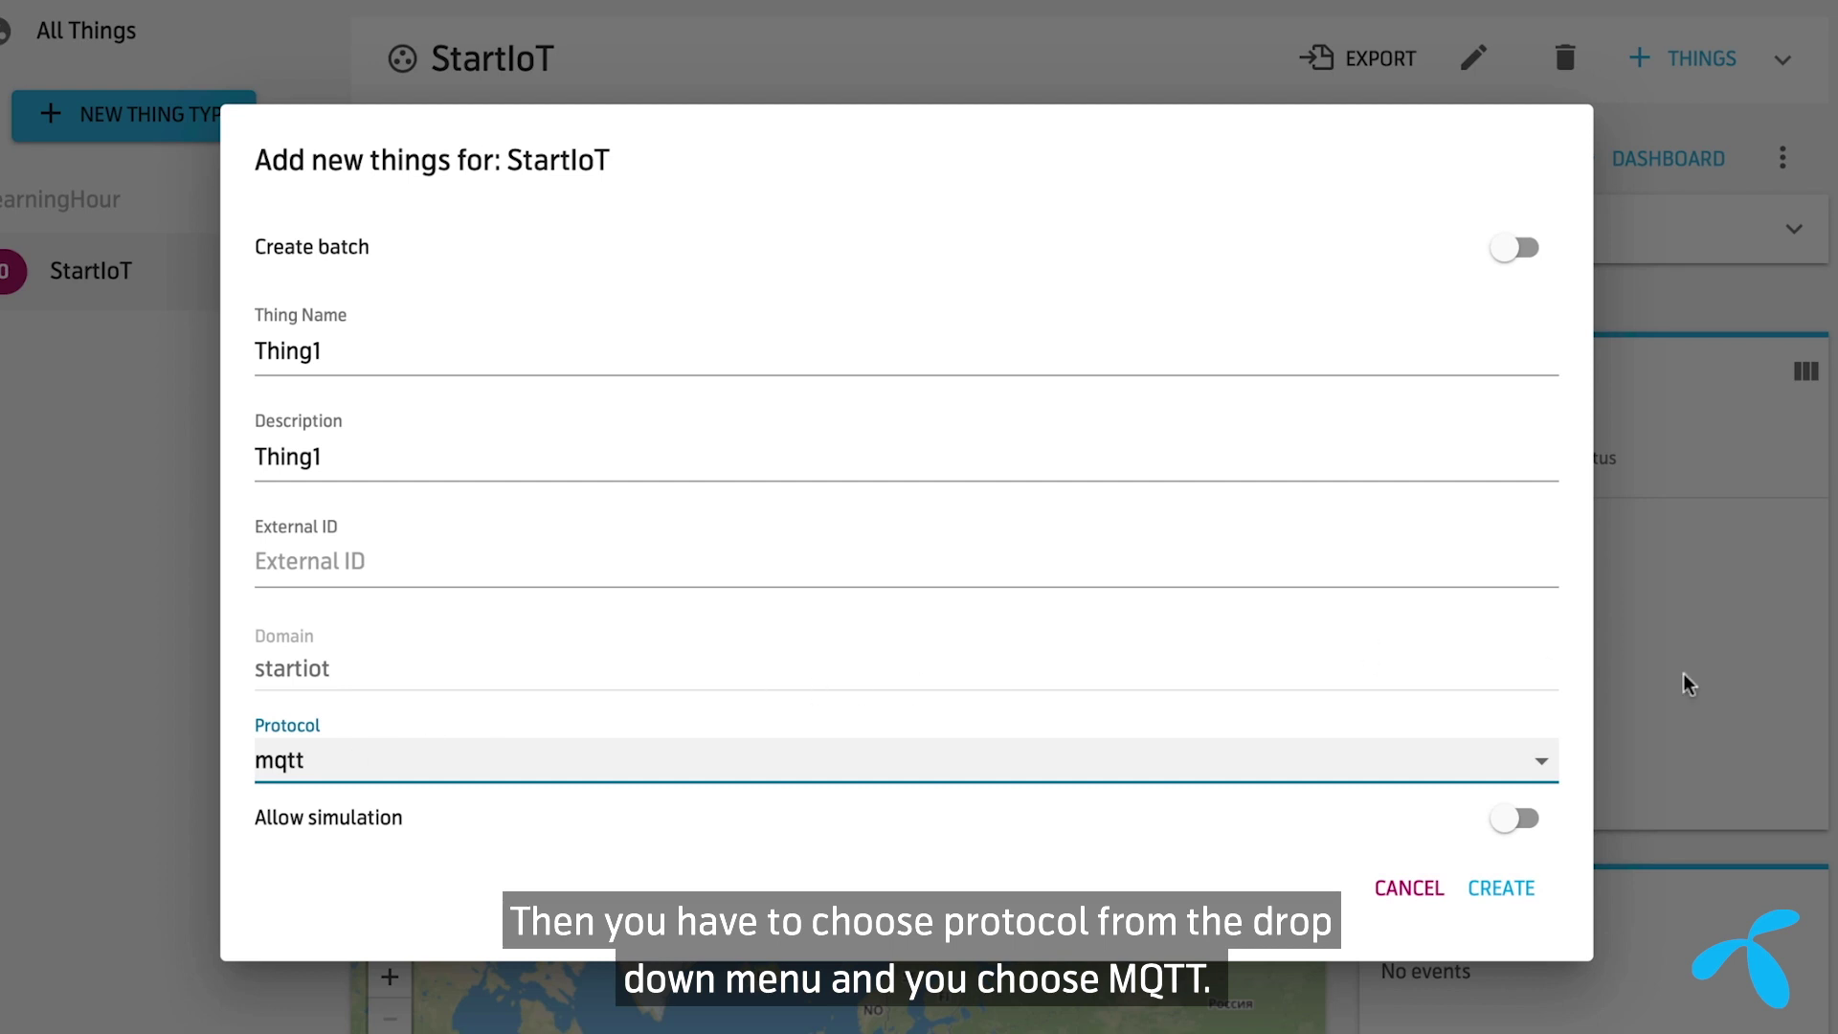
Create Thing1 and add a Thing ID column to the things table.
left_click(1503, 892)
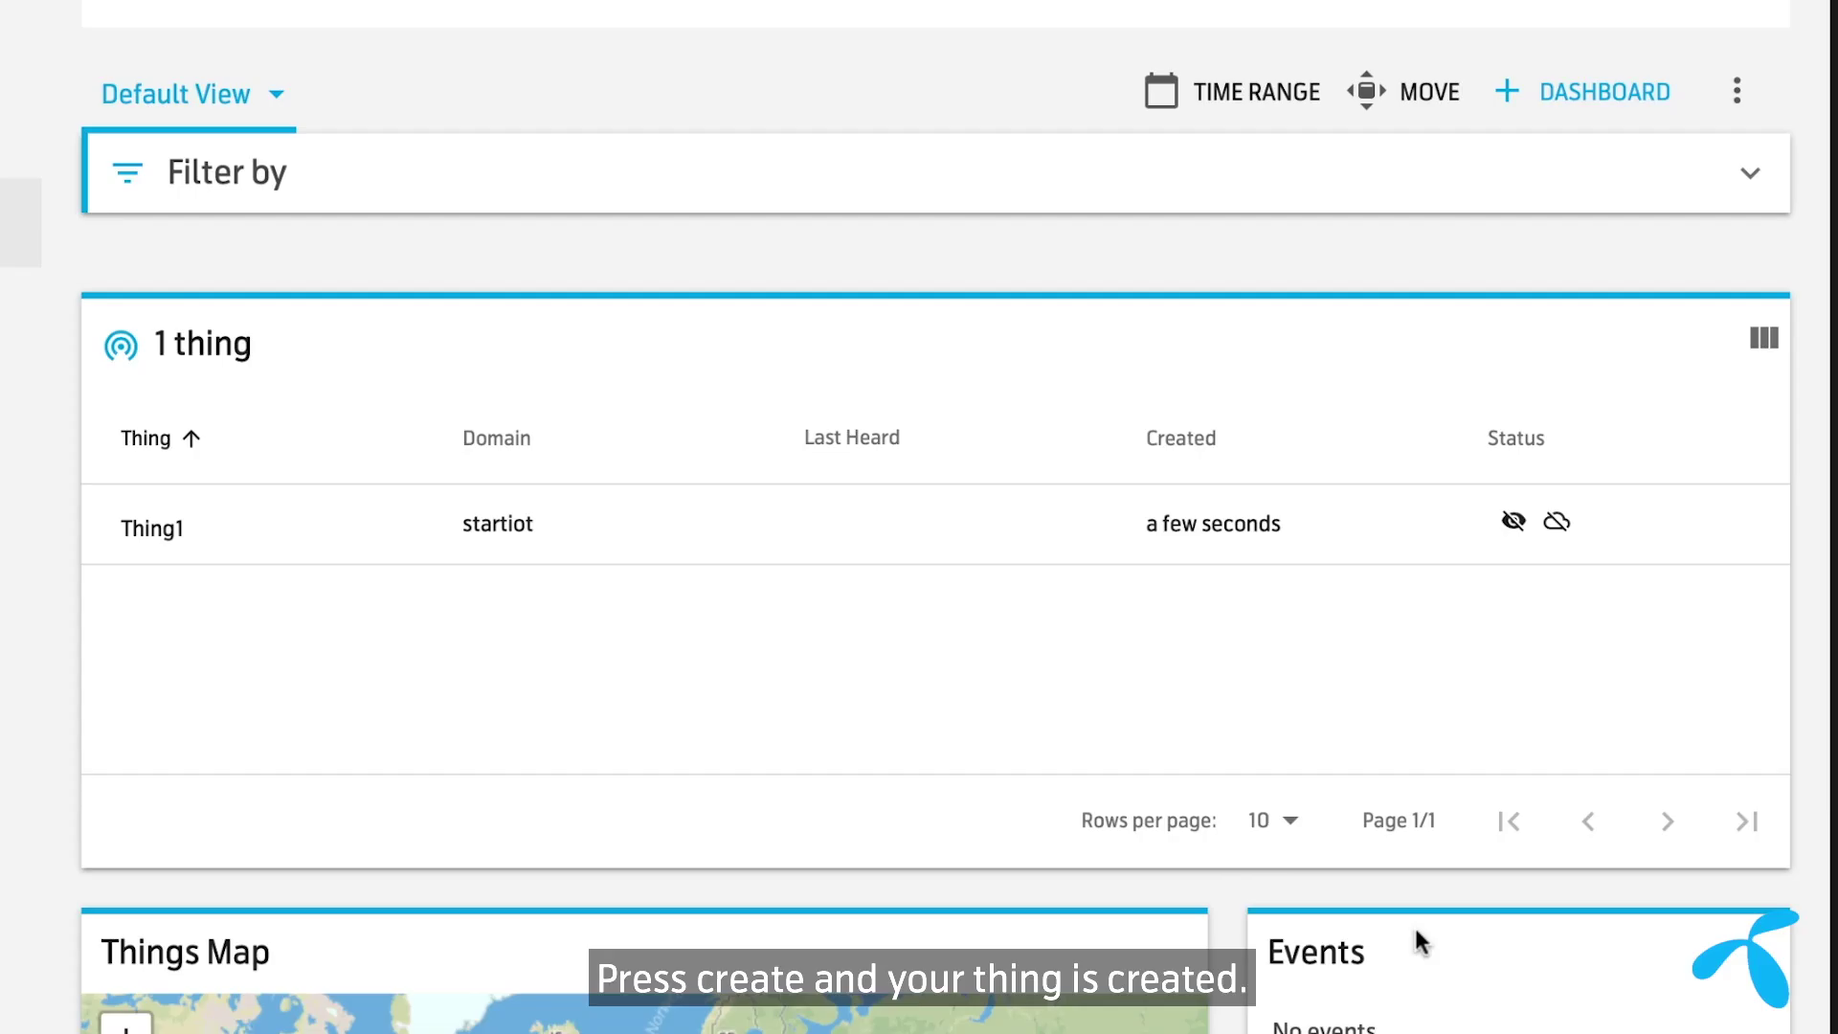
mouse_move(133, 557)
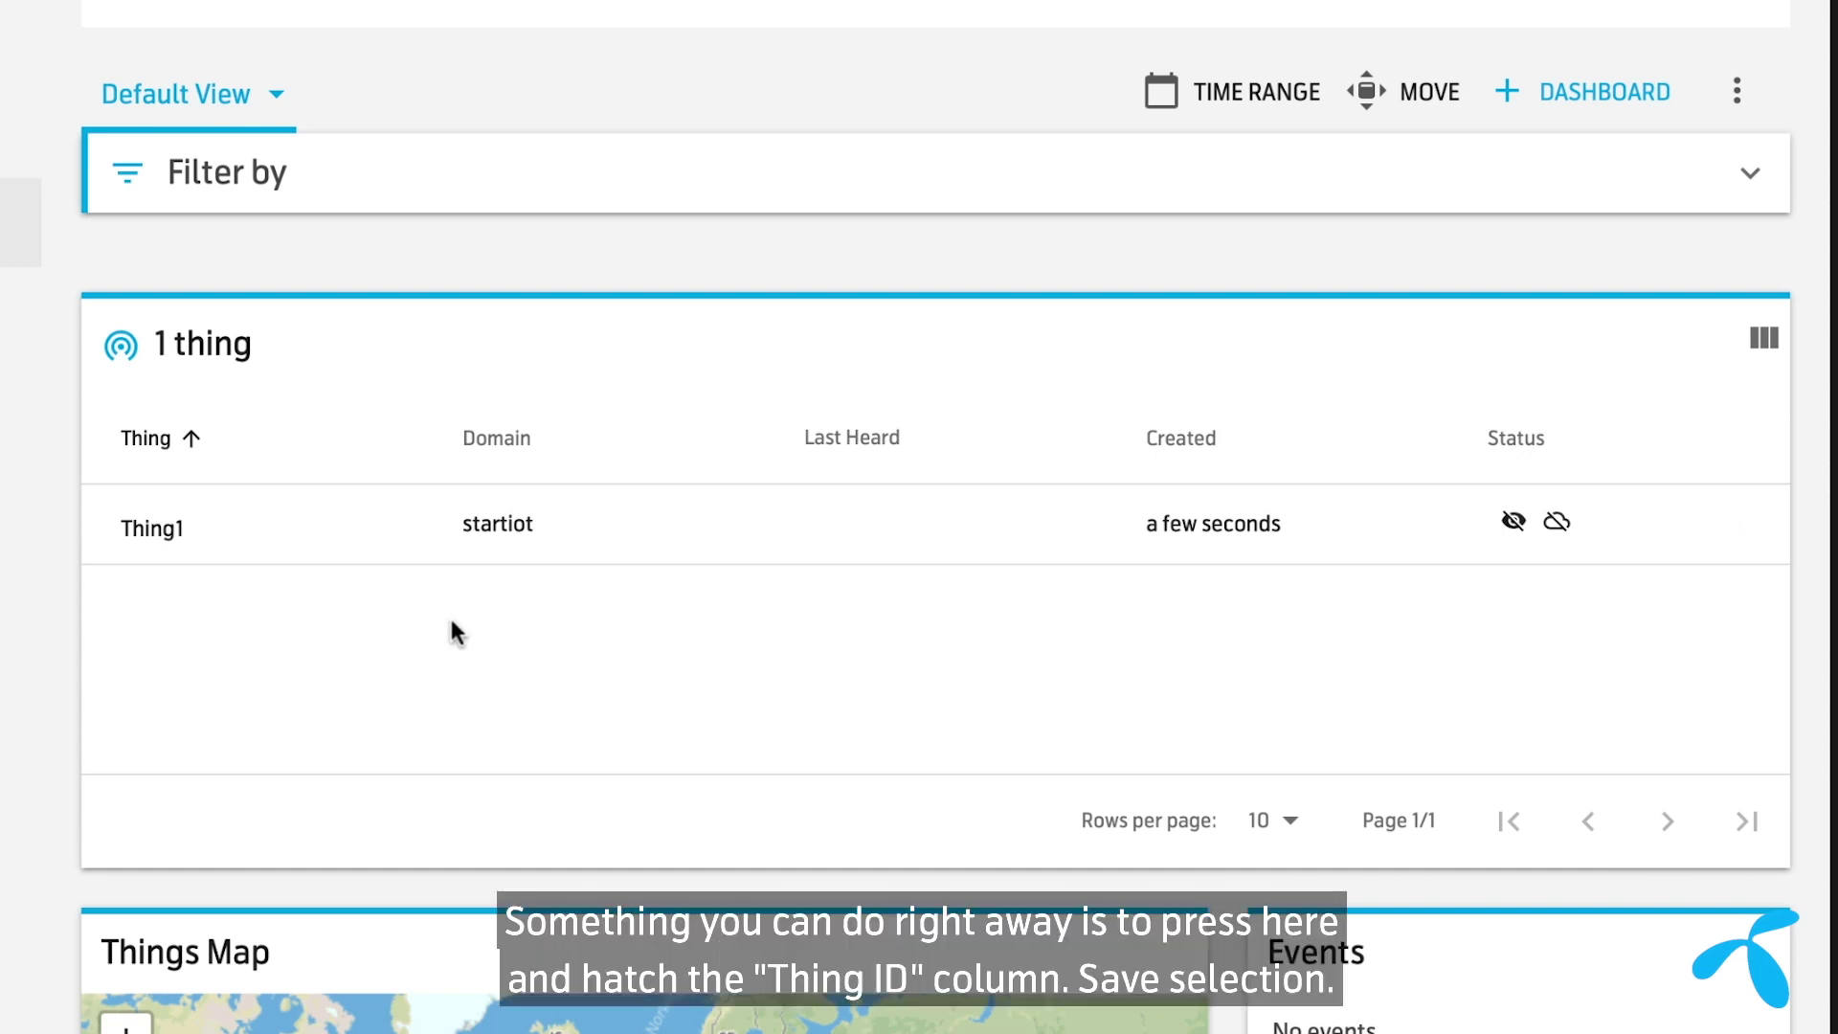
left_click(1764, 344)
scroll(1436, 909, "down", 2)
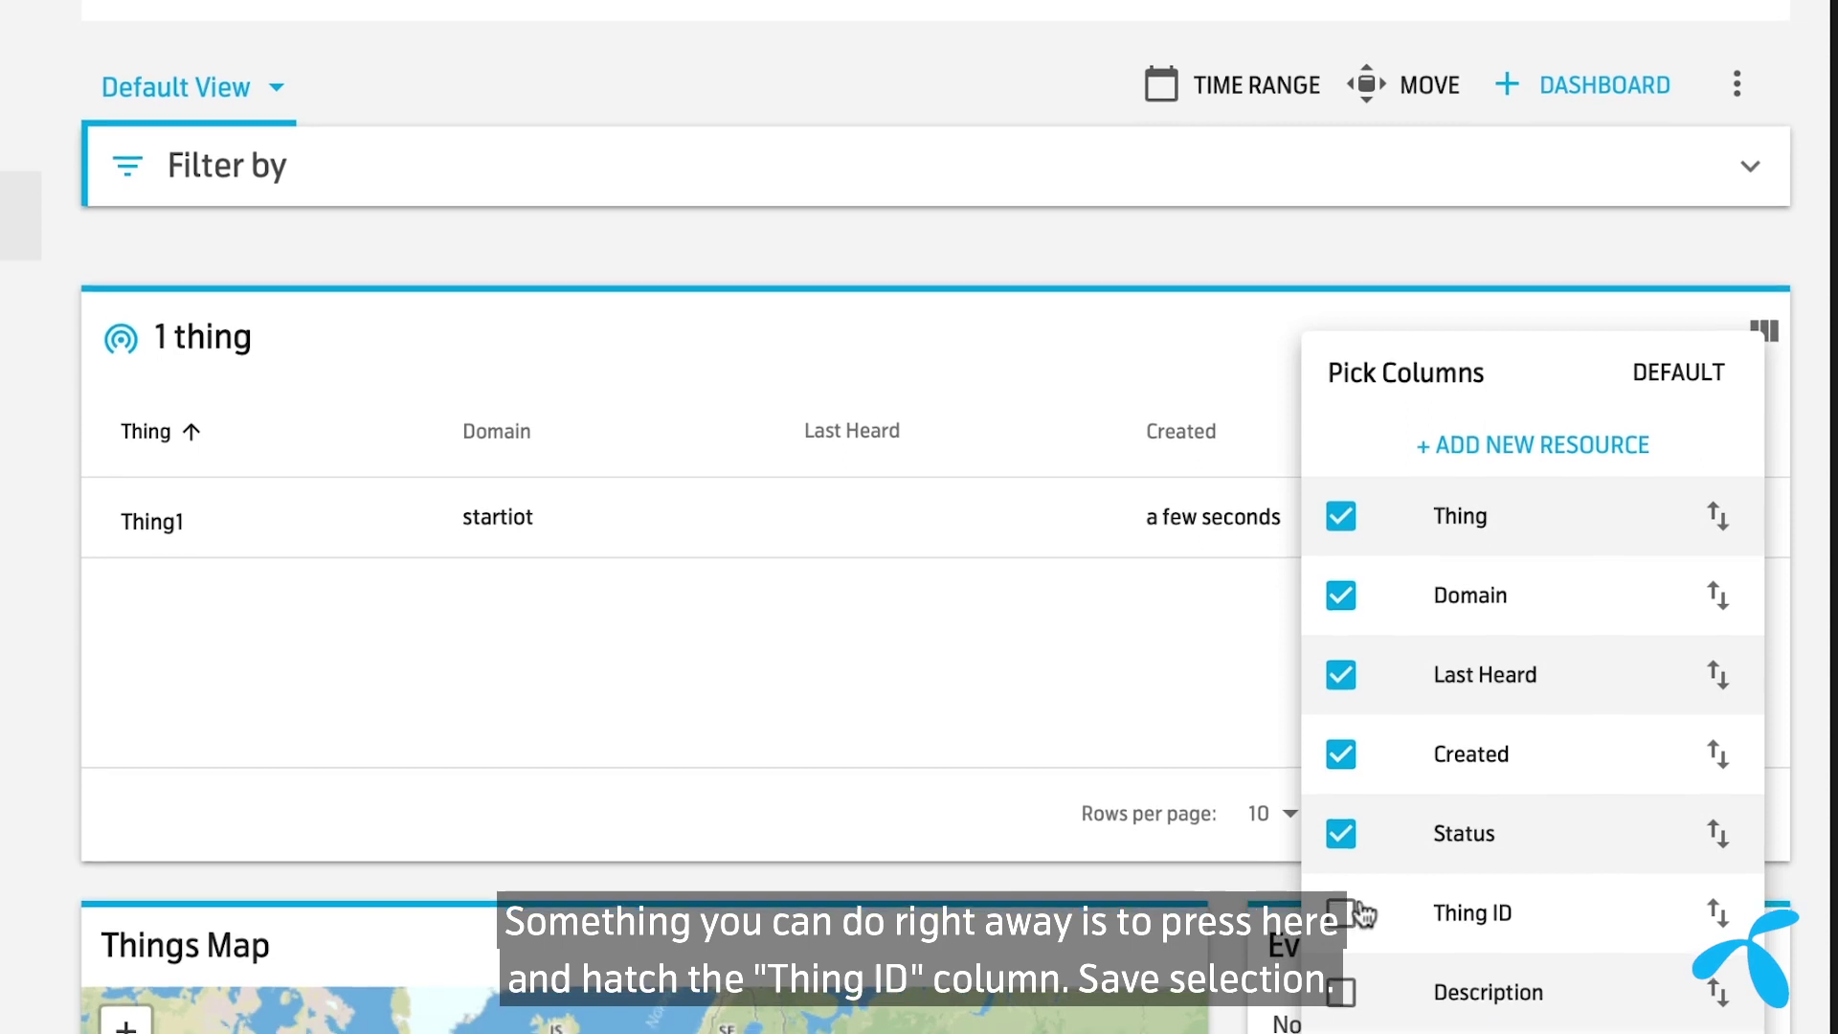
left_click(1340, 871)
scroll(1601, 833, "down", 1)
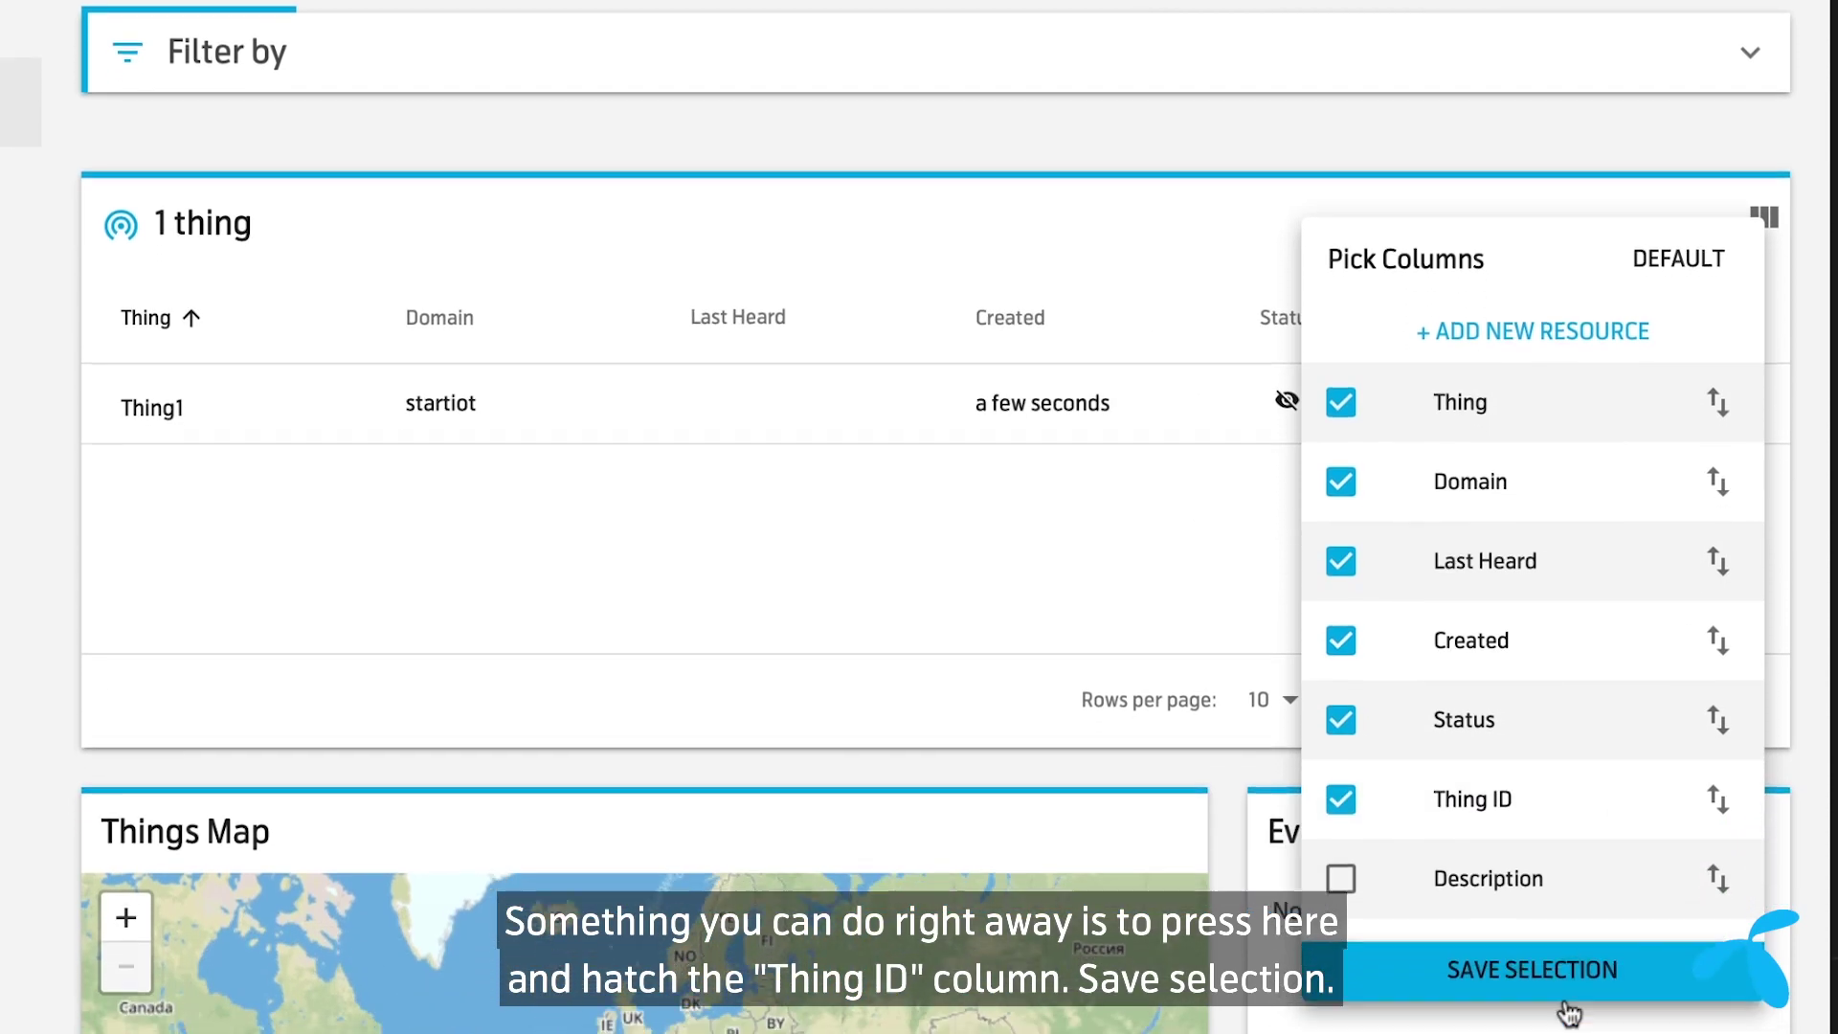
left_click(1532, 960)
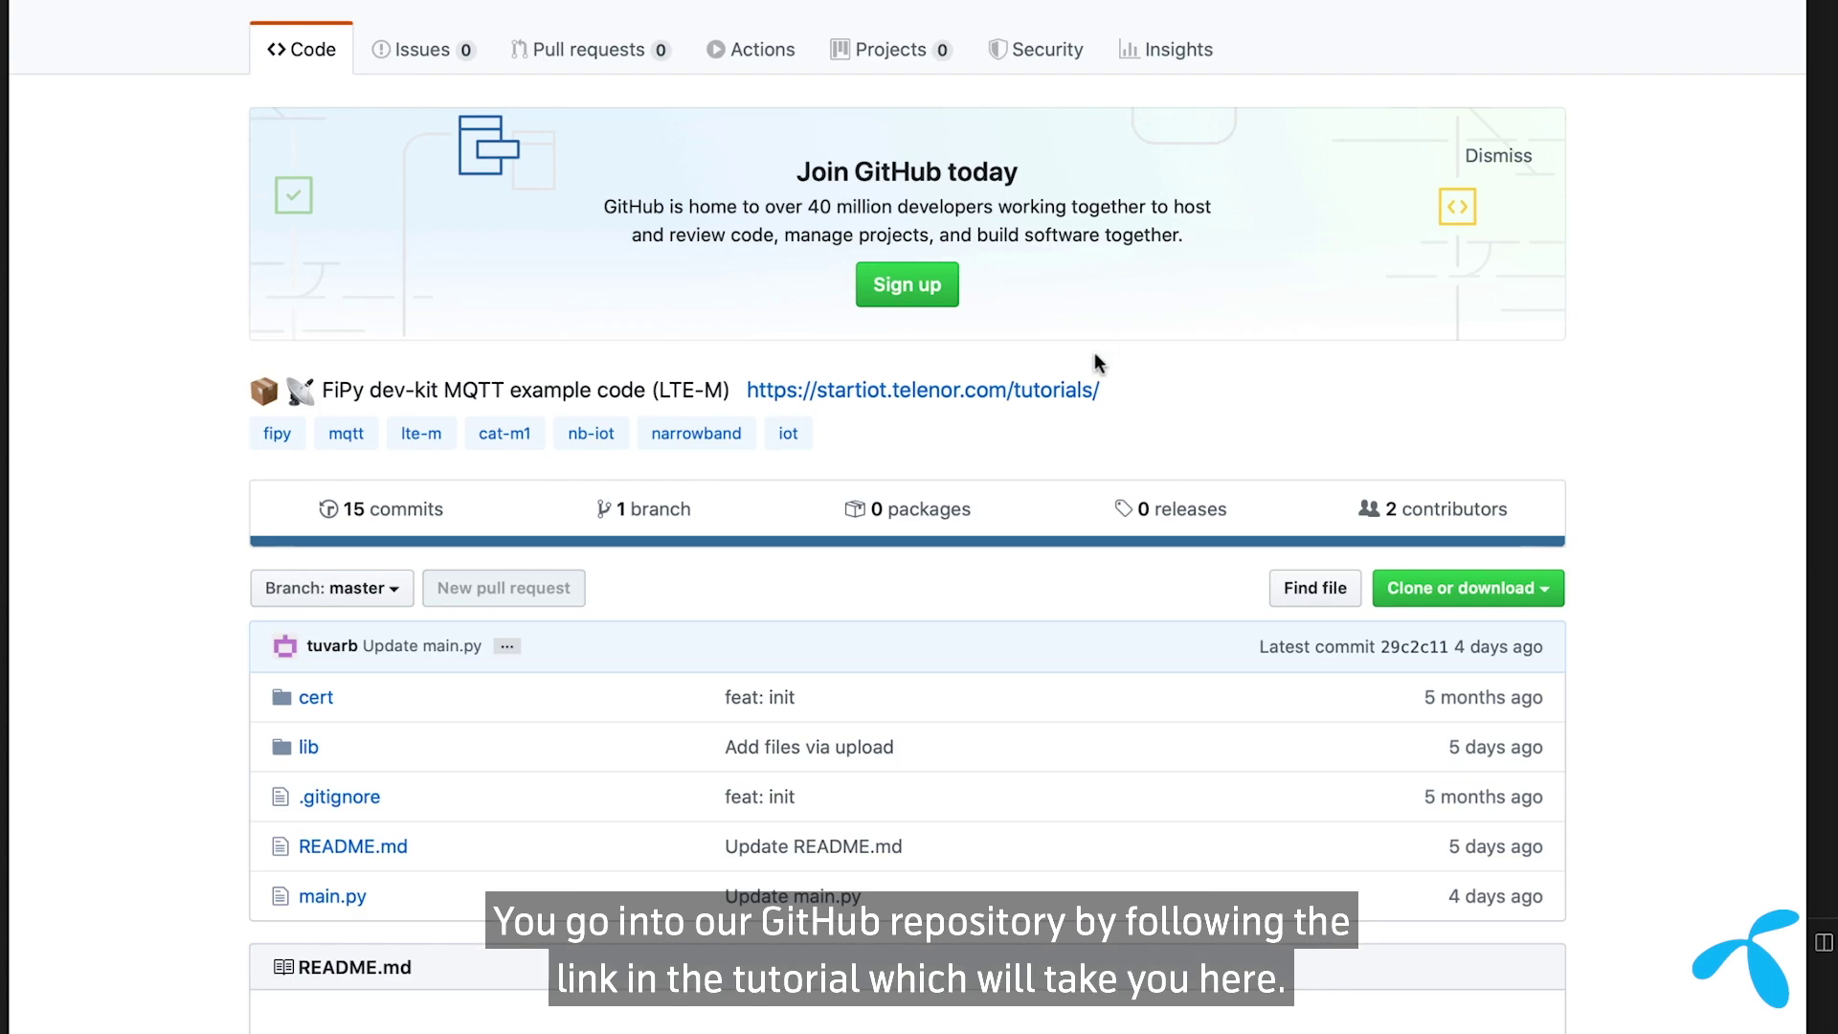
Download the repository as a ZIP and check the extracted fipy-dev-kit-mqtt-master folder in Downloads.
left_click(1532, 599)
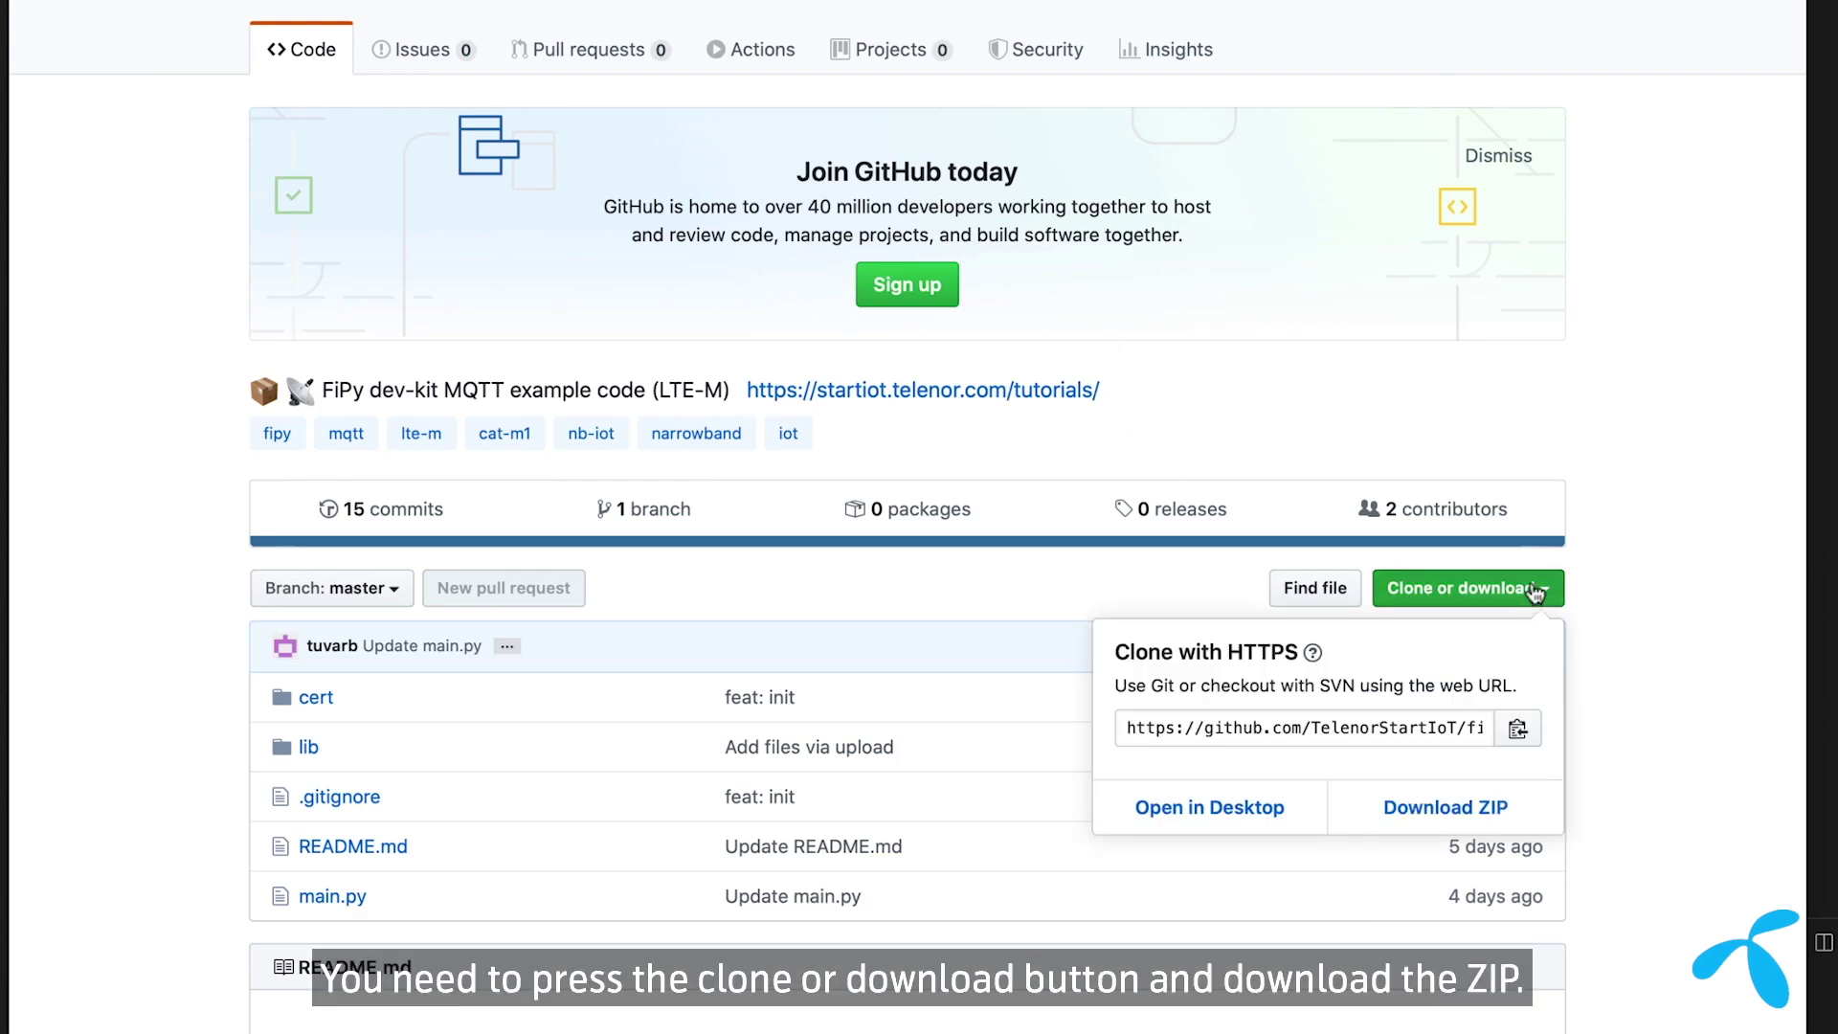
left_click(1478, 831)
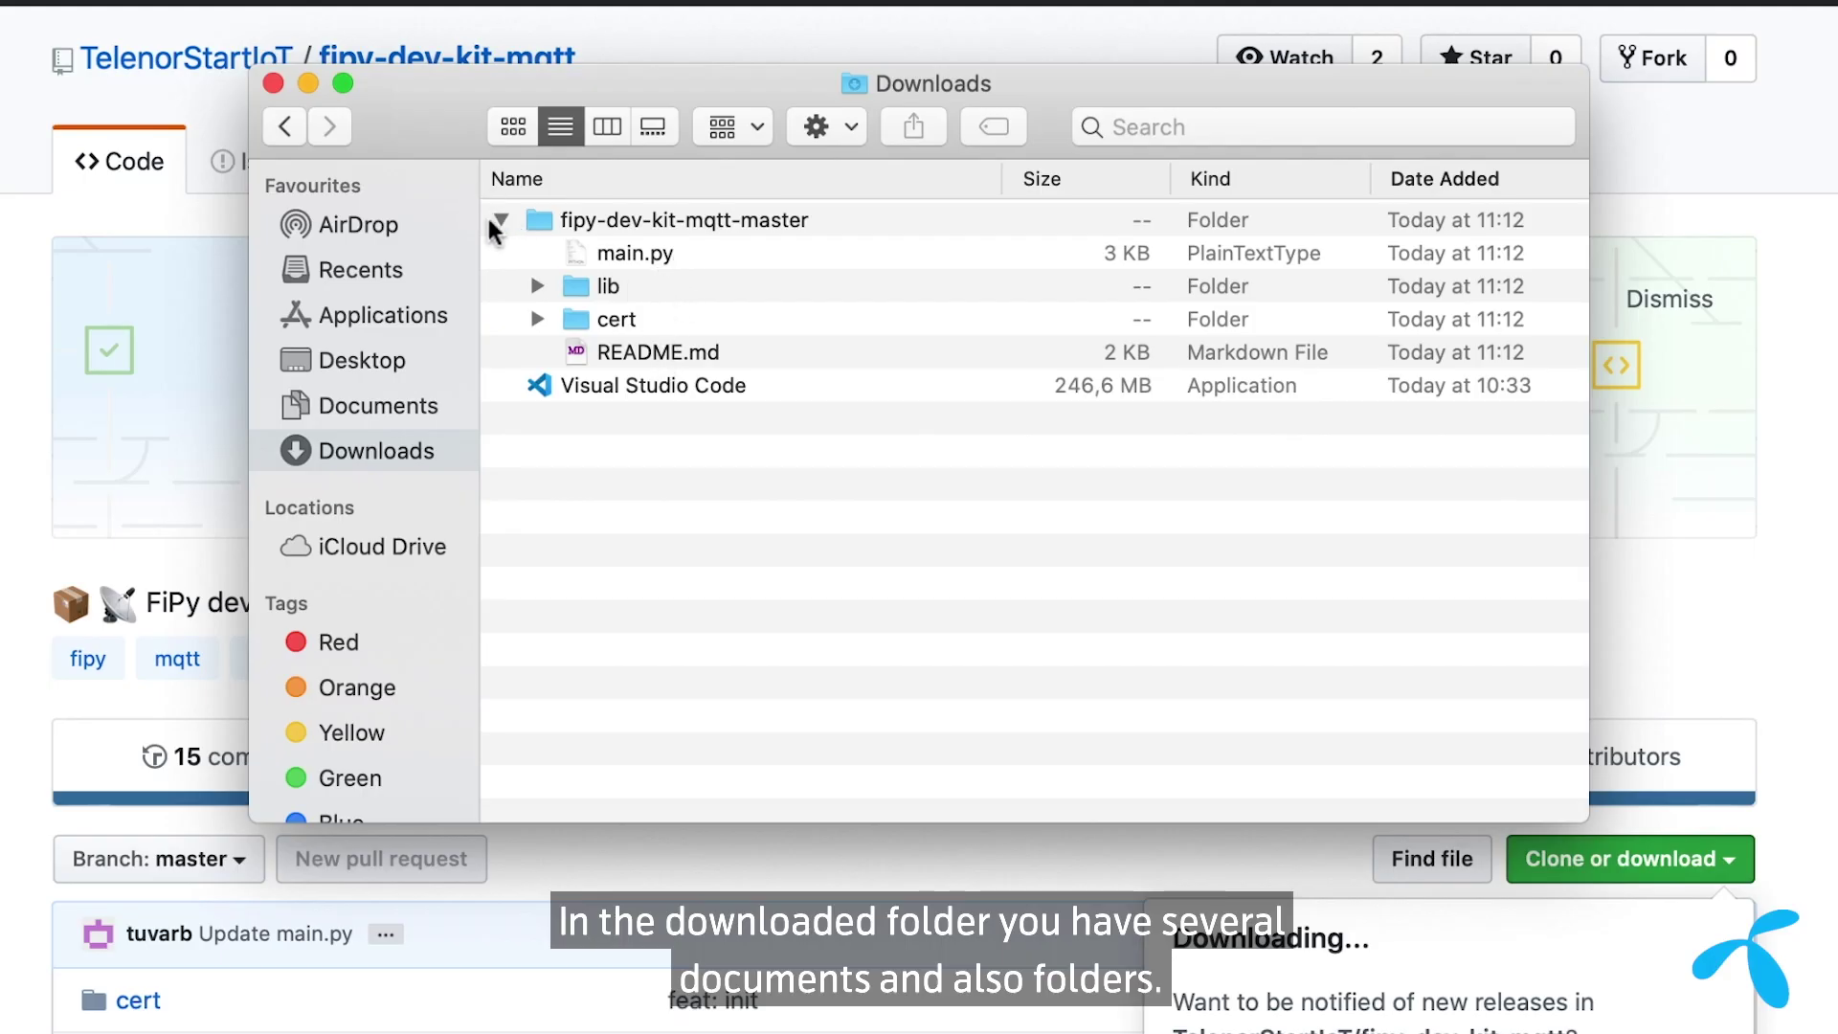
left_click(498, 220)
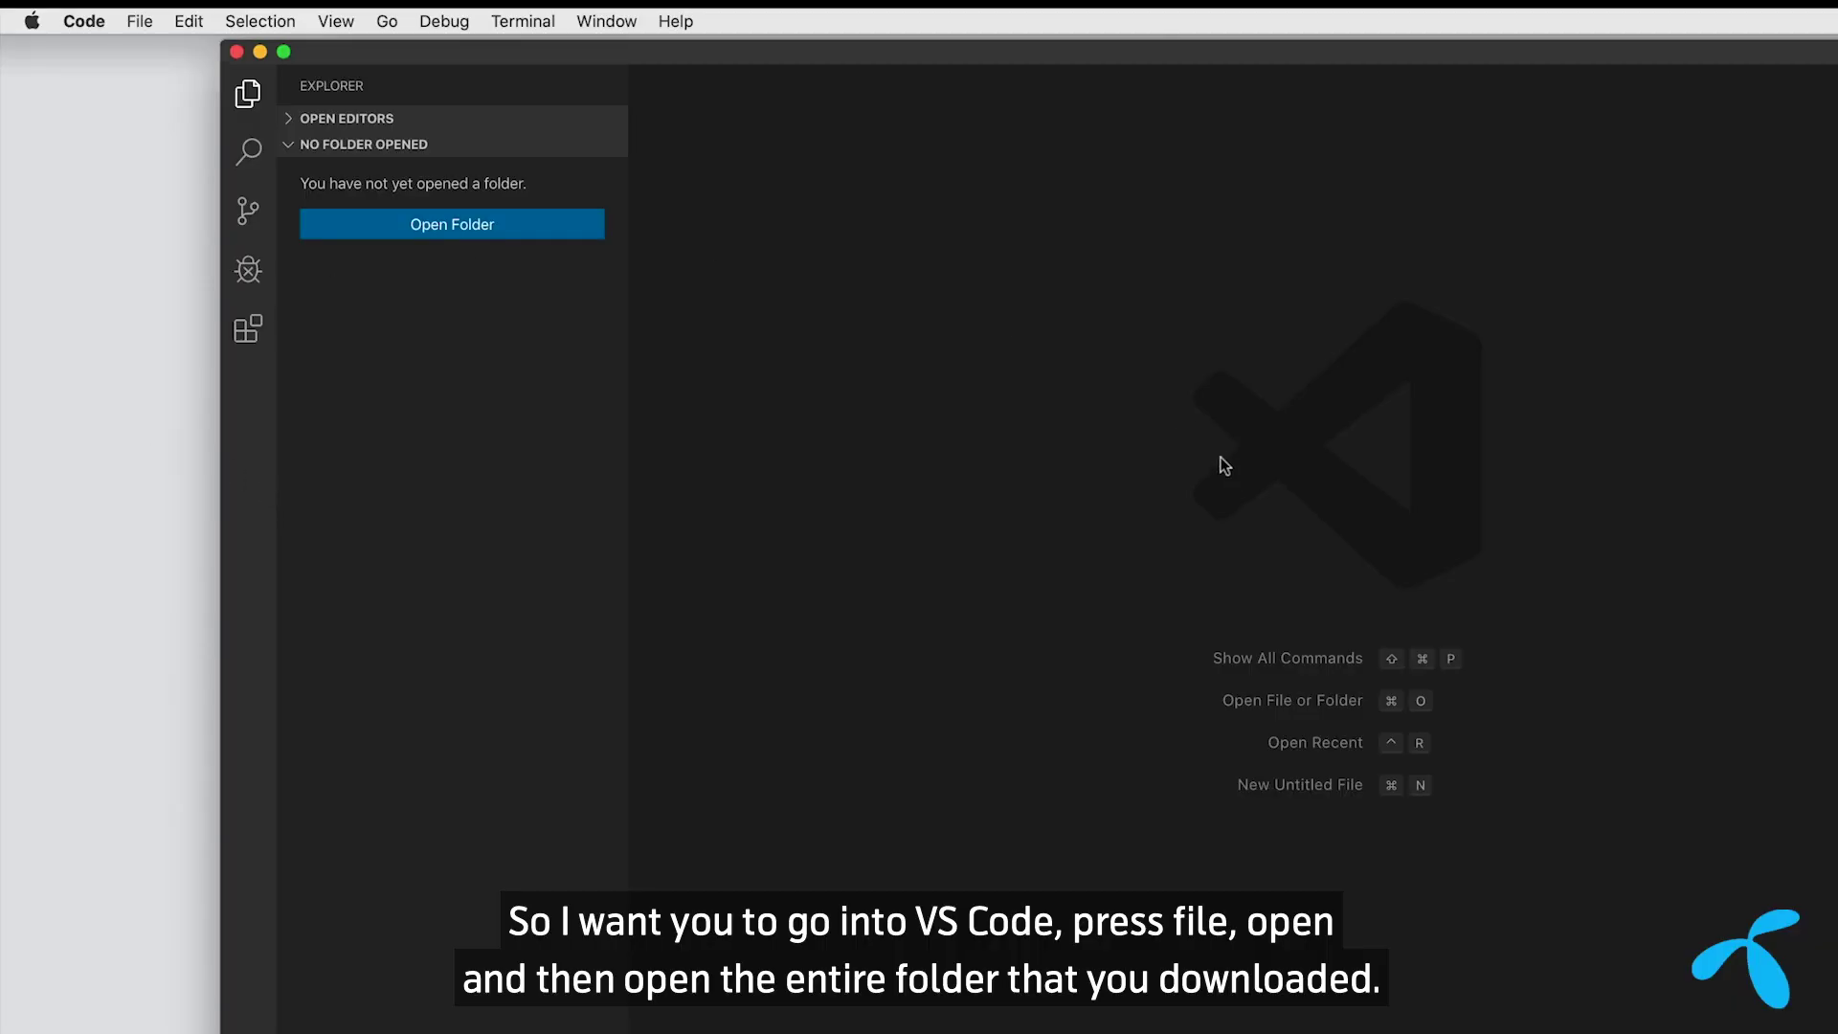
Open the downloaded fipy-dev-kit-mqtt-master folder as the project via File > Open....
left_click(133, 20)
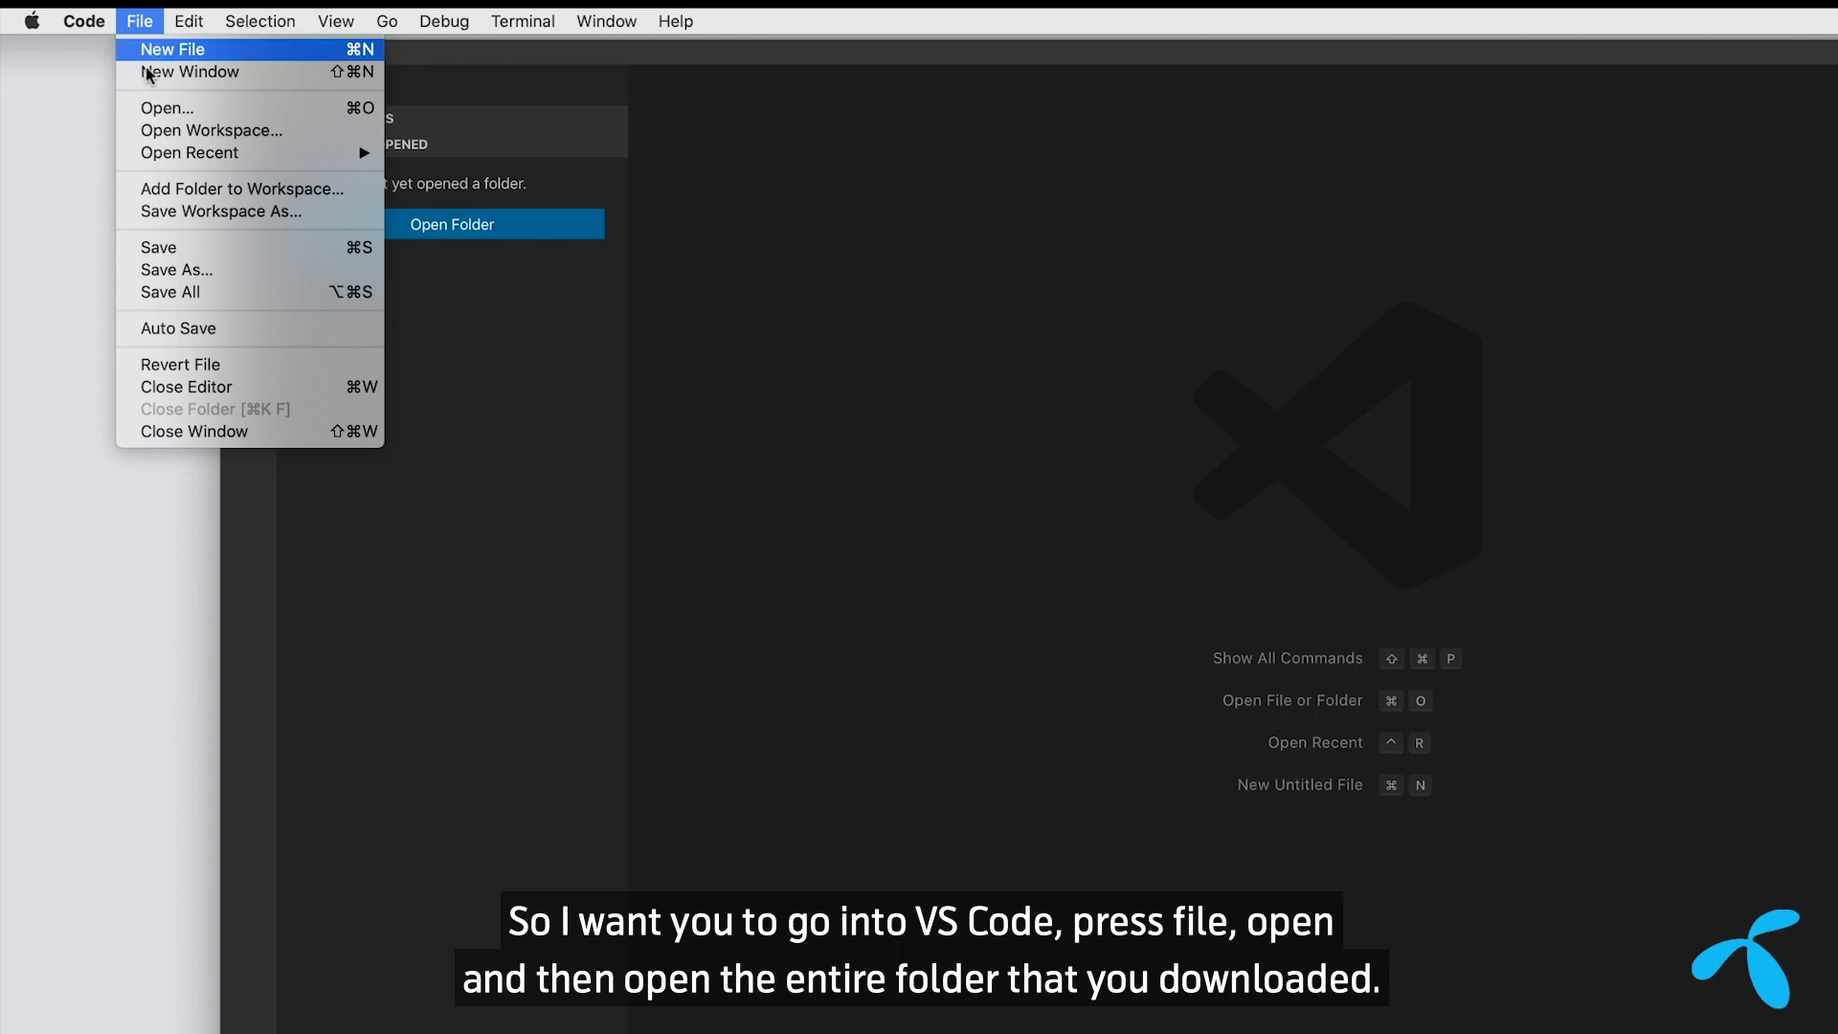
left_click(163, 108)
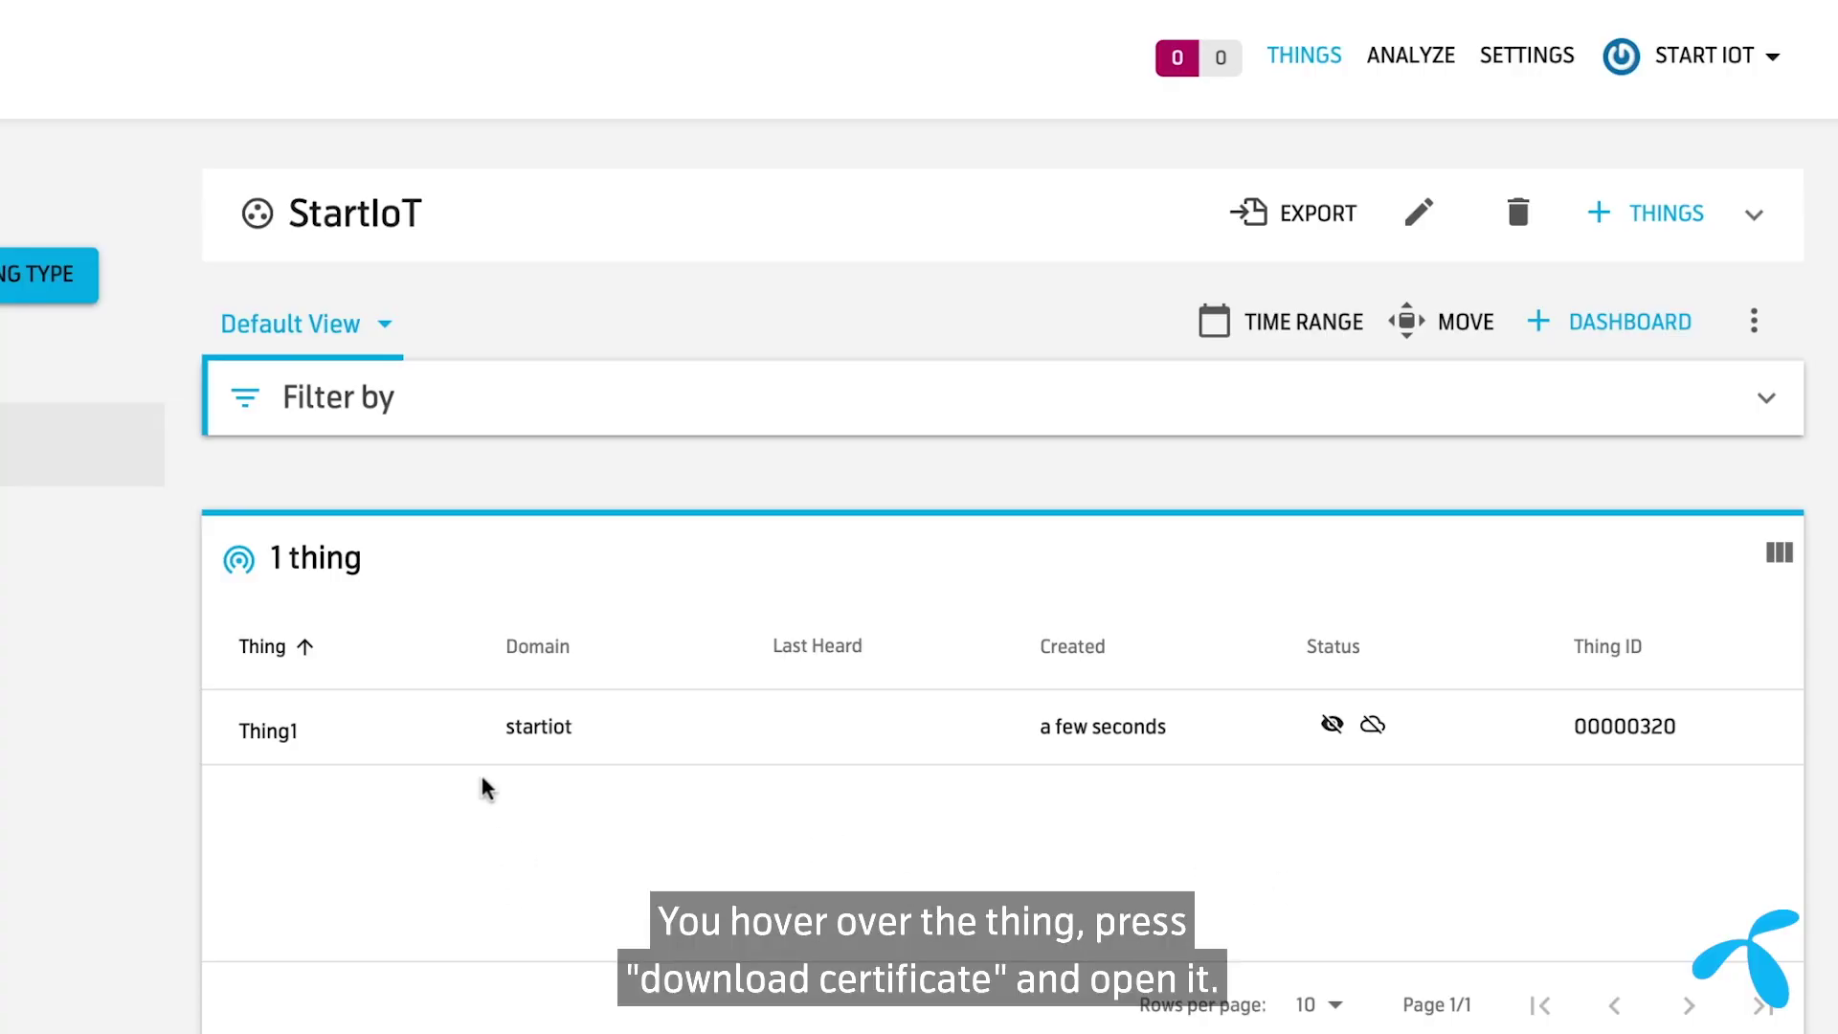
Download Thing1's certificate as 00000320-cert.zip, allowing the browser download.
mouse_move(1536, 726)
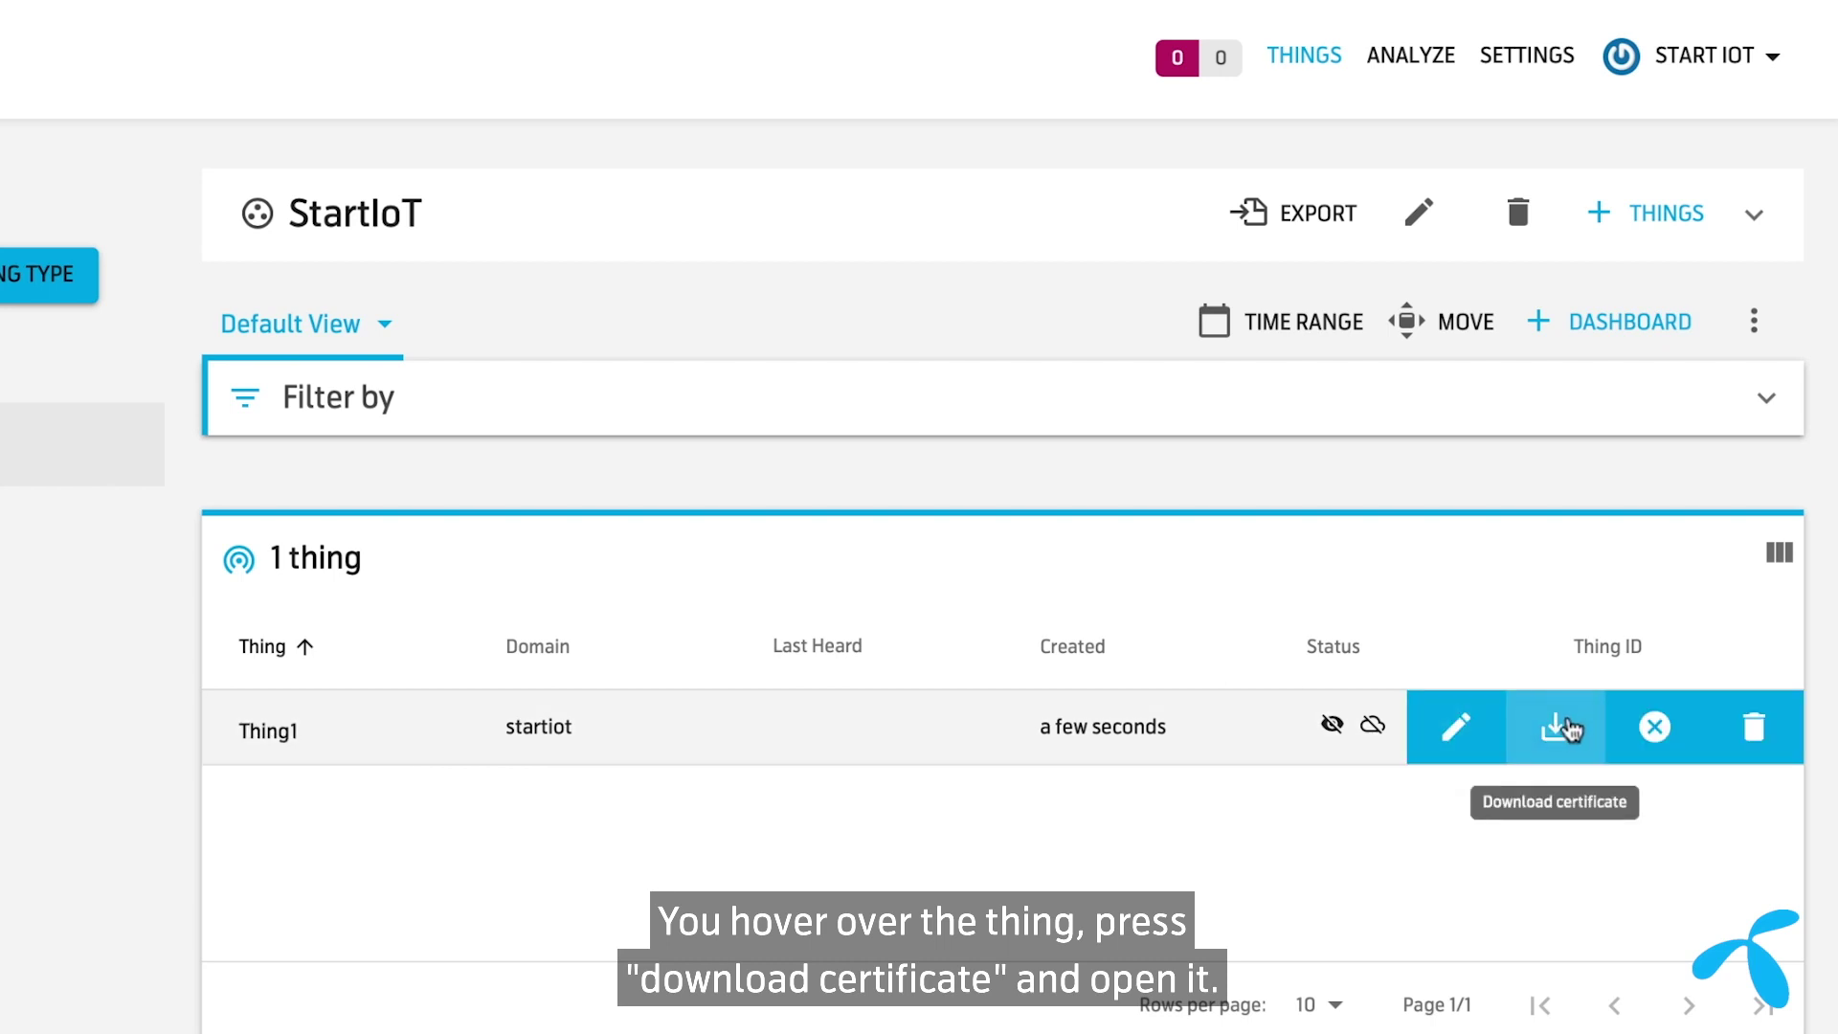
left_click(1568, 729)
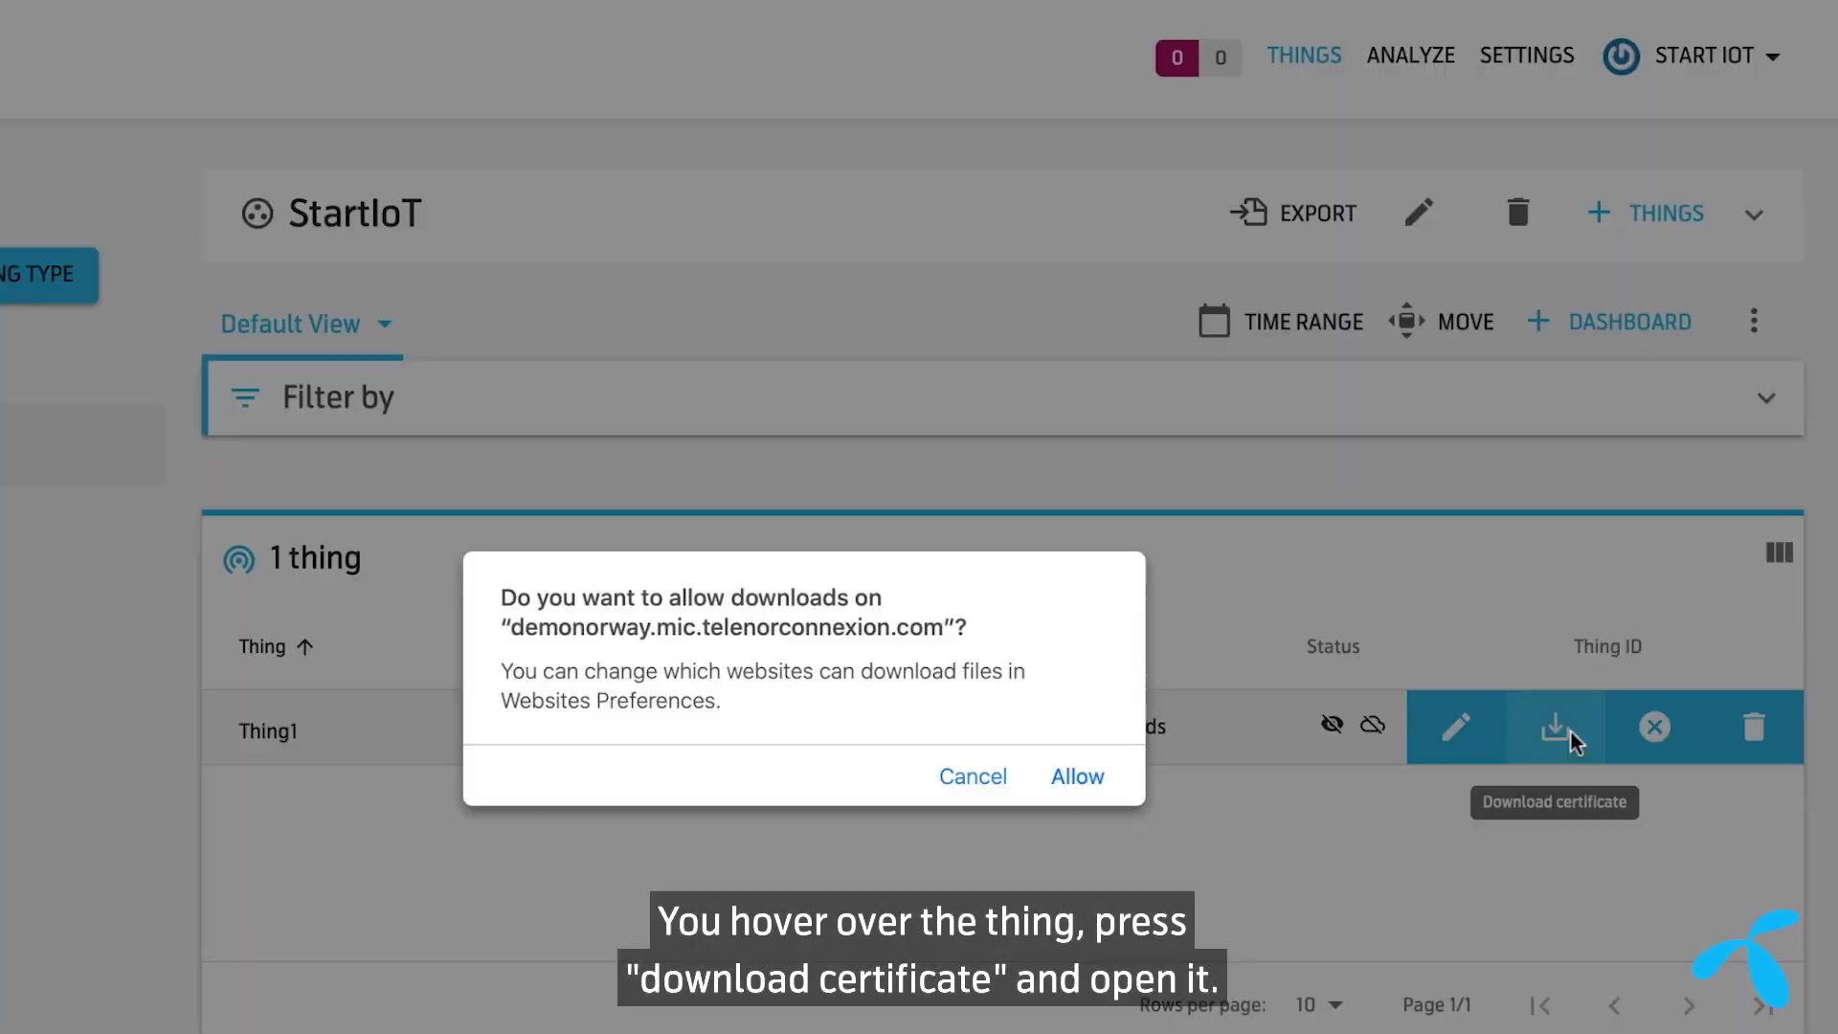
left_click(1092, 785)
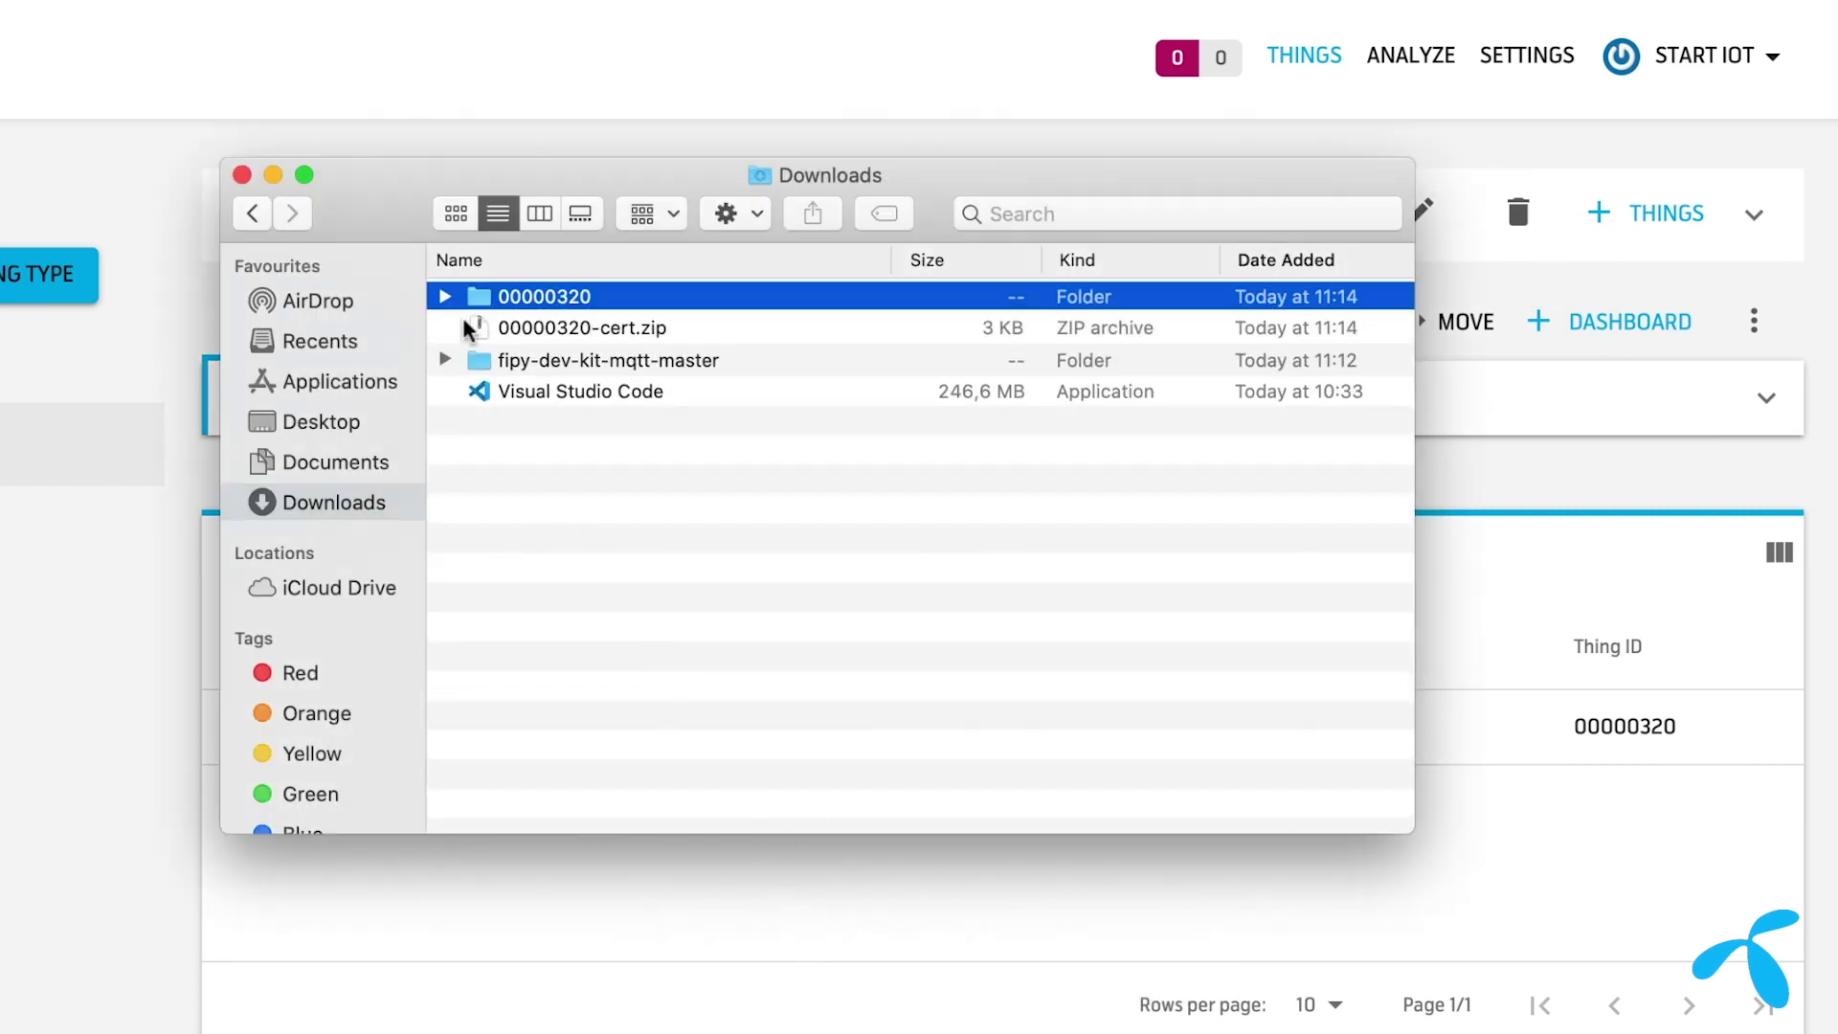
Move cert.pem, privkey.pem and pubkey.pem from folder 00000320 into the code's cert folder.
left_click(448, 298)
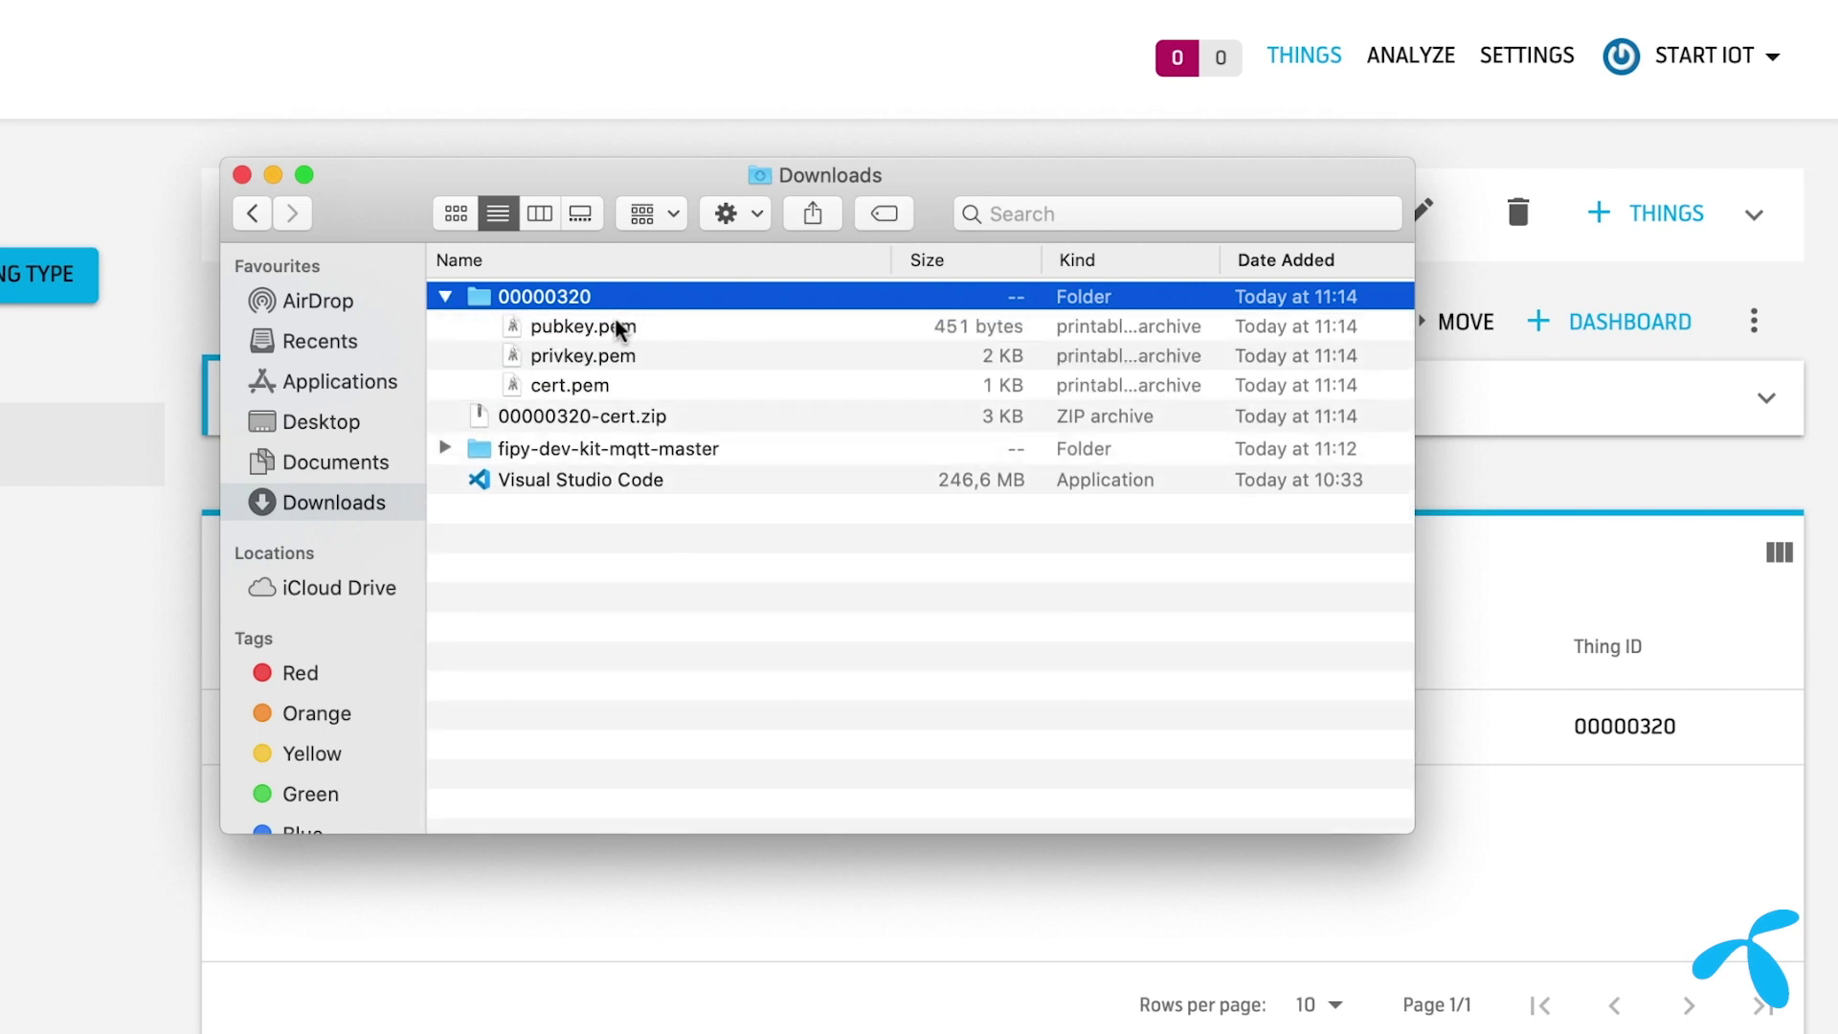
left_click(618, 328)
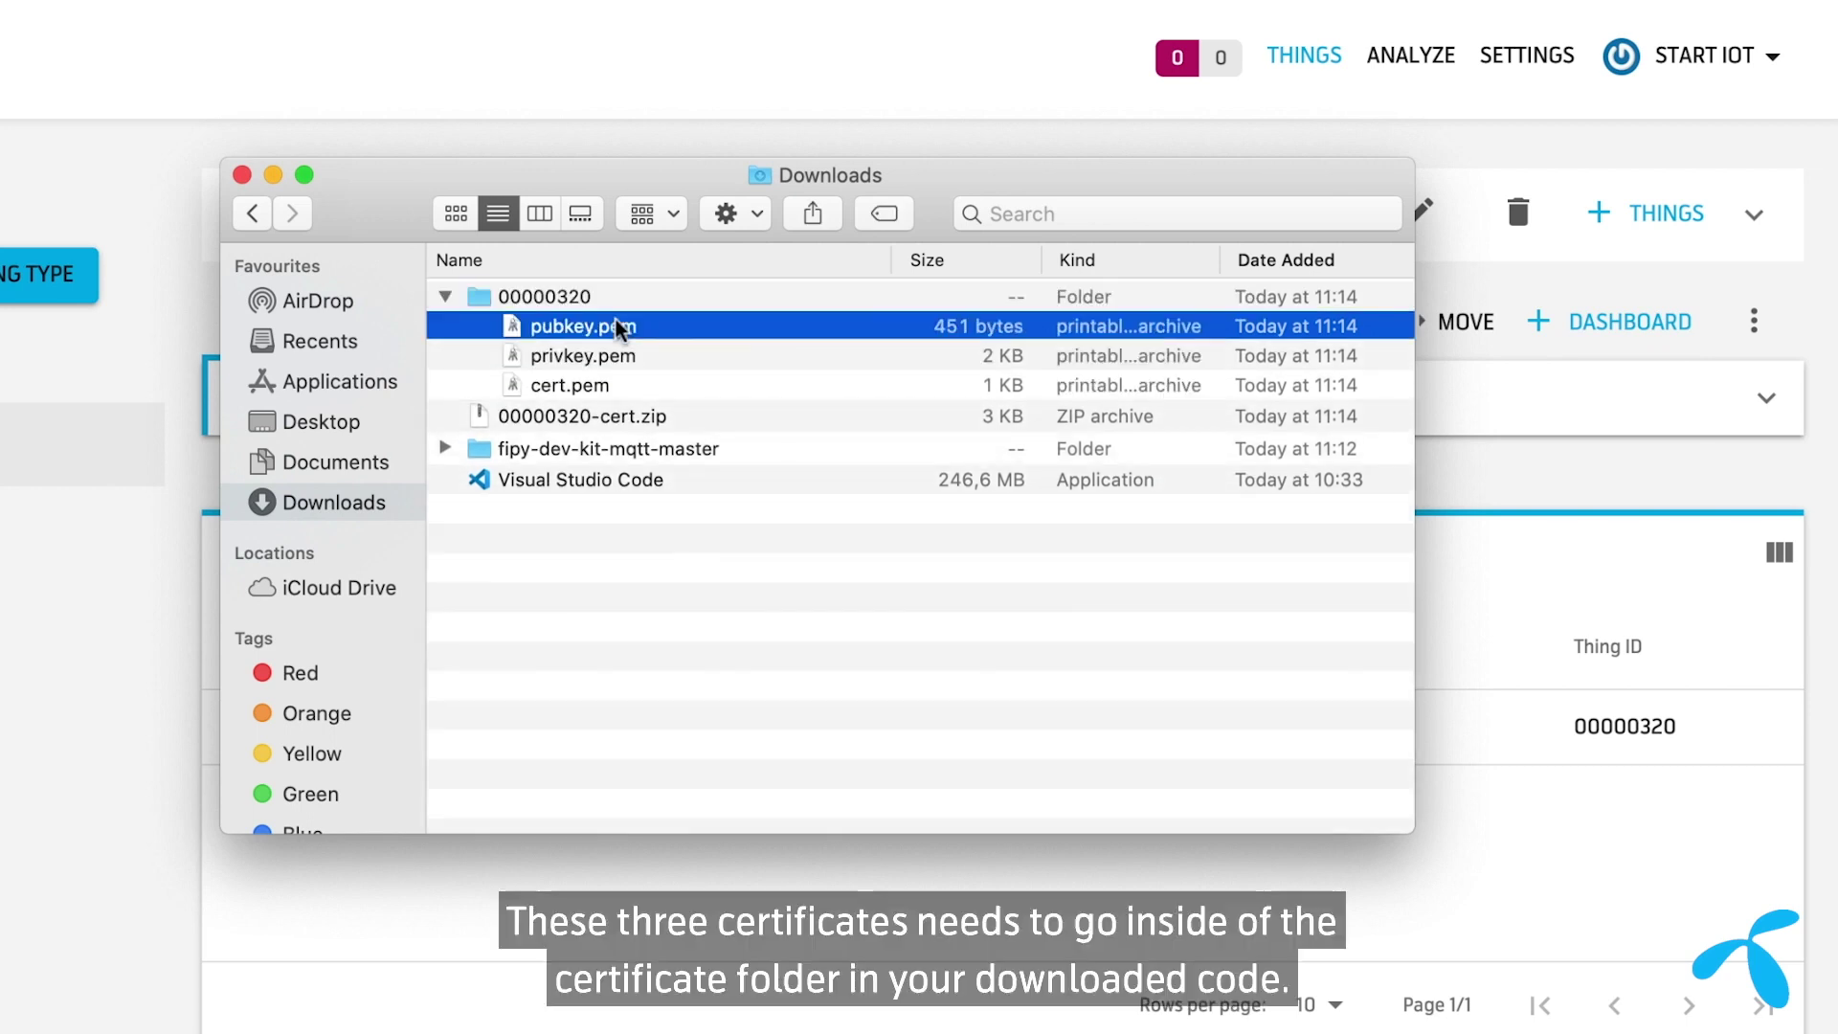
left_click(618, 388, "shift")
left_click_drag(628, 331, 515, 305)
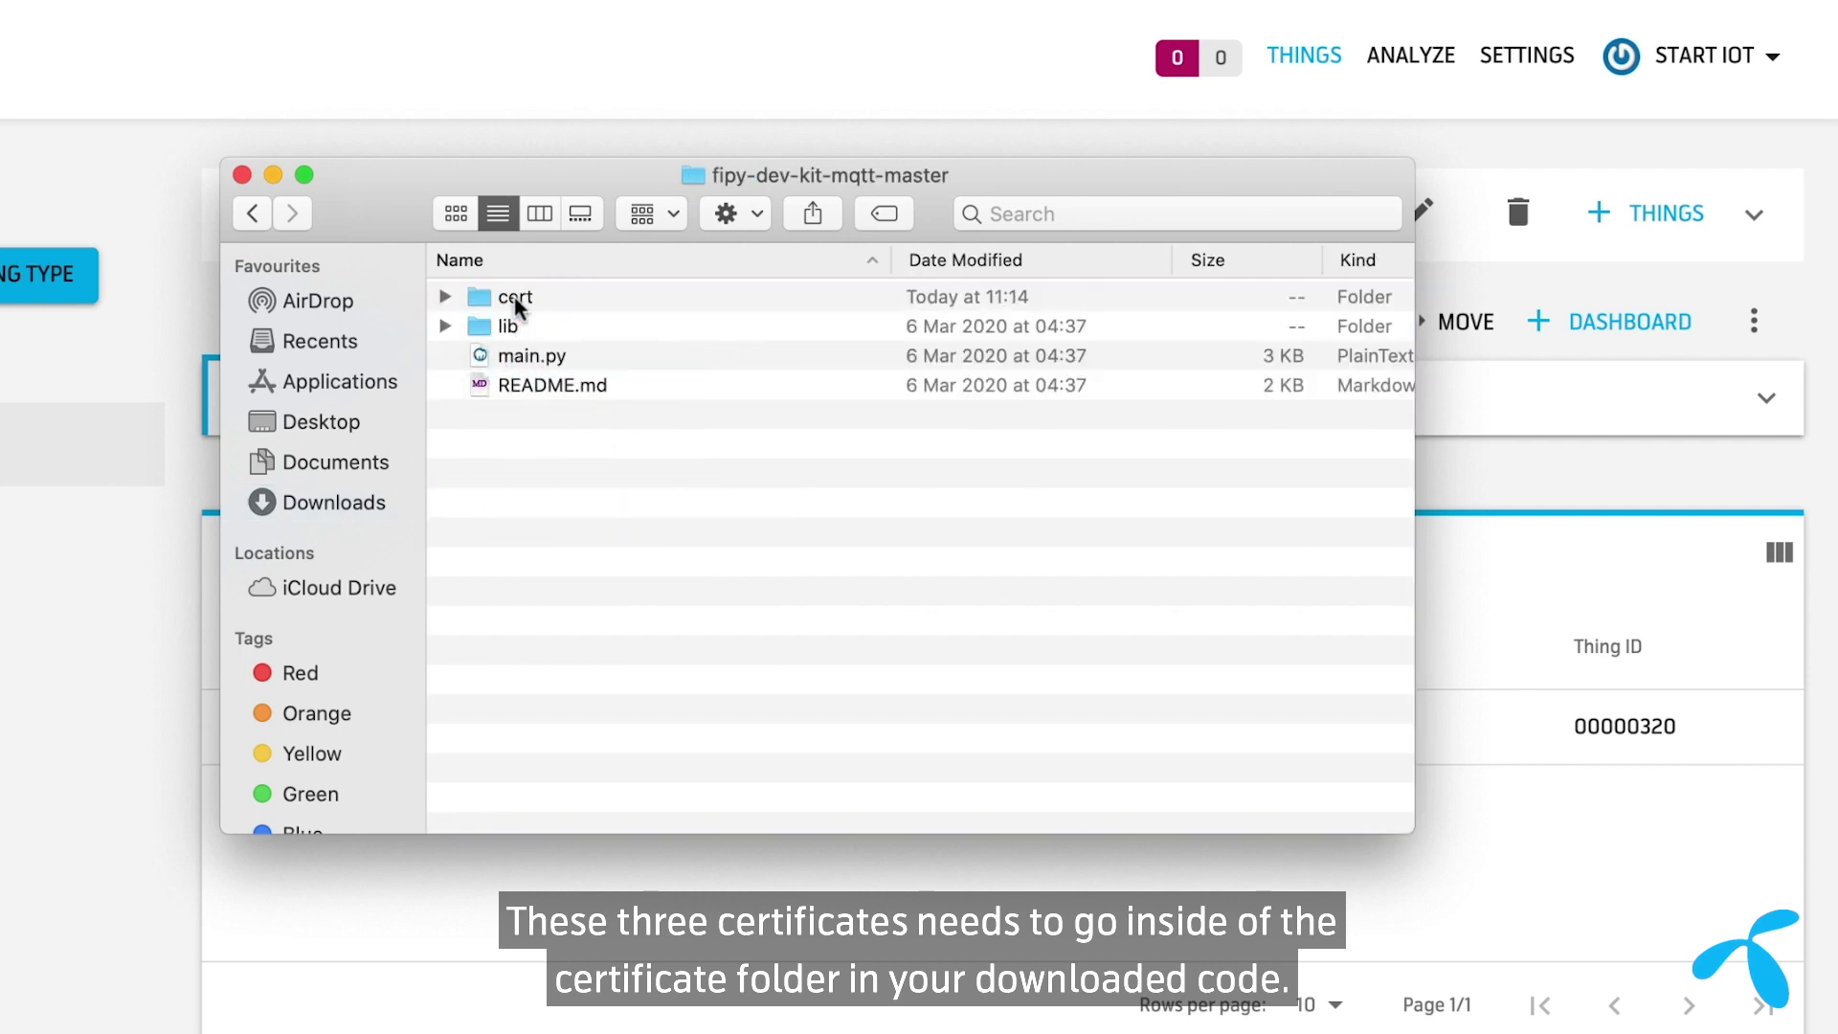
left_click(445, 298)
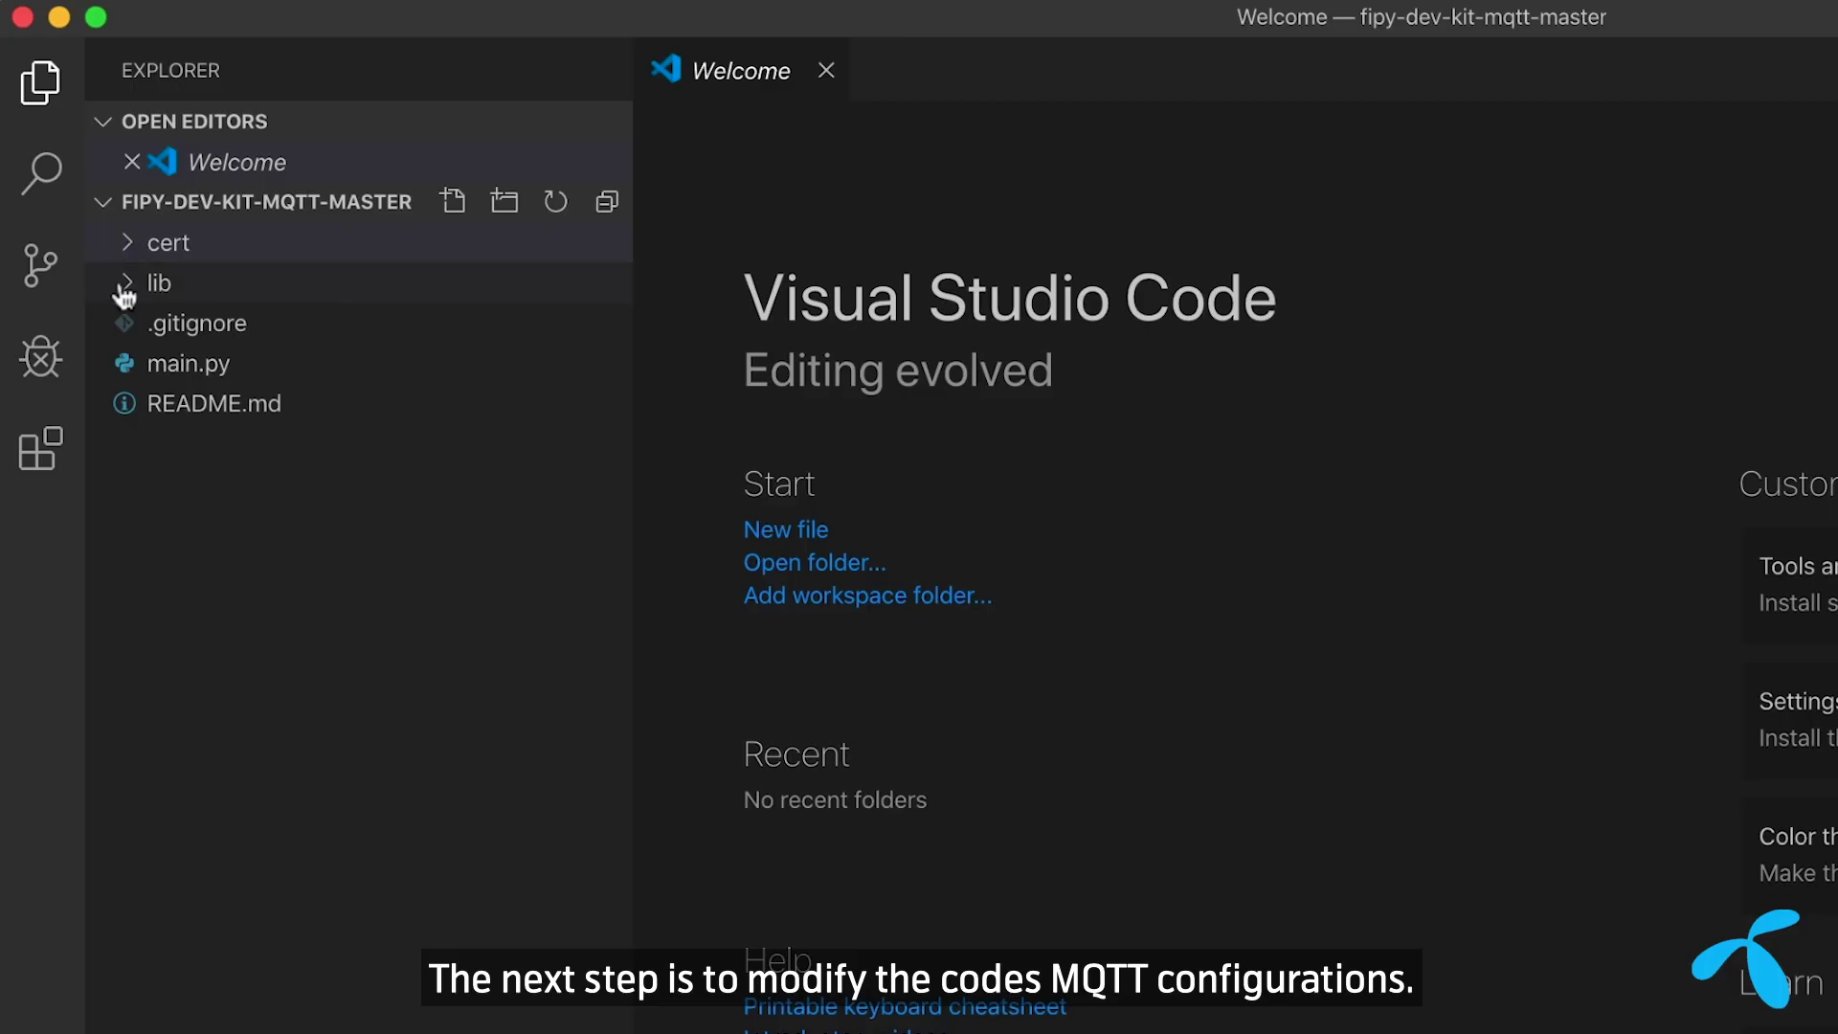
Open main.py and place the cursor inside the empty THING_ID quotes on line 28.
left_click(163, 373)
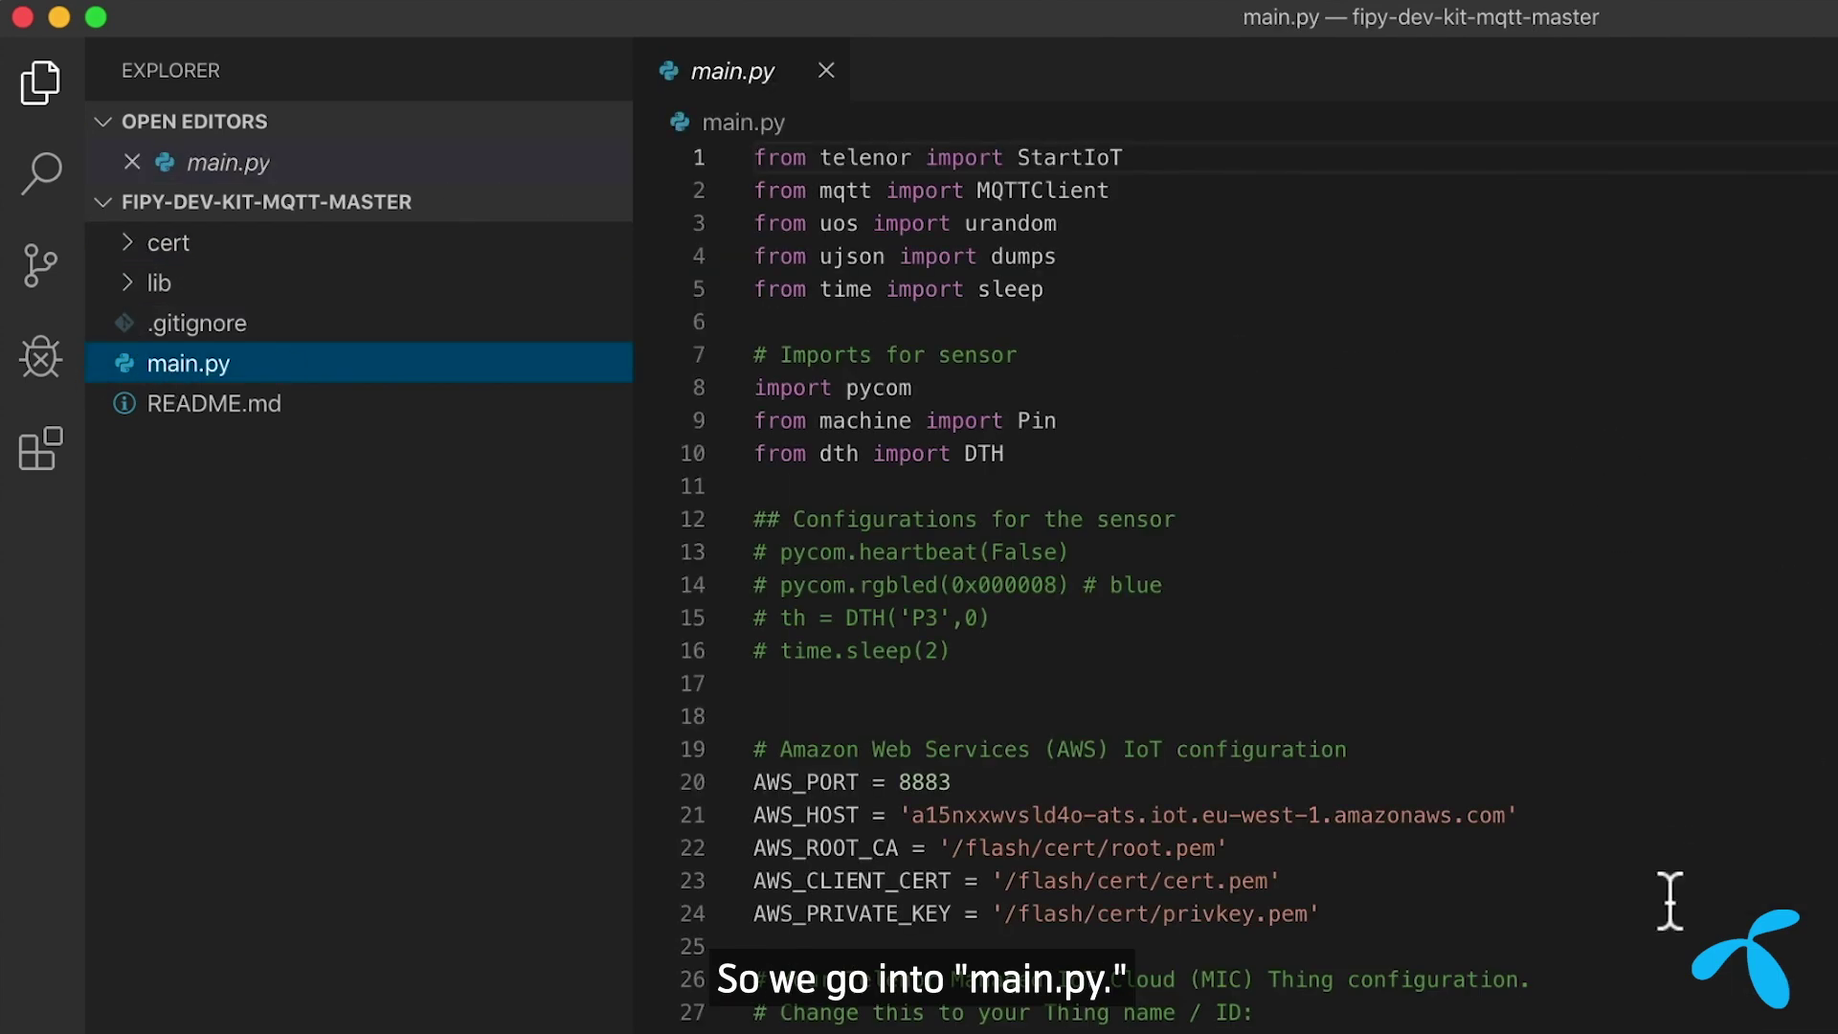
scroll(1115, 991, "down", 3)
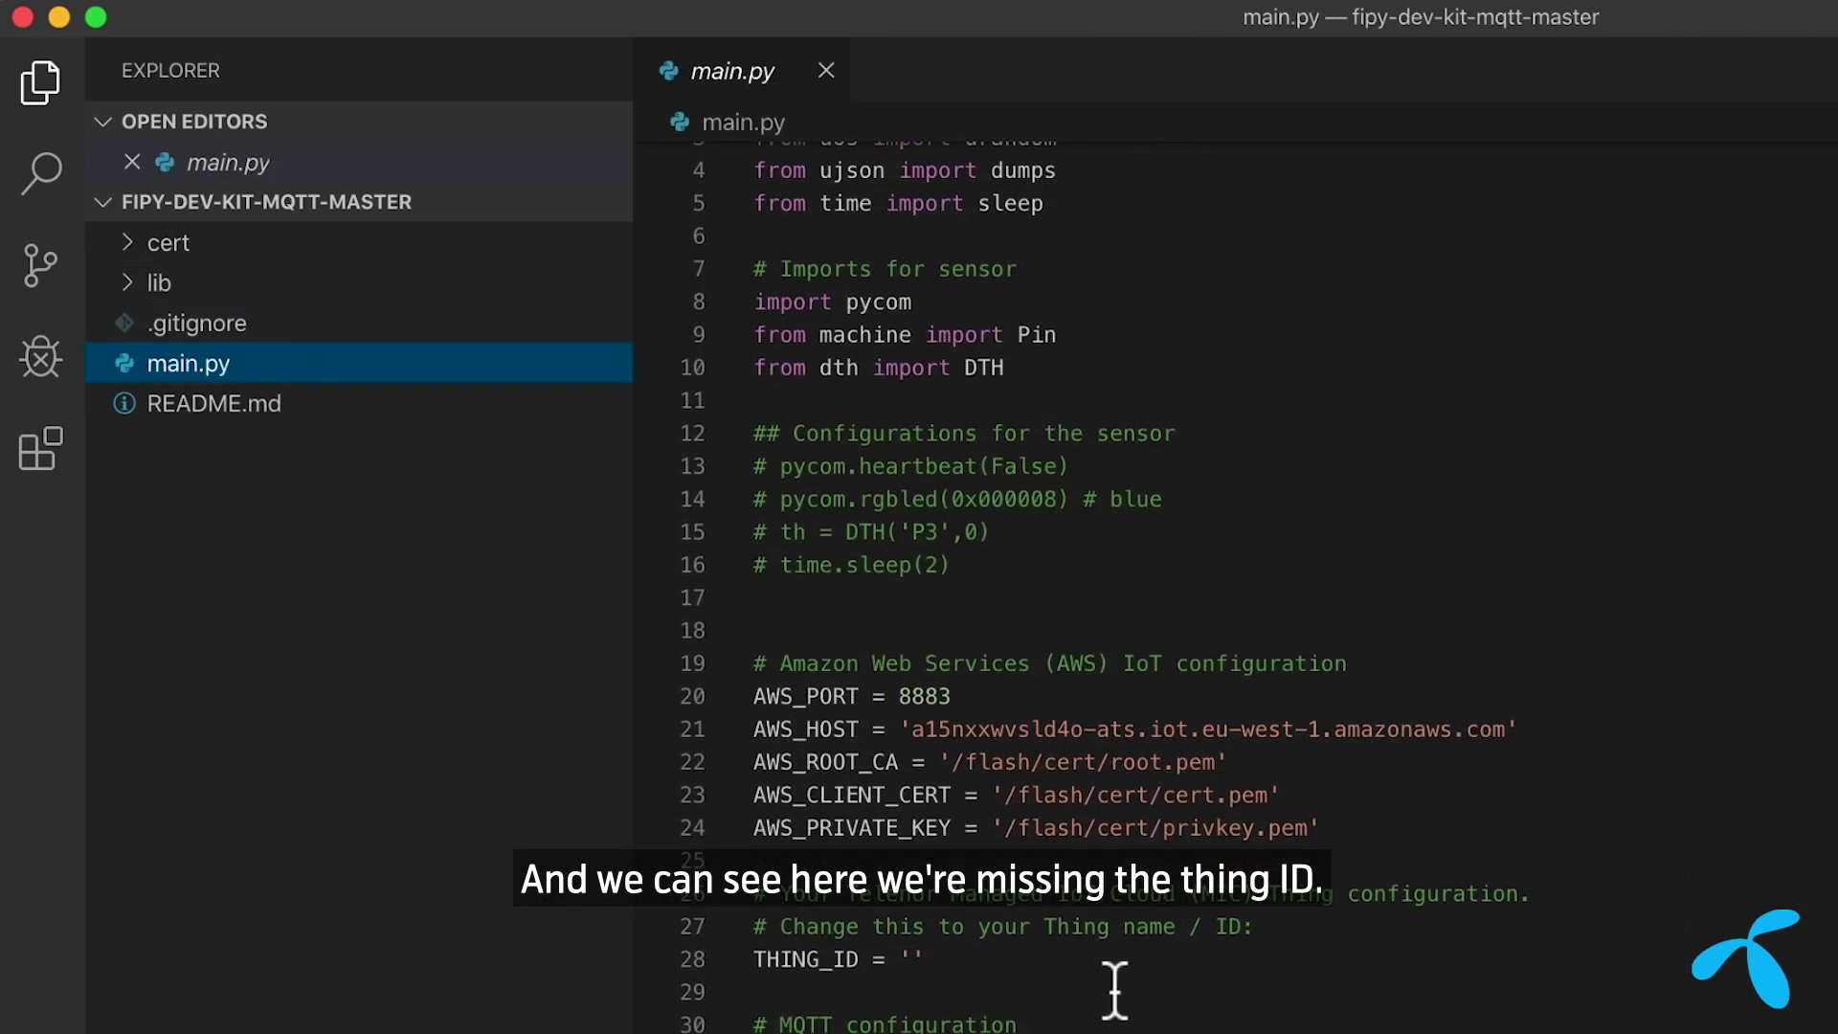
left_click(914, 959)
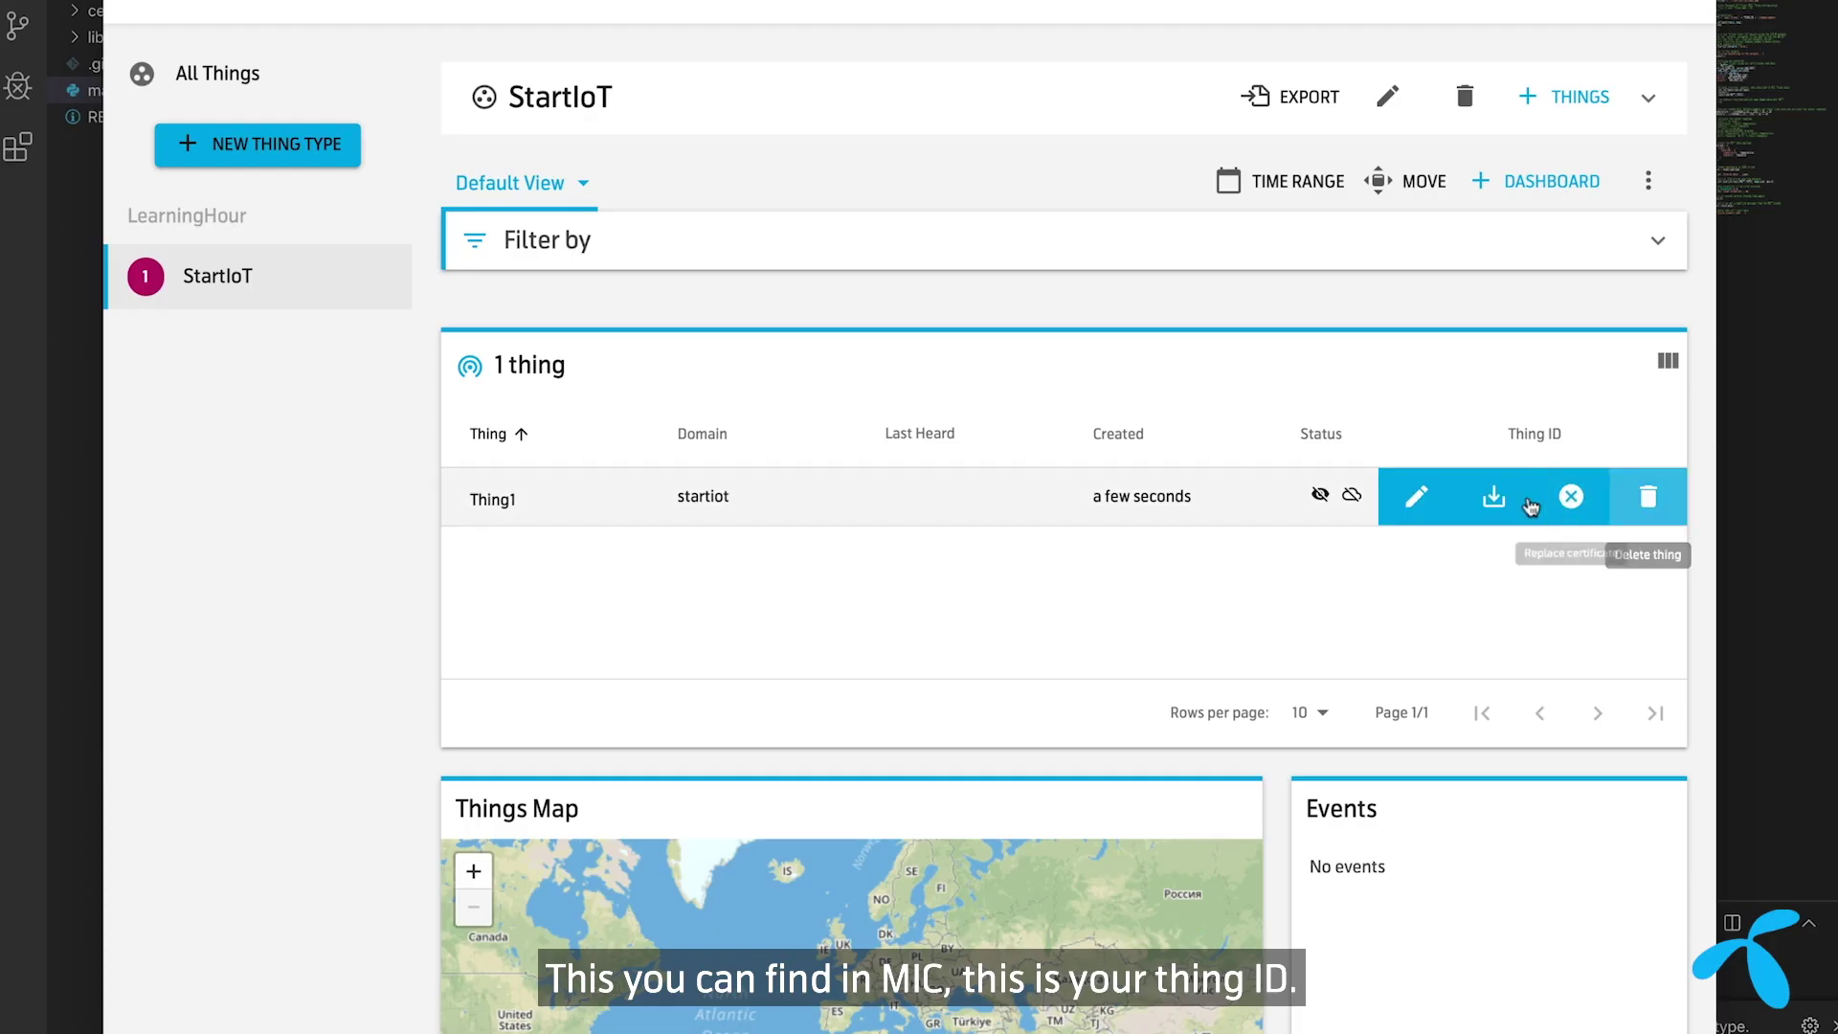
Copy Thing1's Thing ID 00000320 from its Update thing details.
left_click(1407, 497)
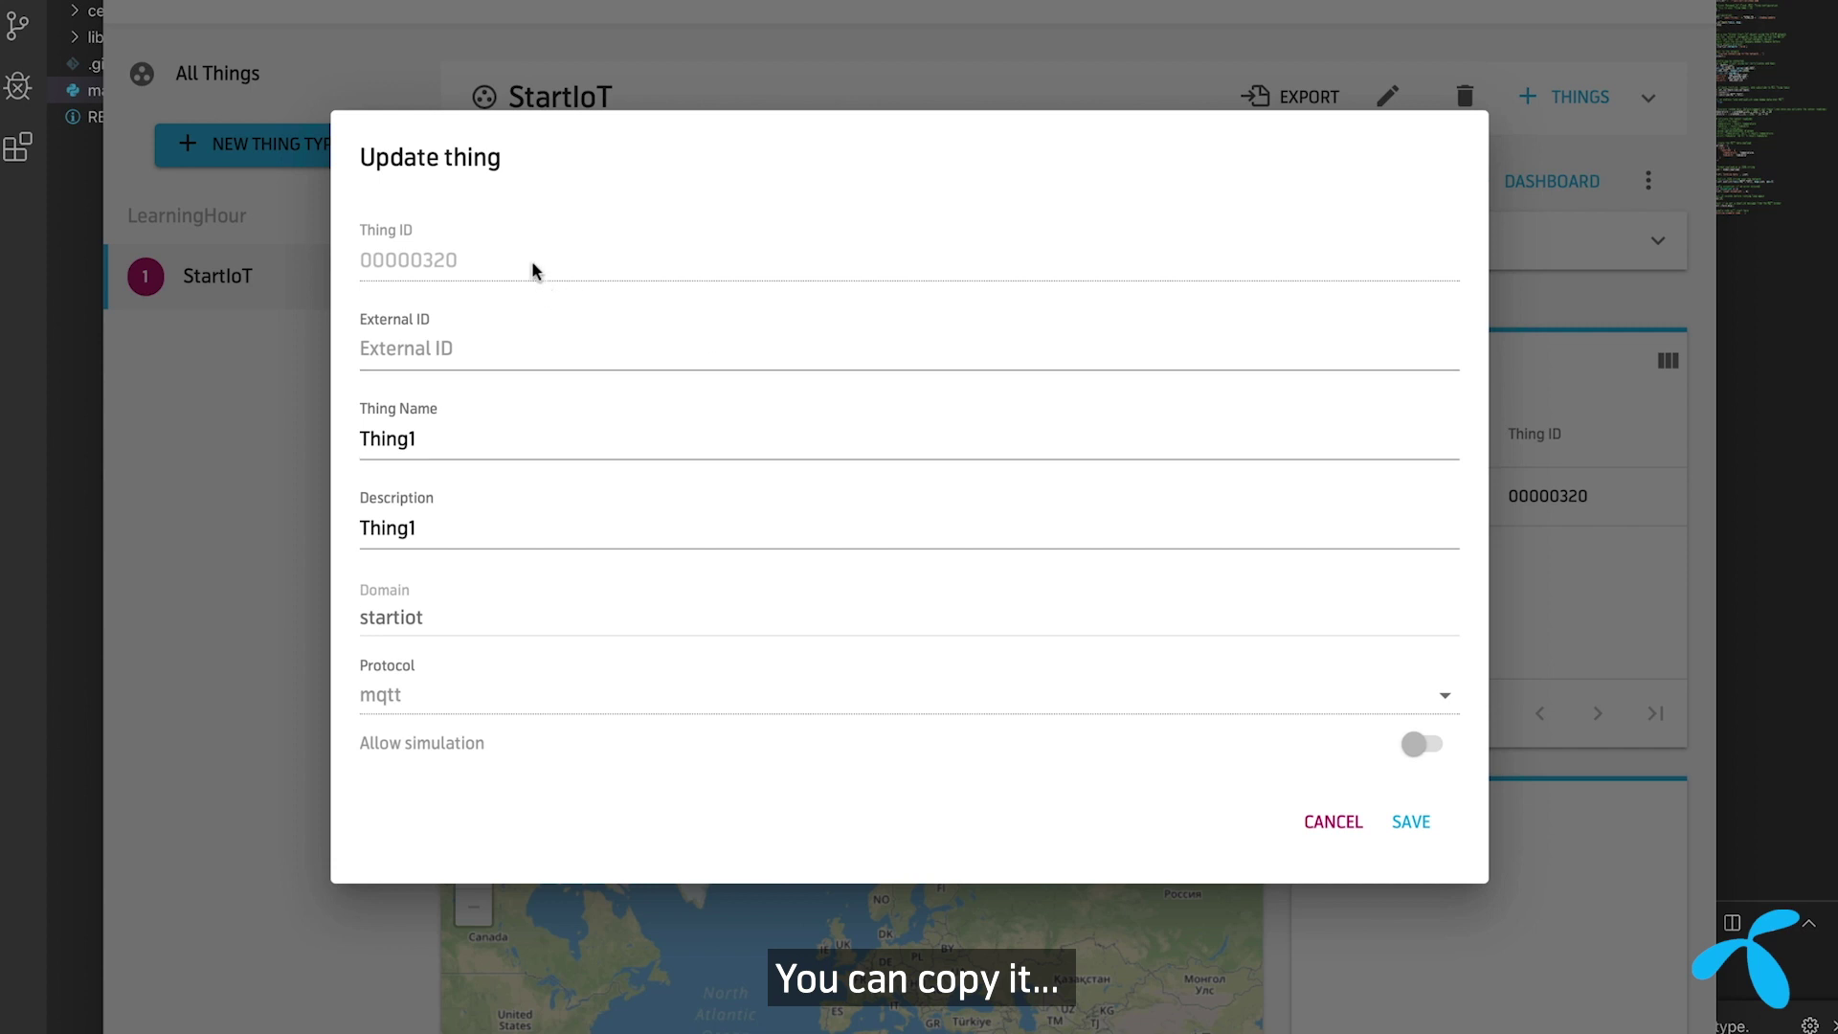
left_click_drag(584, 263, 378, 260)
mouse_move(400, 260)
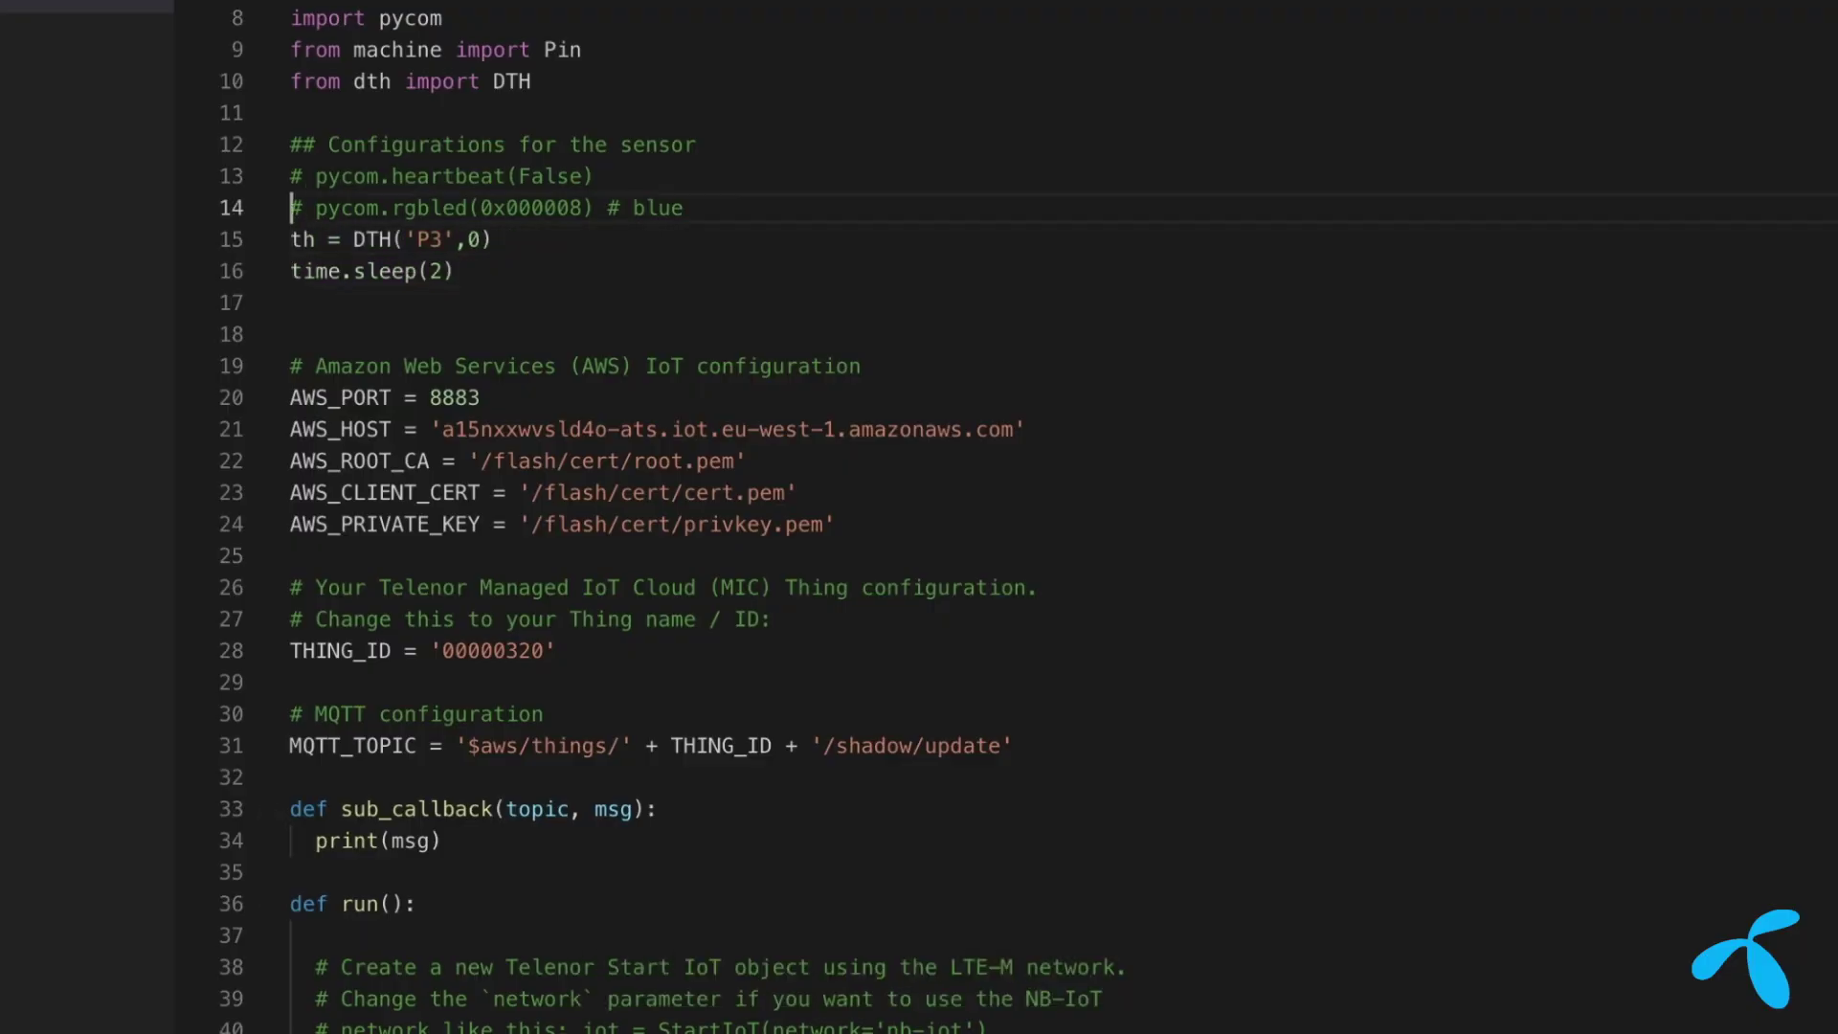
Uncomment the sensor configuration lines and the sensor-reading line 74 in main.py.
key("ctrl+slash")
scroll(887, 422, "down", 17)
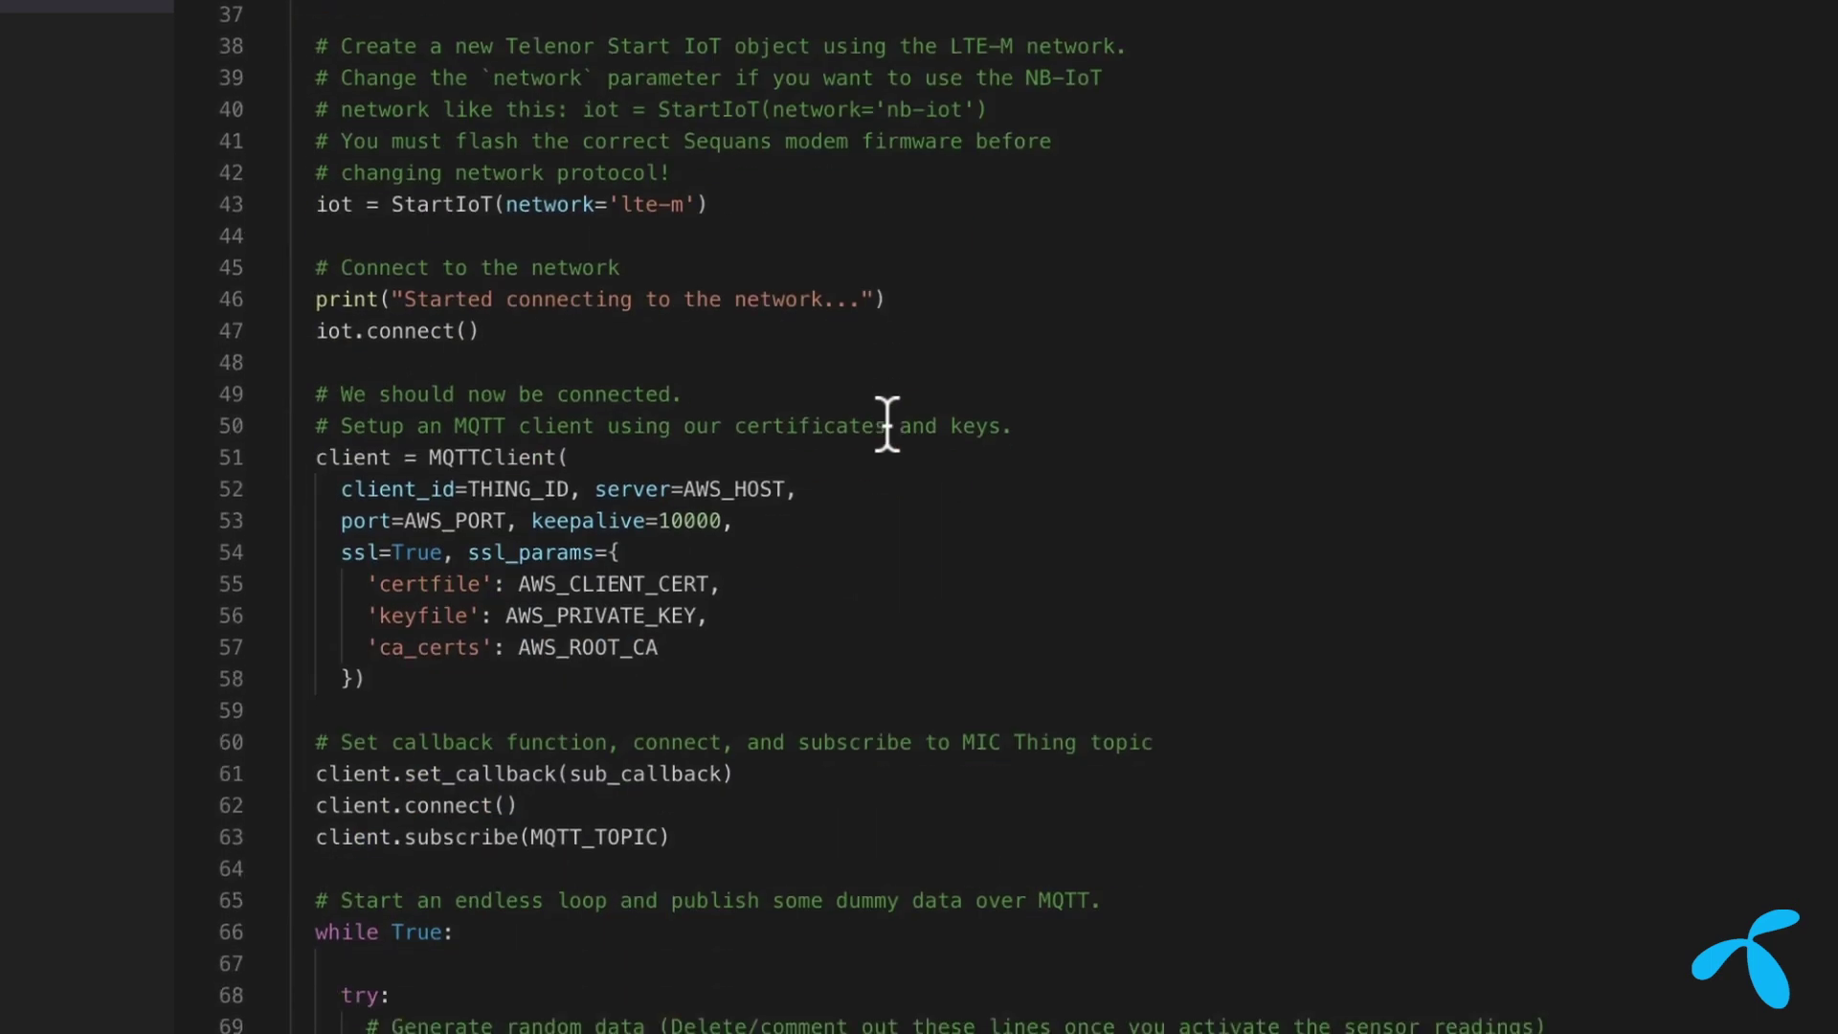
left_click(396, 469)
key("ctrl+slash")
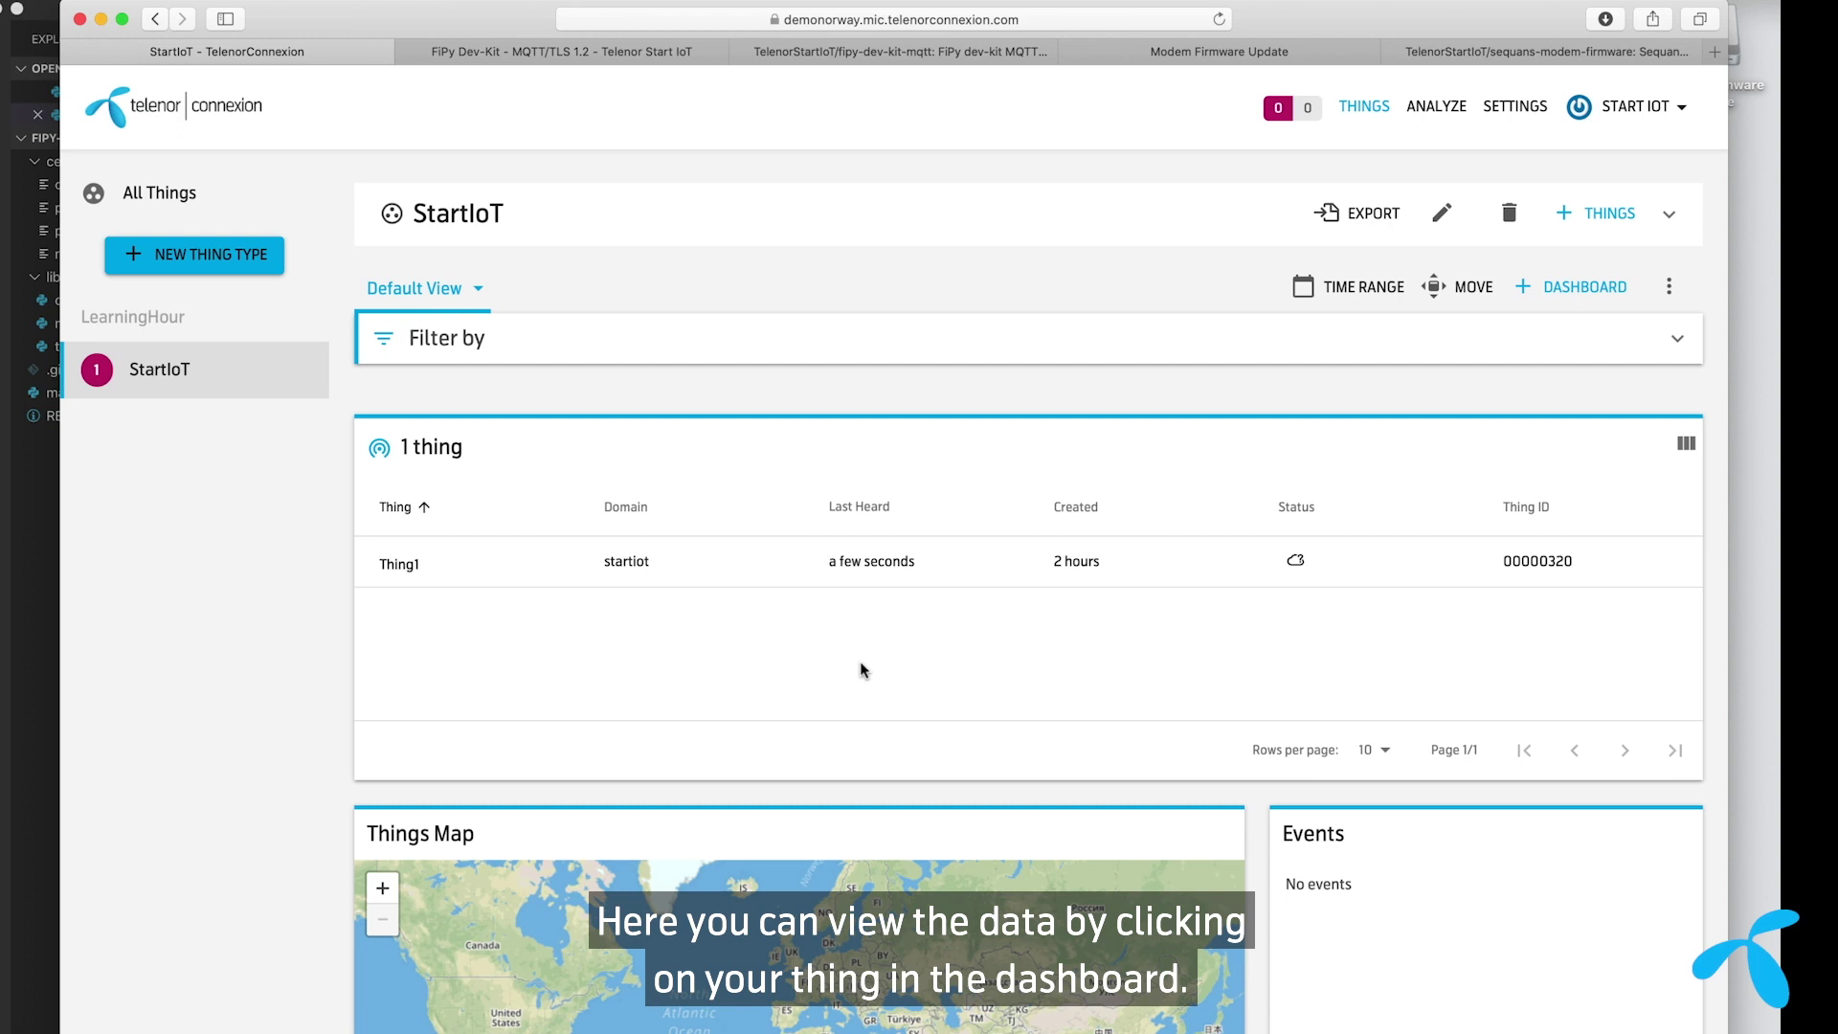
Open Thing1's dashboard showing live humidity and temperature, and unlock widgets with MOVE.
left_click(404, 566)
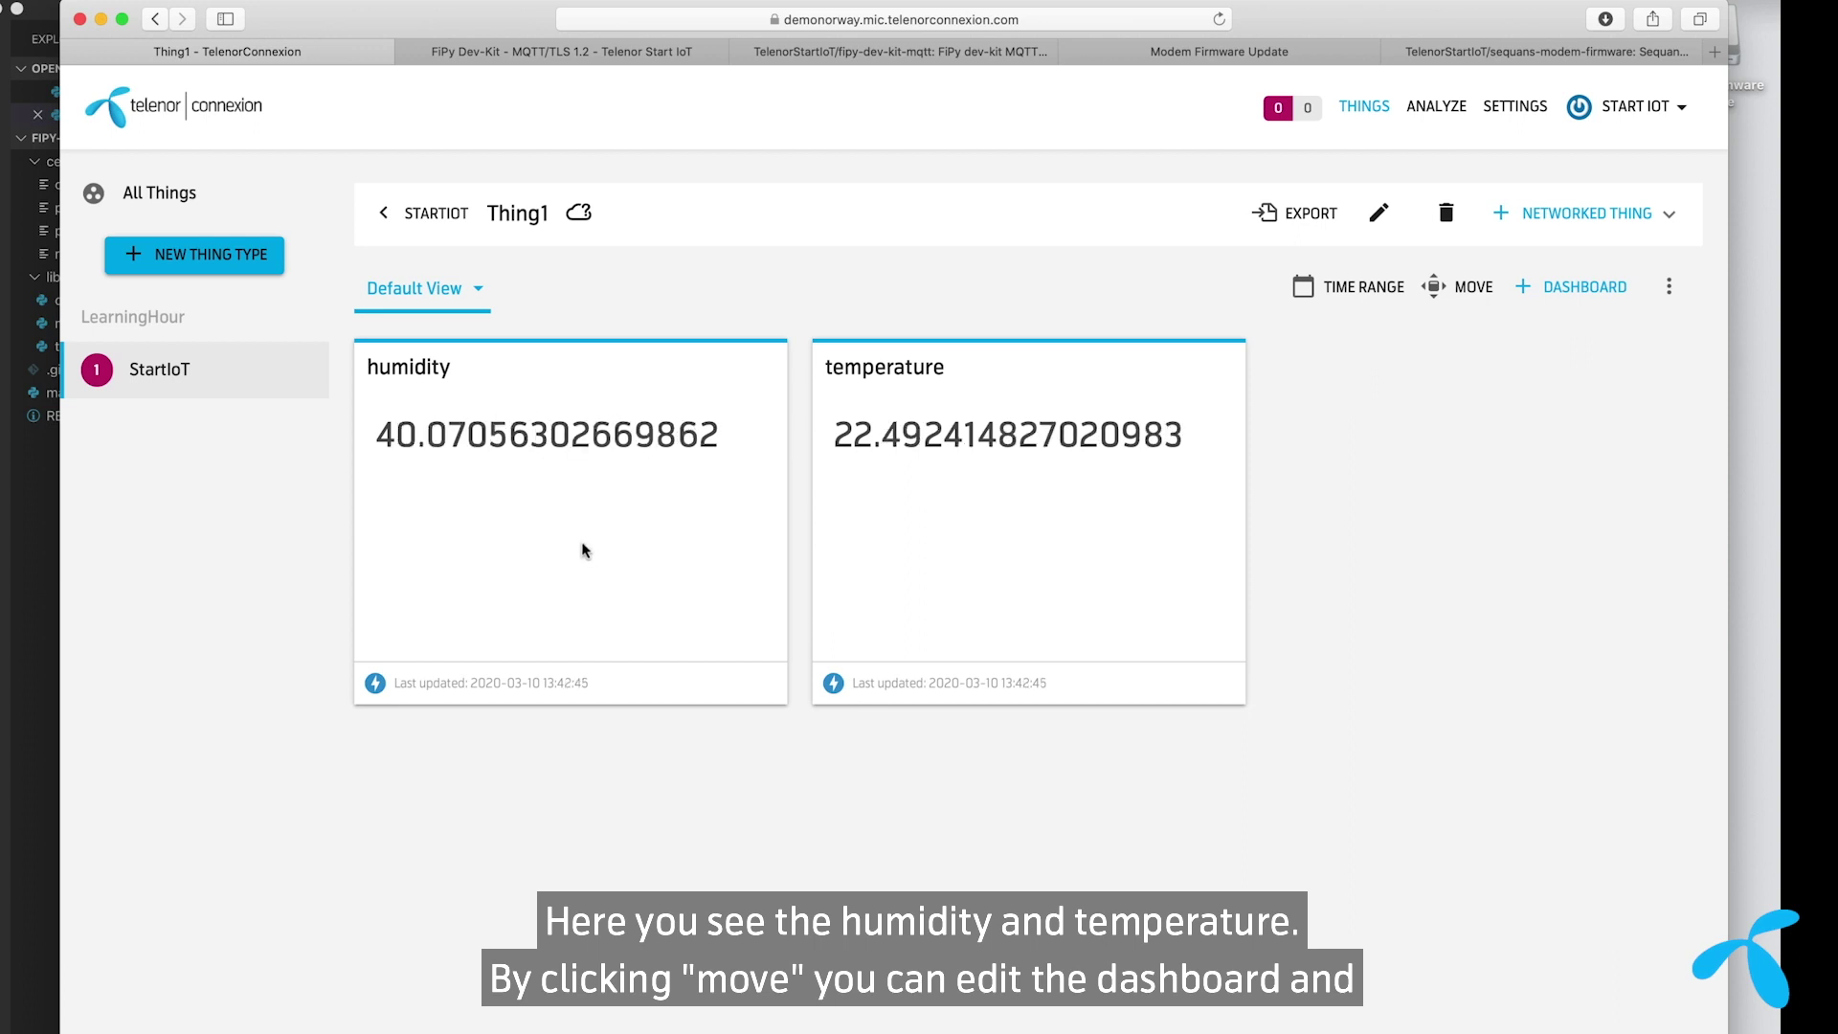
left_click(1455, 285)
Add a Time Series widget plotting the temperature resource with realtime set to Yes.
left_click(1665, 281)
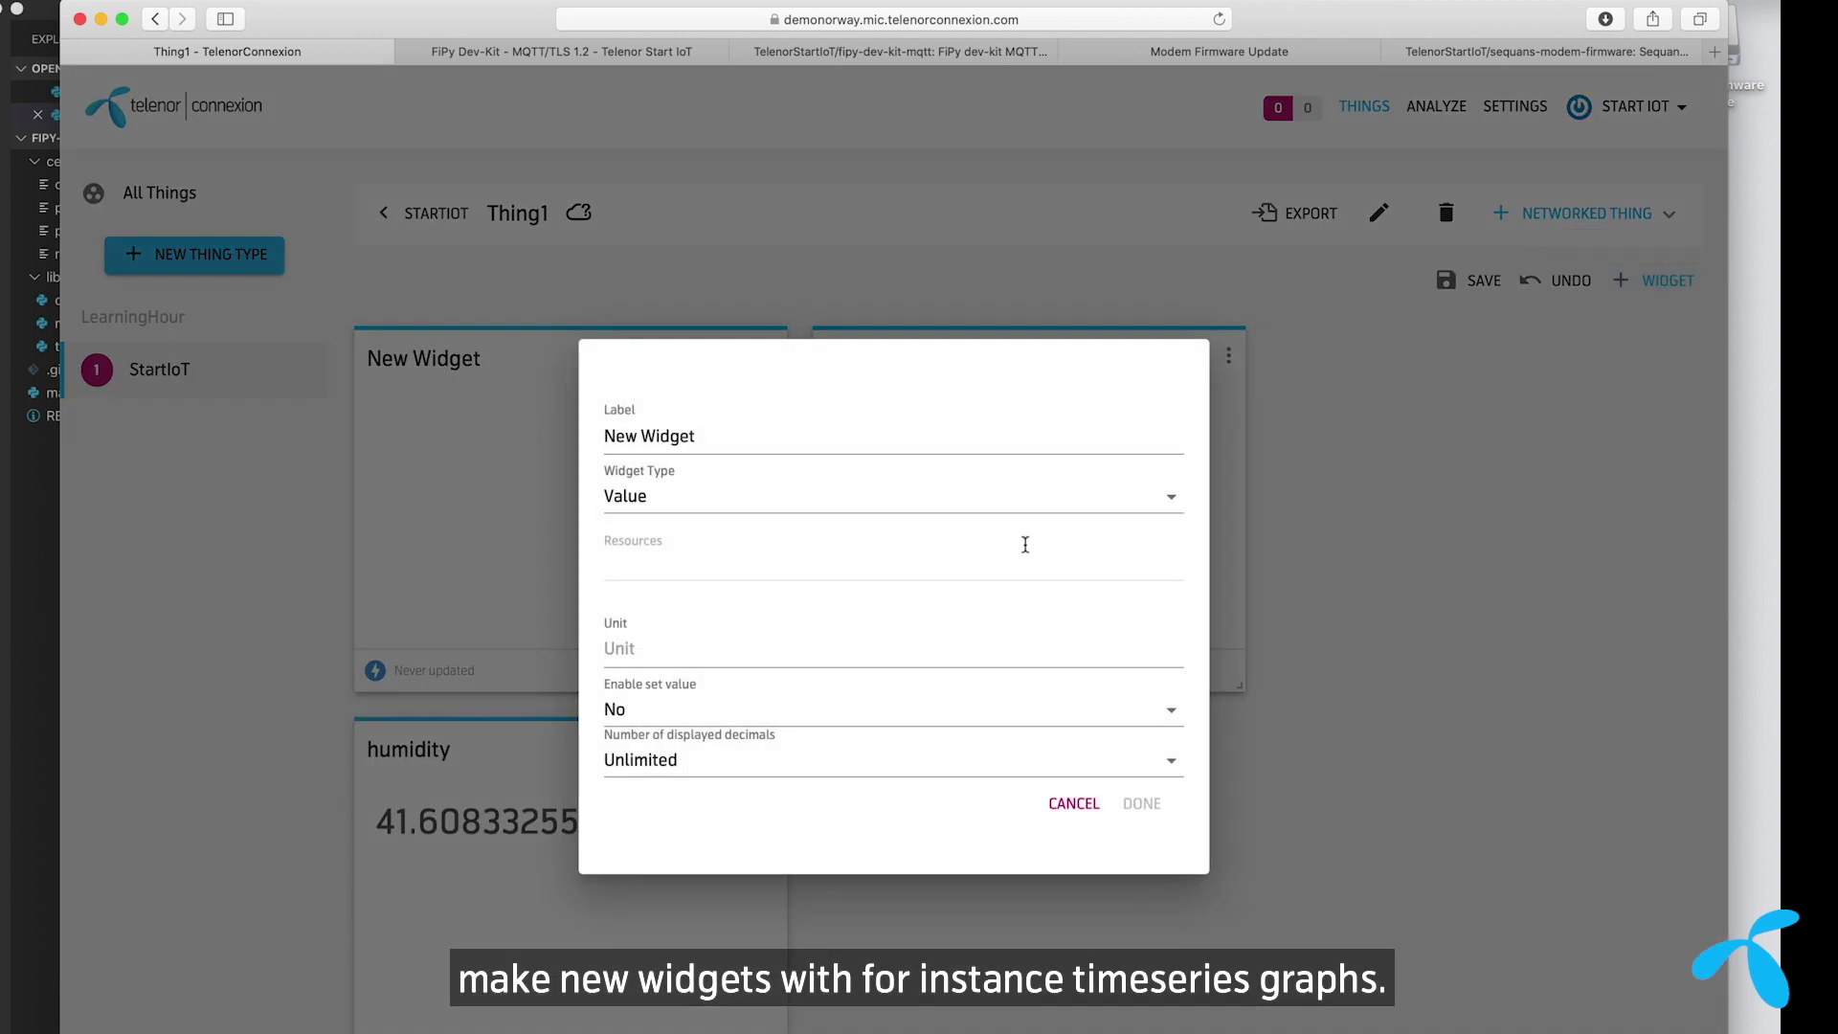
left_click(1168, 499)
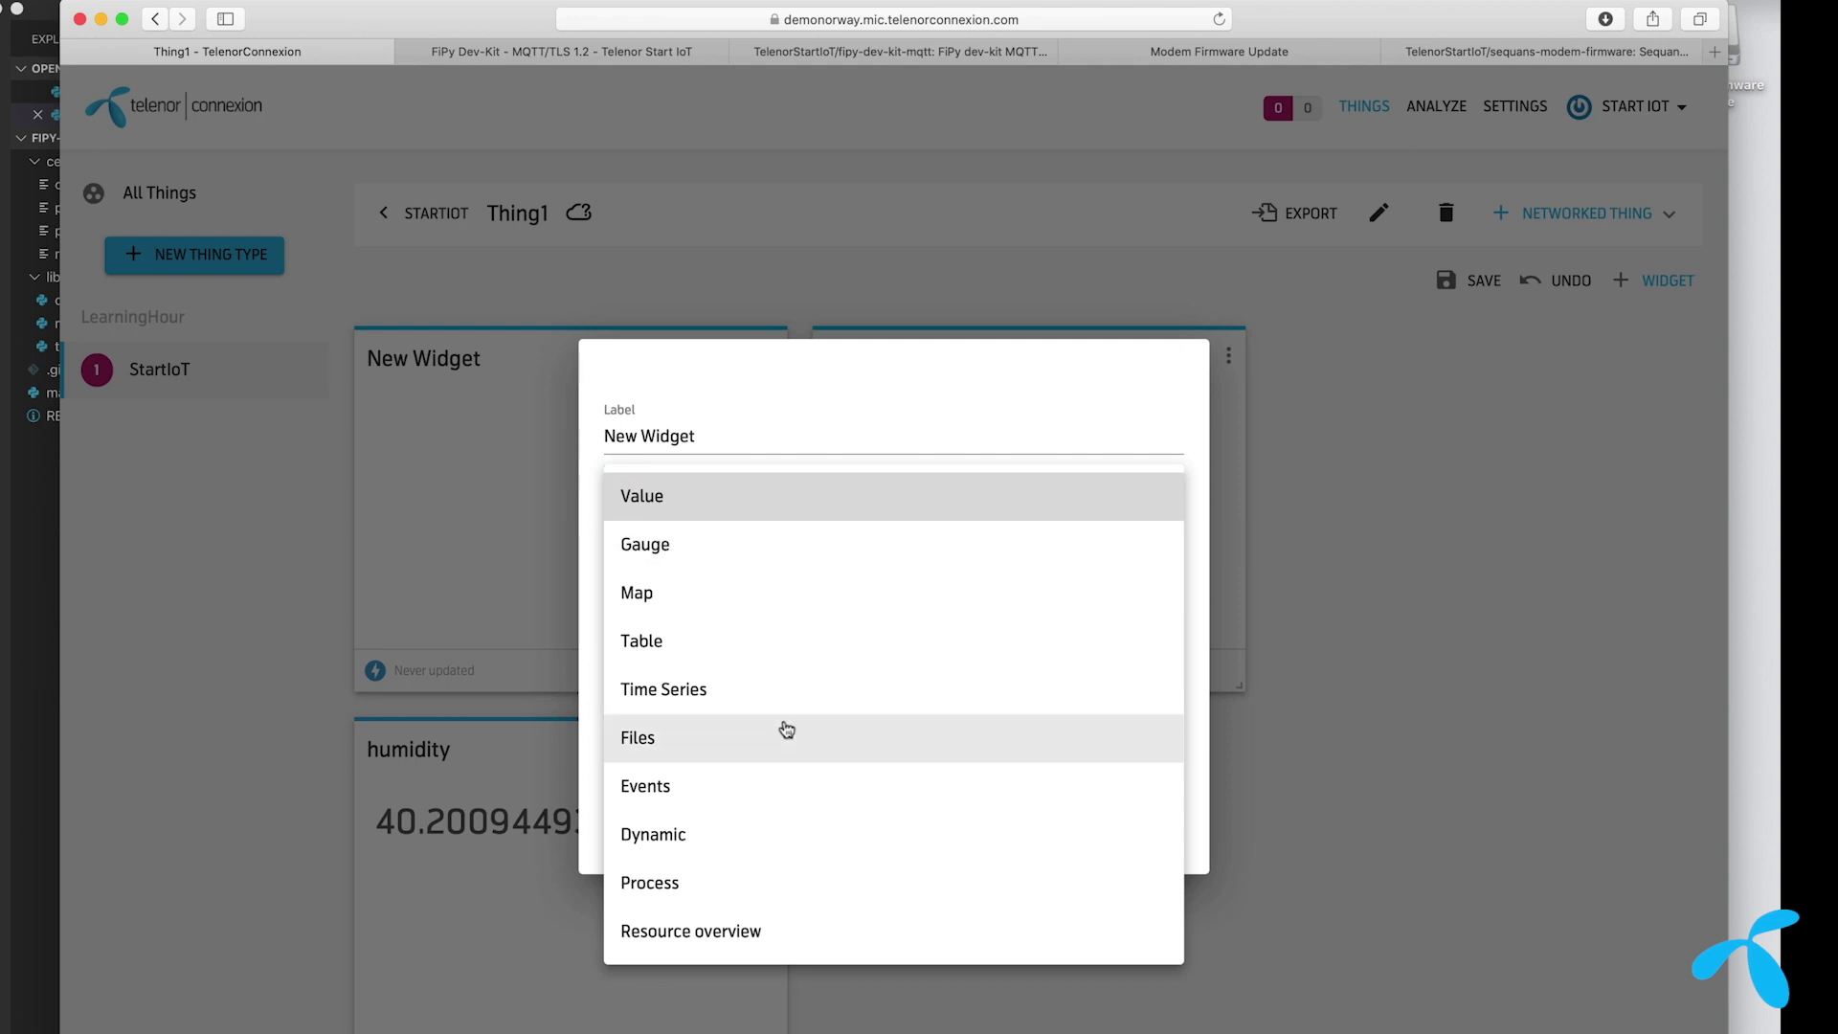
left_click(759, 689)
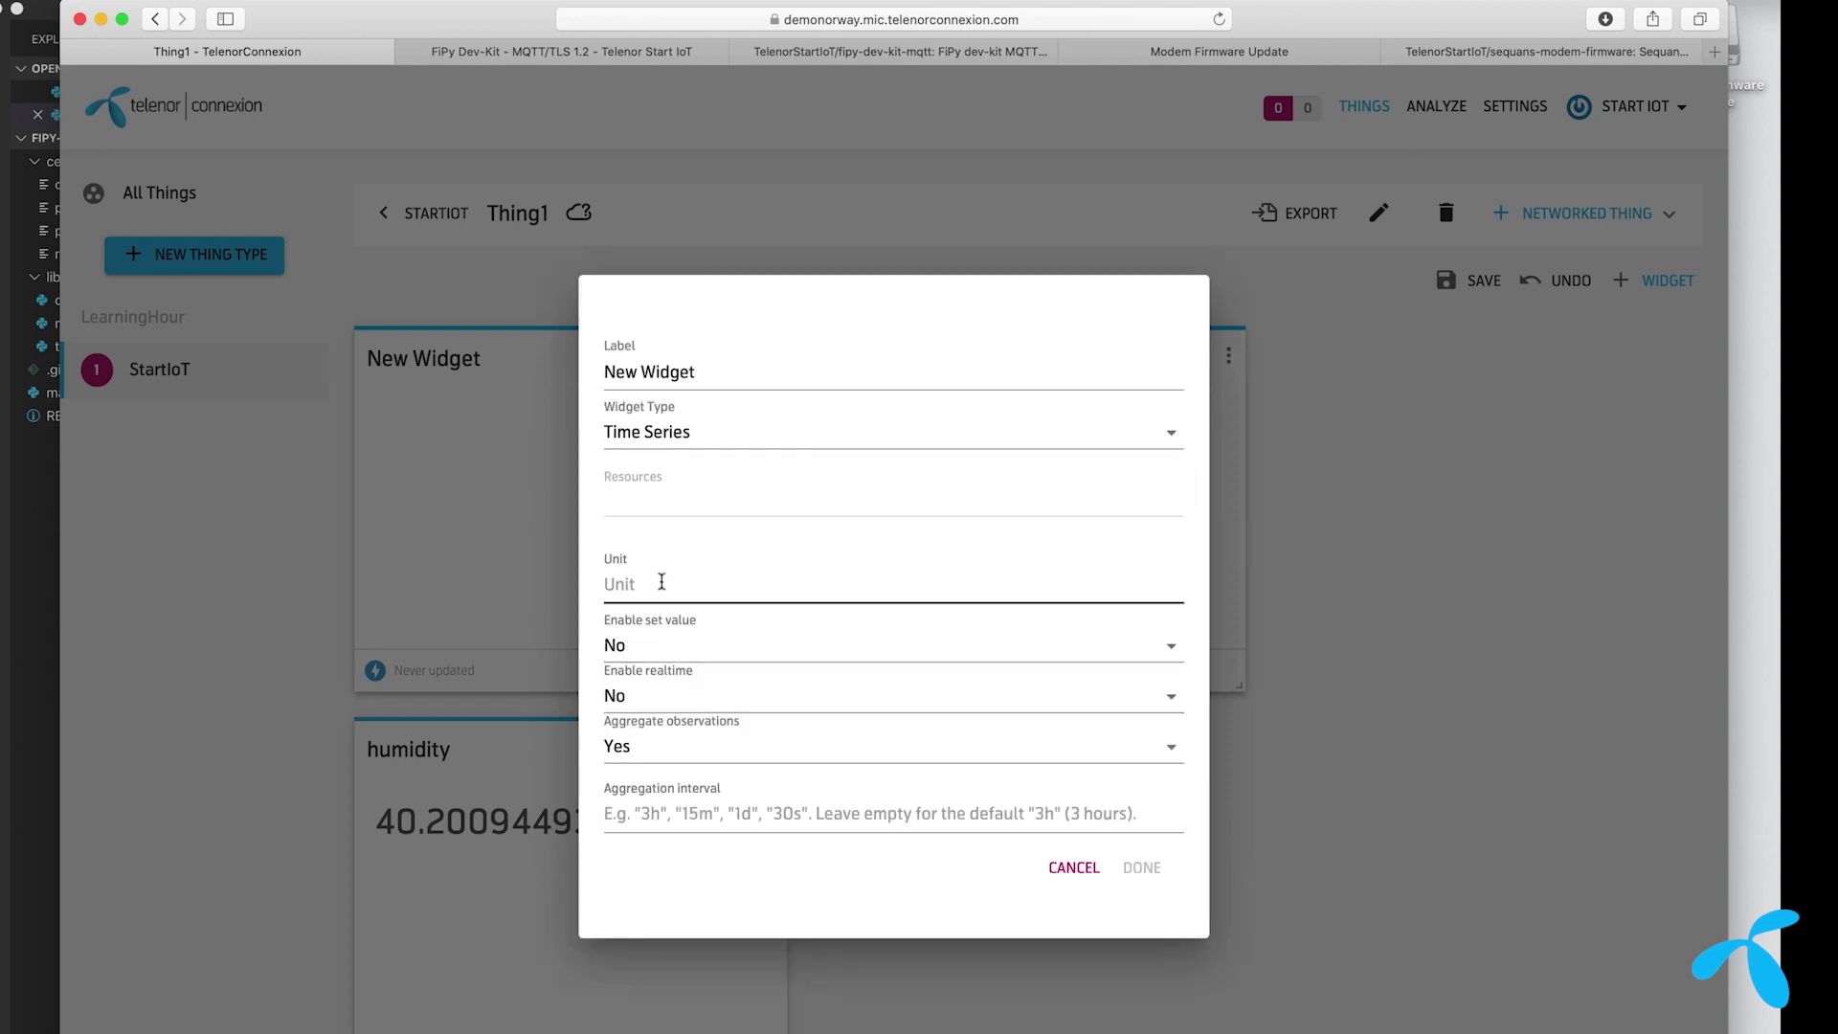
left_click(656, 491)
left_click(686, 607)
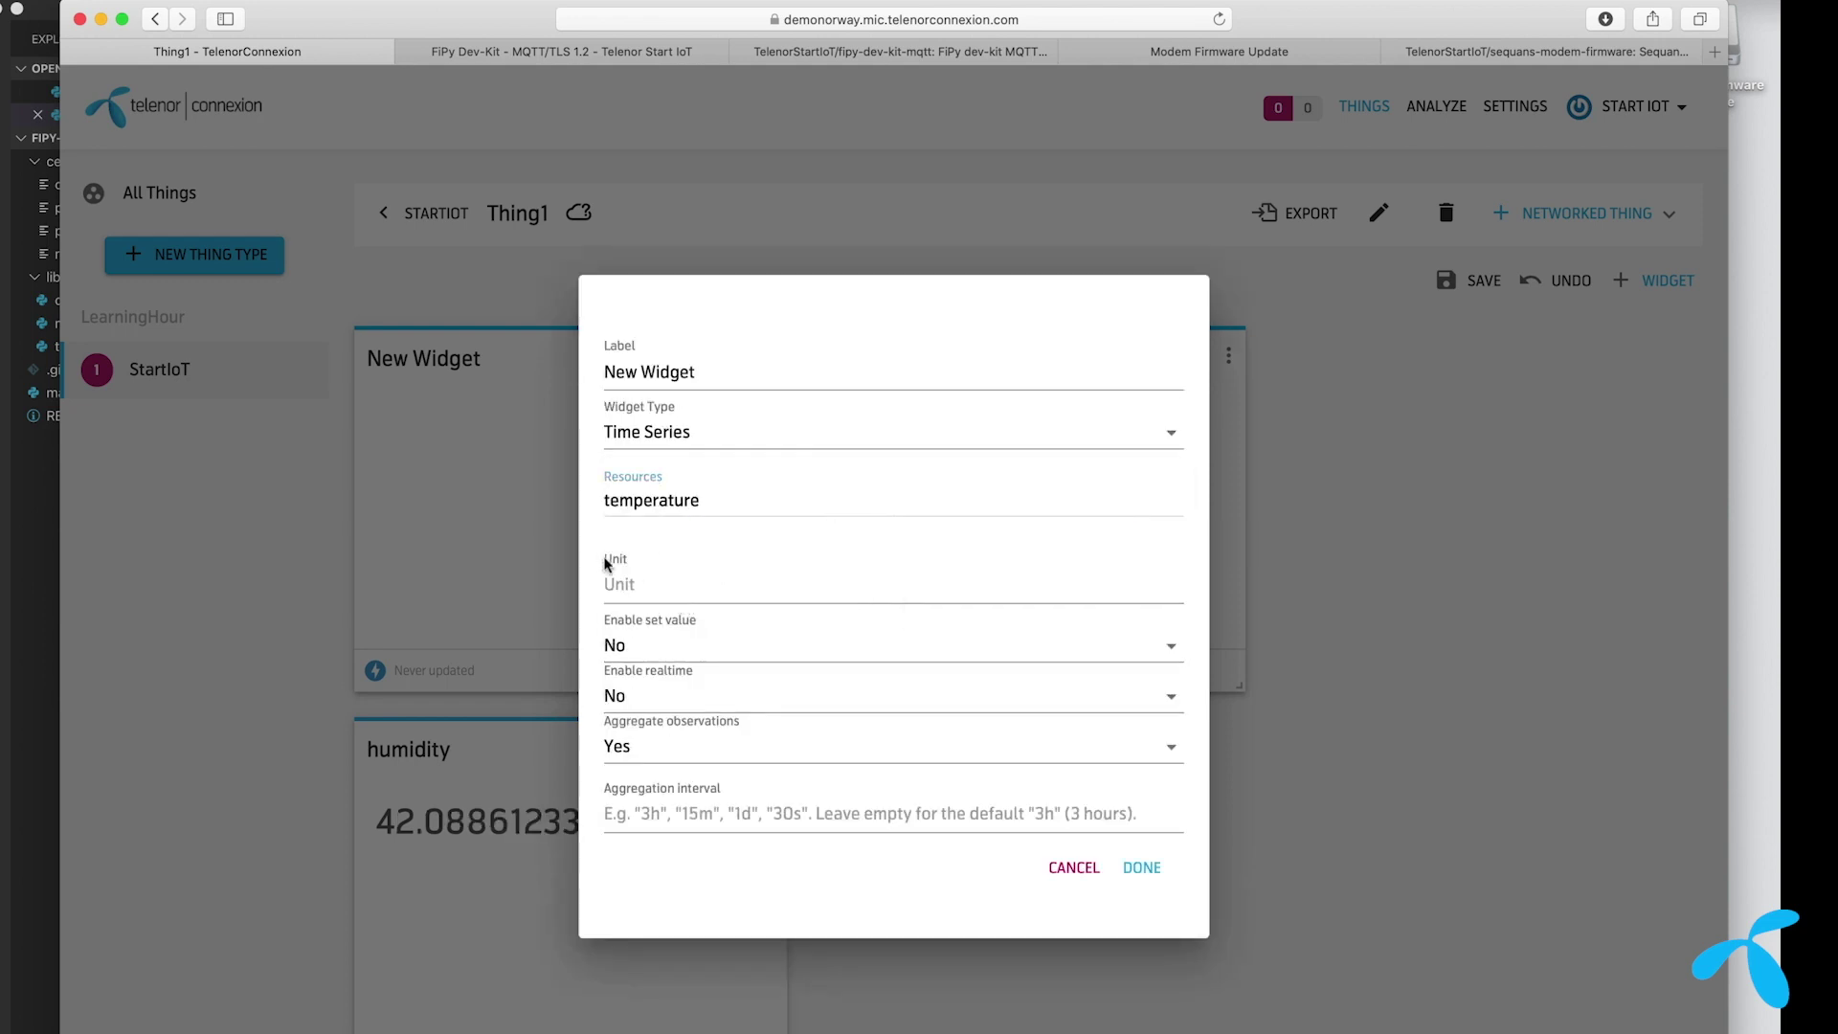
left_click(713, 712)
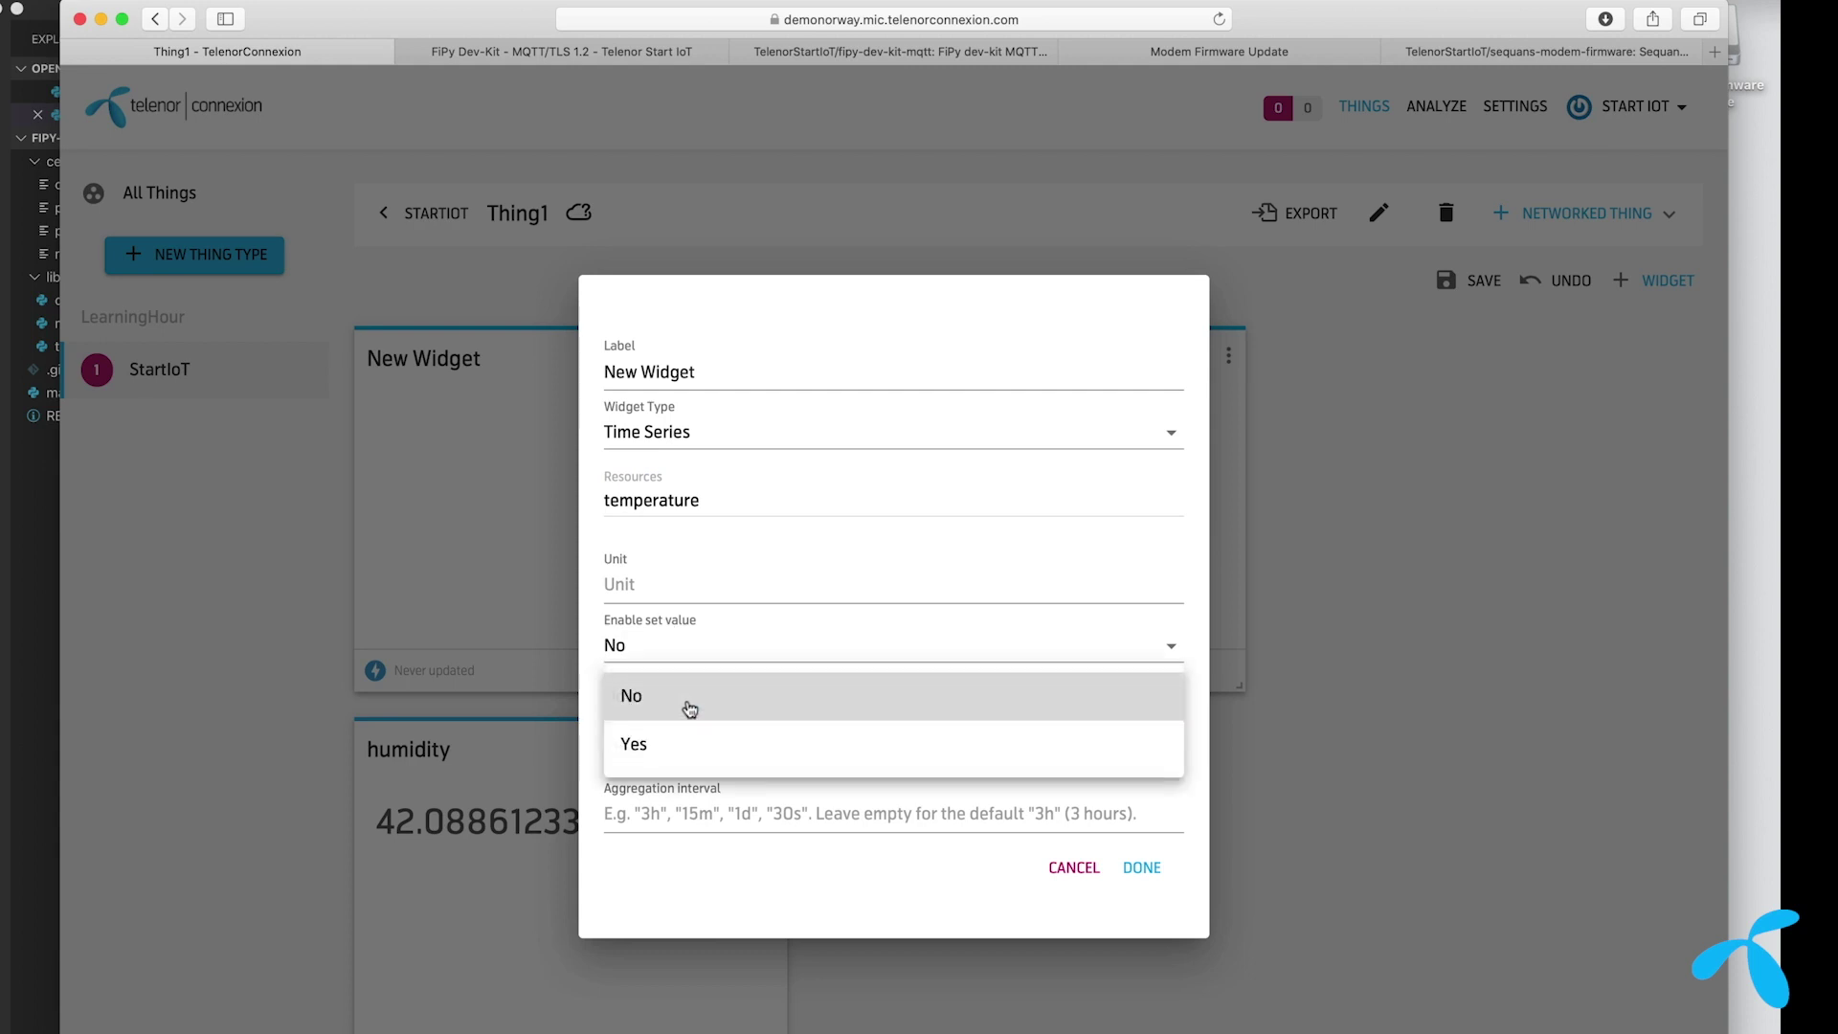
left_click(665, 747)
left_click(1142, 805)
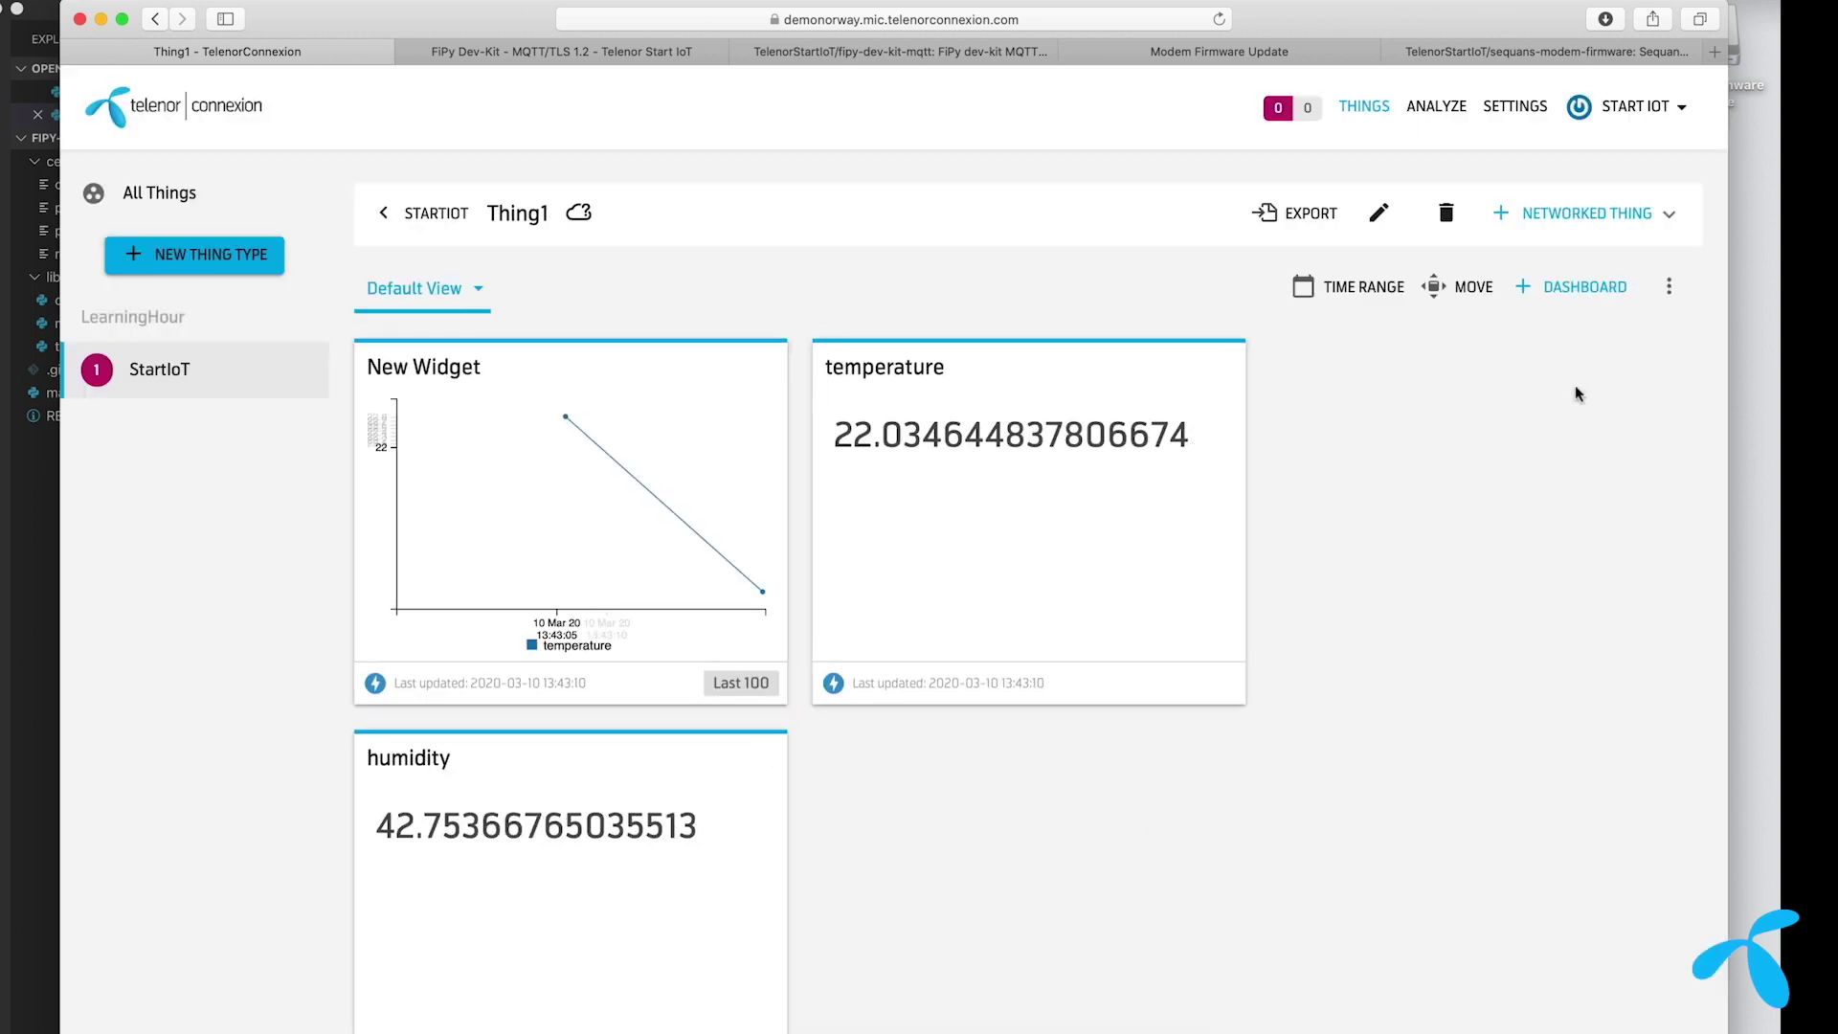